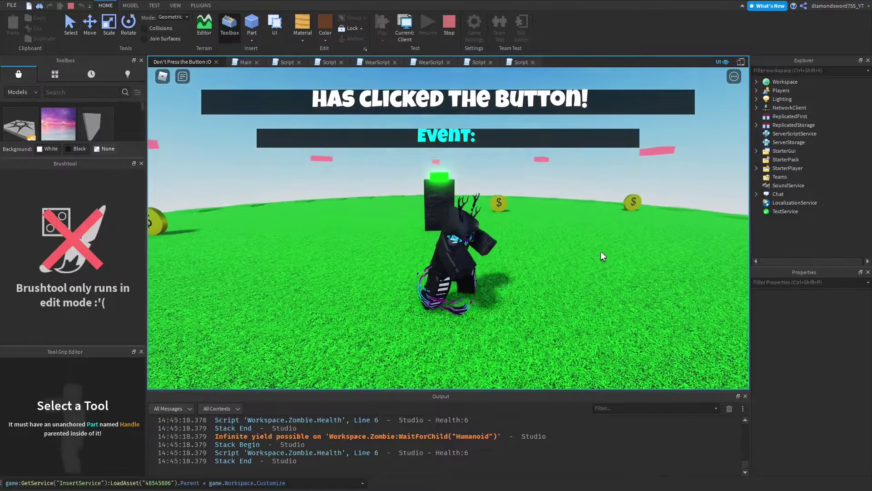
# Step: Walk the avatar up to the black pillar in the playtest and activate its glowing green button
pyautogui.press('s')
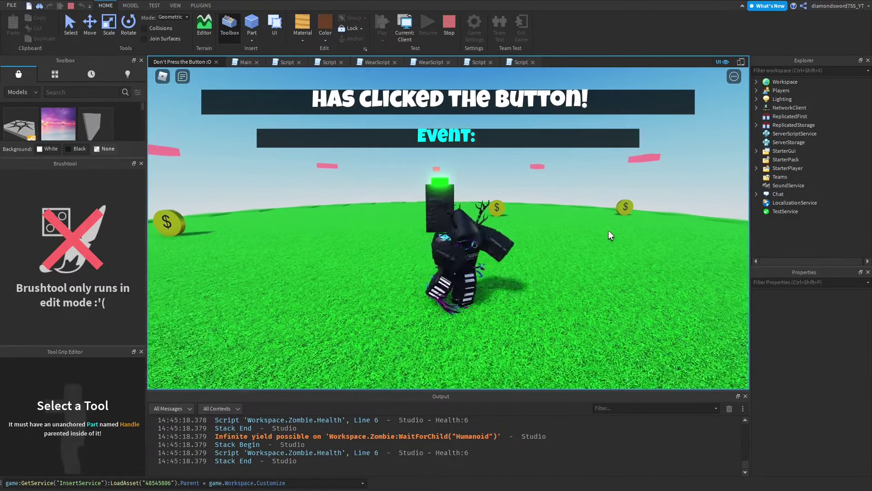
pyautogui.press('d')
pyautogui.press('w')
pyautogui.scroll(-3, 599, 210)
pyautogui.press('w')
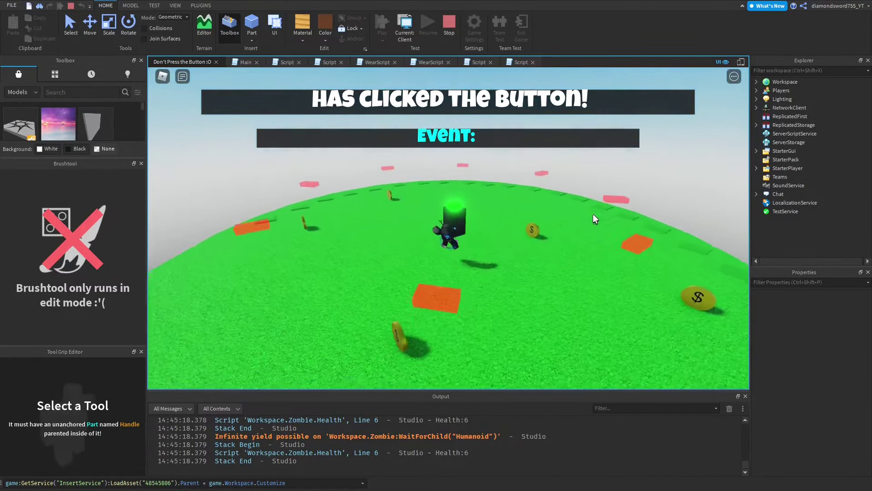
pyautogui.press('space')
pyautogui.scroll(3, 593, 213)
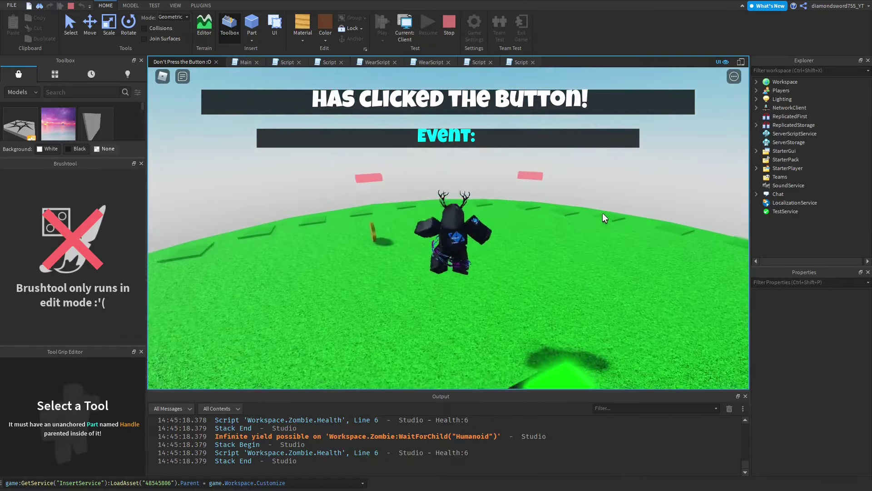
pyautogui.press('s')
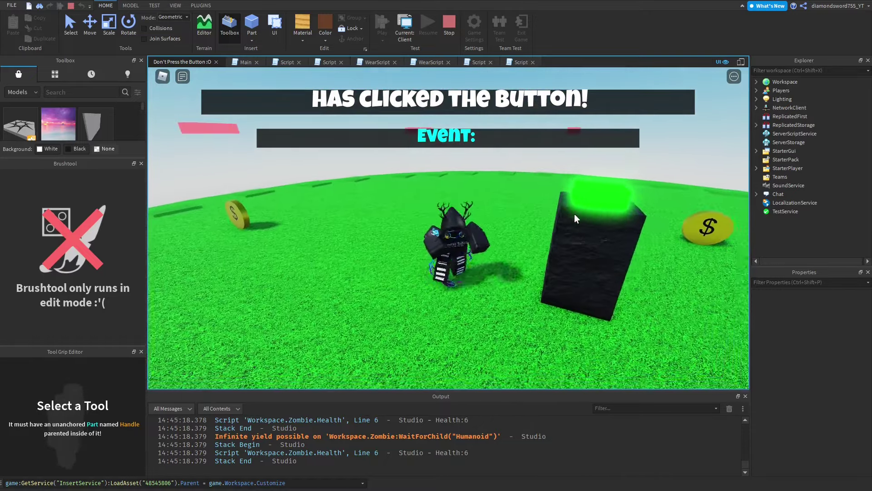
pyautogui.press('d')
pyautogui.click(544, 190)
pyautogui.scroll(-2, 550, 187)
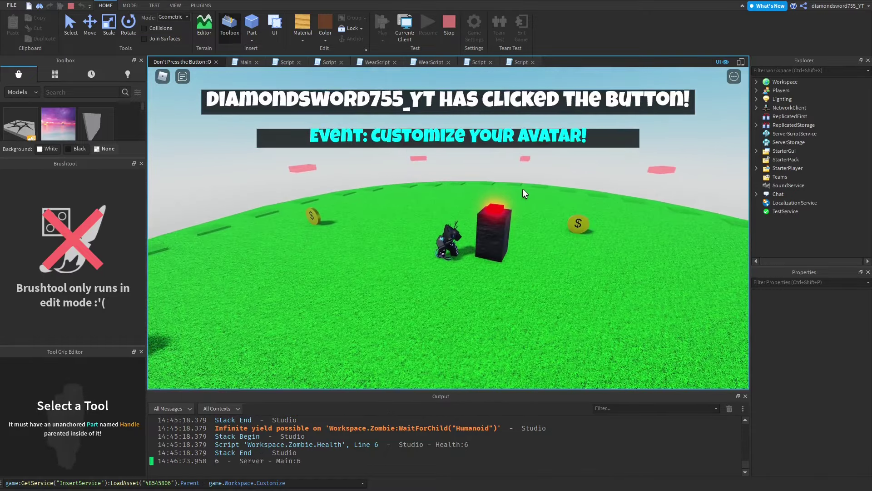
# Step: Run the avatar across the green island to the yellow avatar customization platform
pyautogui.press('a')
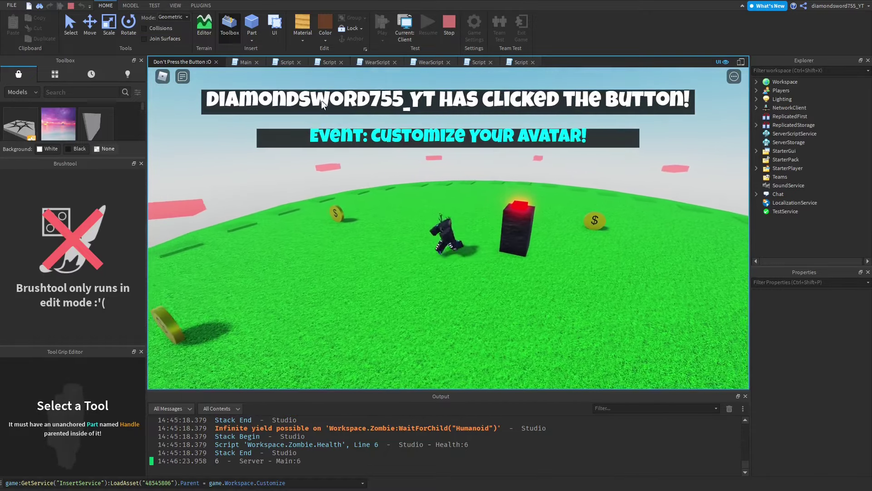
pyautogui.press('w')
pyautogui.moveTo(523, 188); pyautogui.dragTo(453, 139, button='right')
pyautogui.press('space')
pyautogui.scroll(2, 481, 236)
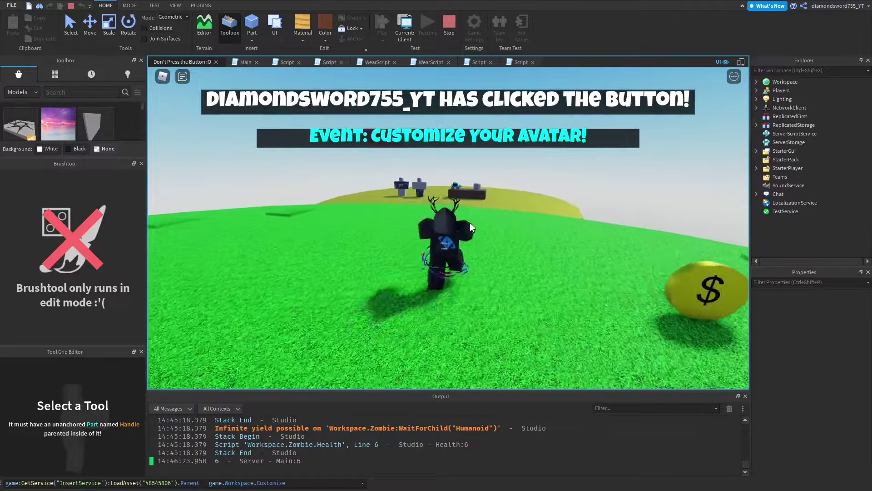
pyautogui.moveTo(554, 225); pyautogui.dragTo(520, 146, button='right')
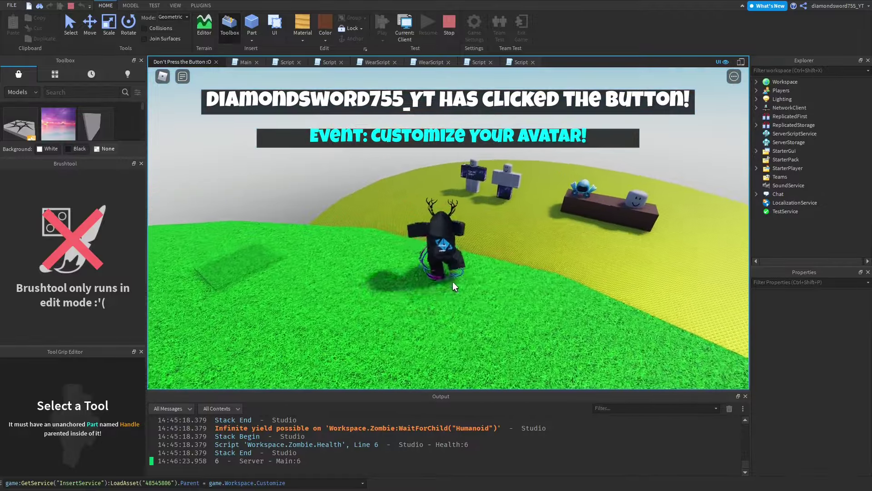
# Step: Wear the shirt and the pants from the two mannequins on the customization platform
pyautogui.press('e')
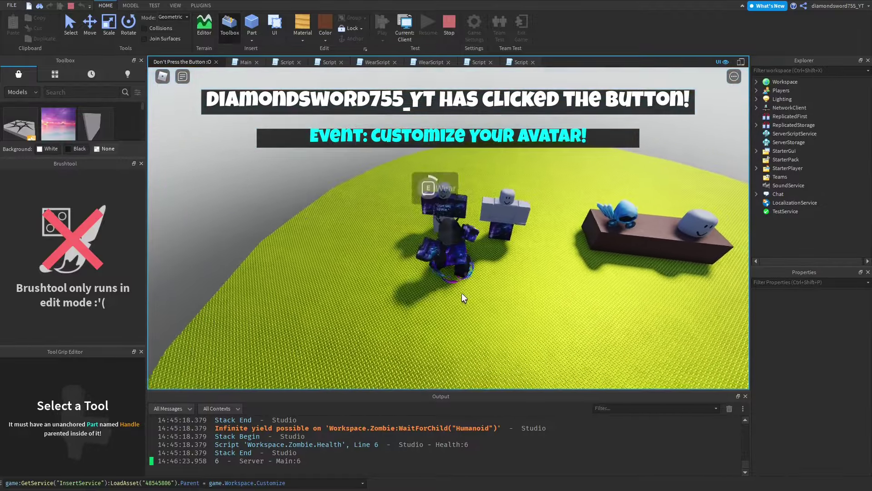
pyautogui.press('d')
pyautogui.press('e')
pyautogui.press('d')
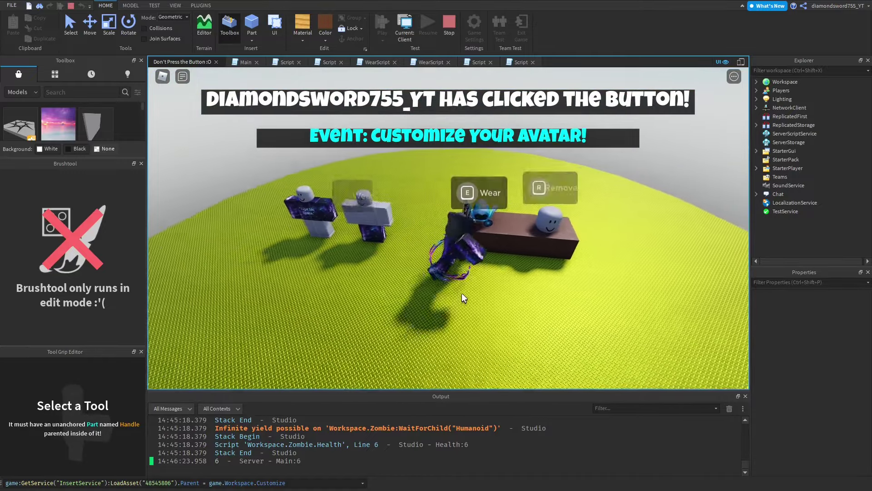
# Step: Wear the blue winged headpiece, and use the remove option at the plain smiling head beside it
pyautogui.press('e')
pyautogui.moveTo(461, 293); pyautogui.dragTo(513, 318, button='right')
pyautogui.press('r')
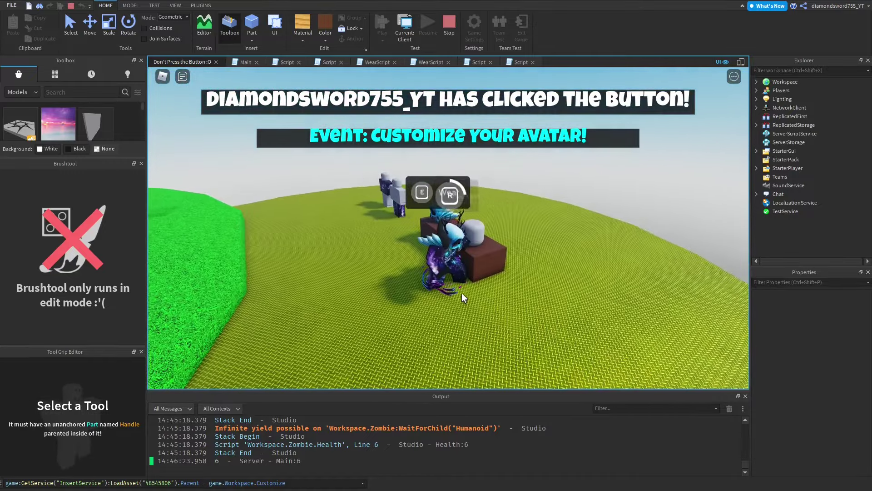
# Step: Run and jump the avatar across the yellow platform towards the green island
pyautogui.press('w')
pyautogui.moveTo(441, 285); pyautogui.dragTo(476, 271, button='right')
pyautogui.press('w')
pyautogui.press('space')
pyautogui.press('a')
pyautogui.press('w')
pyautogui.press('space')
pyautogui.press('space')
pyautogui.scroll(-2, 442, 285)
pyautogui.scroll(3, 442, 285)
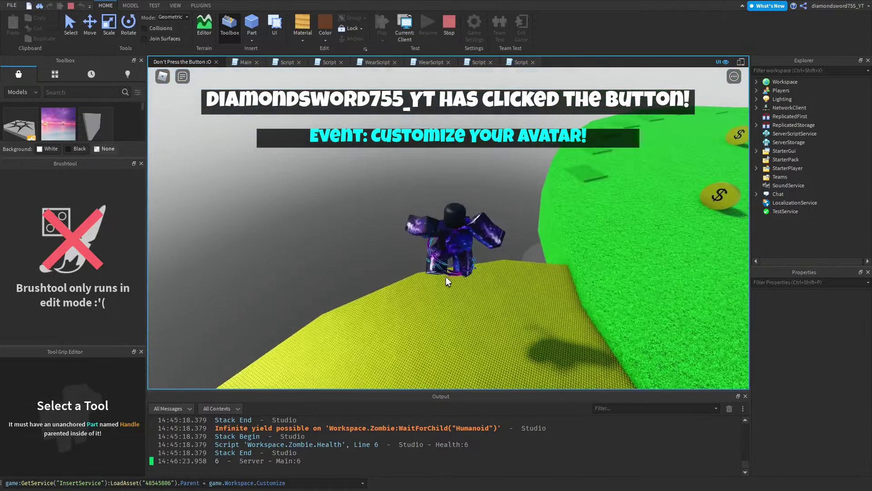
pyautogui.press('w')
pyautogui.scroll(-2, 476, 271)
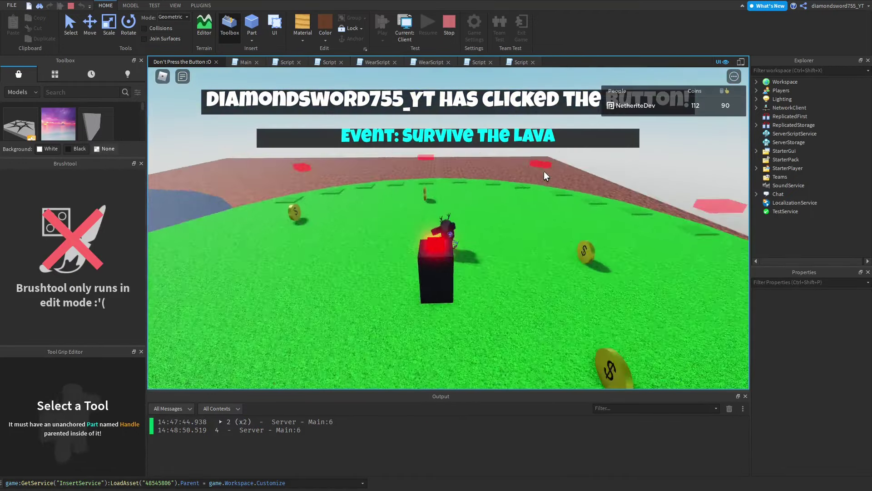
# Step: Run the avatar to the blue island in the Survive the Lava event and climb the dark tower
pyautogui.press('w')
pyautogui.press('w')
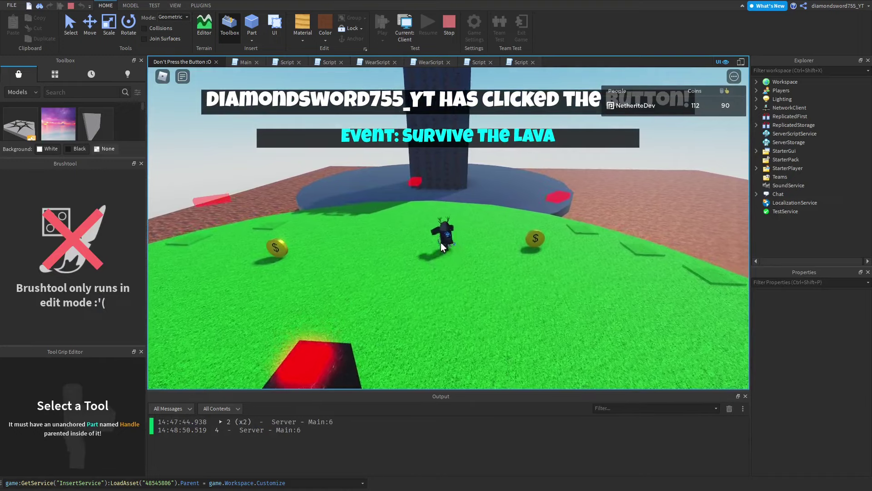
pyautogui.press('w')
pyautogui.scroll(-3, 438, 231)
pyautogui.scroll(3, 456, 222)
pyautogui.scroll(-3, 464, 196)
pyautogui.scroll(2, 456, 180)
pyautogui.press('a')
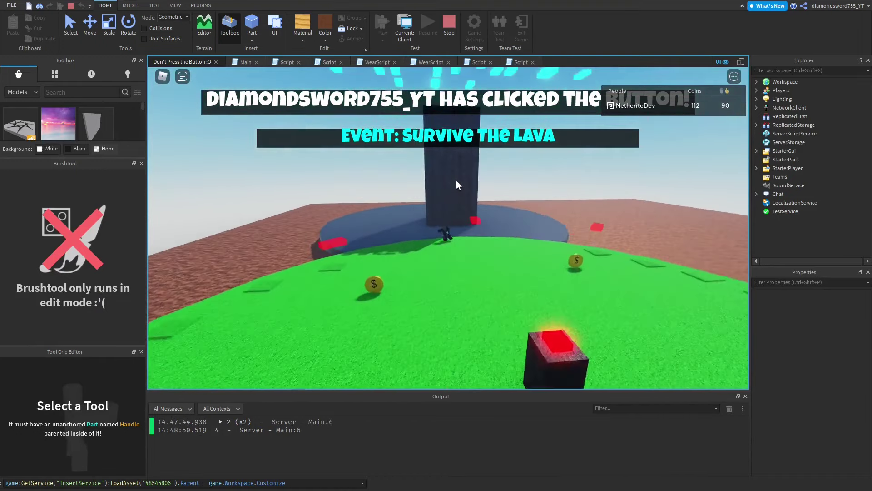
pyautogui.press('w')
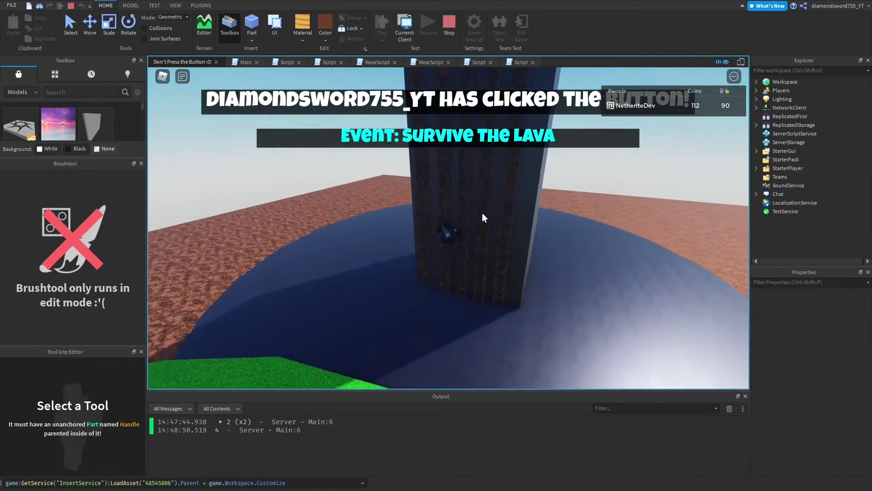
pyautogui.press('w')
# Step: Look over the lava event map from around the tower until the event ends
pyautogui.scroll(-3, 483, 214)
pyautogui.moveTo(482, 213); pyautogui.dragTo(482, 213, button='right')
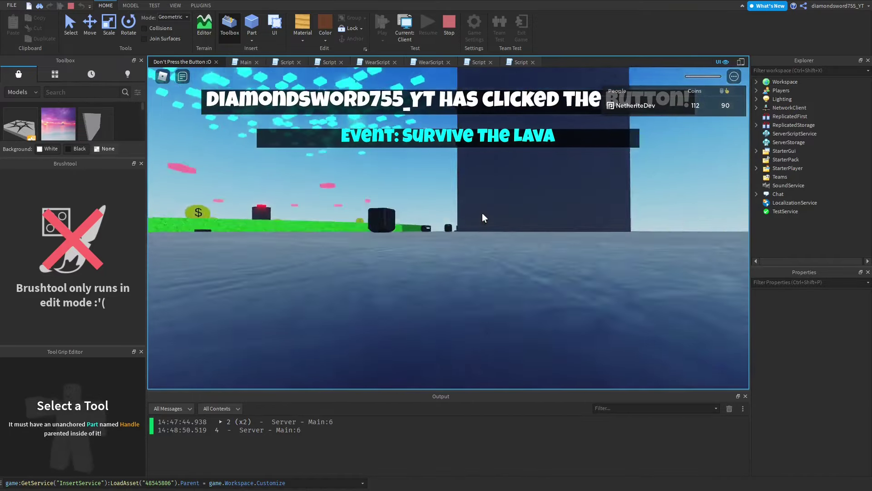
pyautogui.moveTo(482, 213); pyautogui.dragTo(480, 211, button='right')
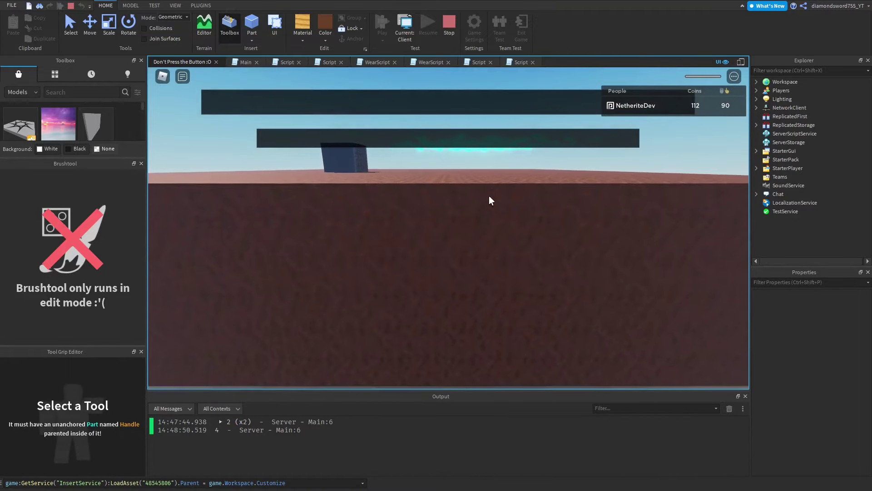
pyautogui.moveTo(492, 216); pyautogui.dragTo(492, 217, button='right')
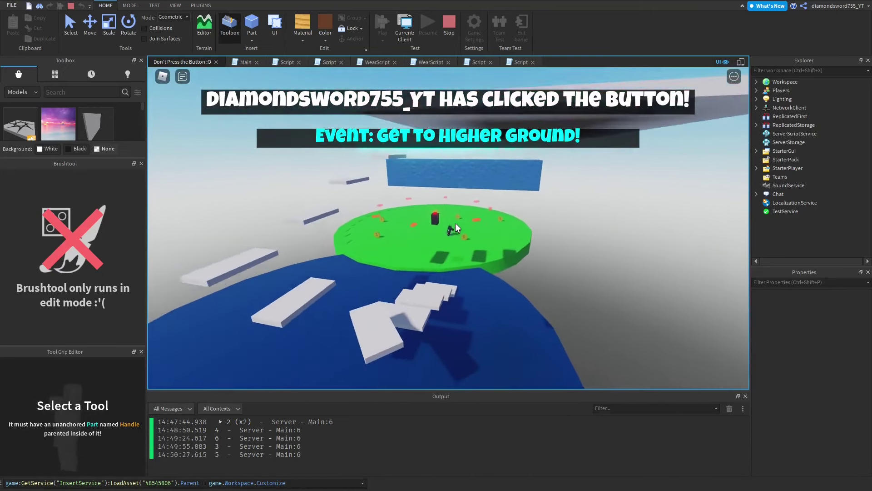
# Step: Run the avatar off the green island in the Get to Higher Ground event and jump up the first stone steps
pyautogui.moveTo(455, 223); pyautogui.dragTo(455, 223, button='right')
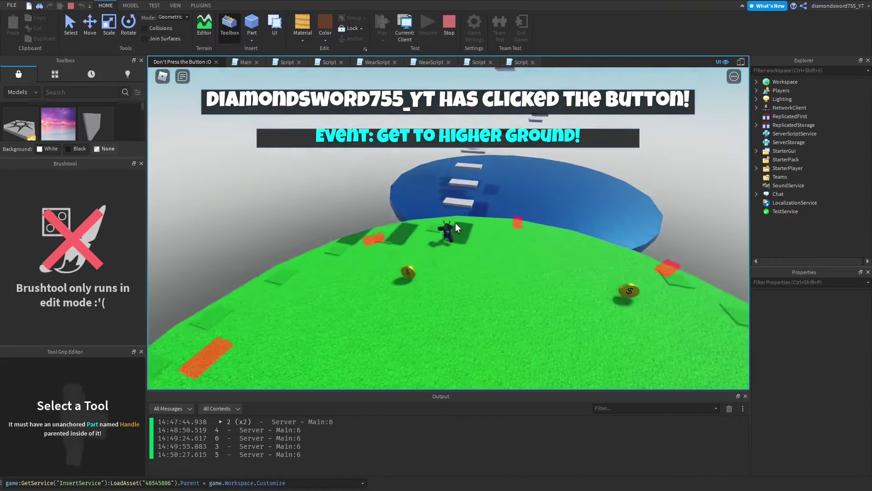
pyautogui.press('w')
pyautogui.press('space')
pyautogui.press('space')
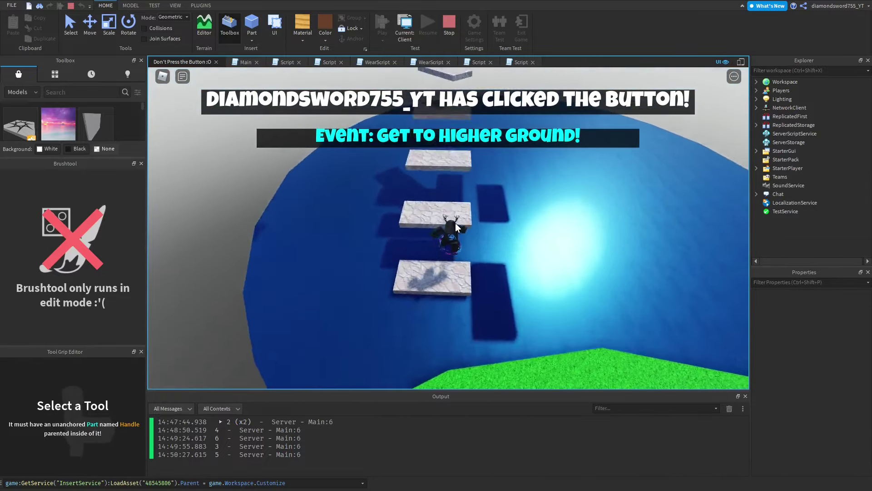
pyautogui.press('w')
pyautogui.press('space')
pyautogui.press('space')
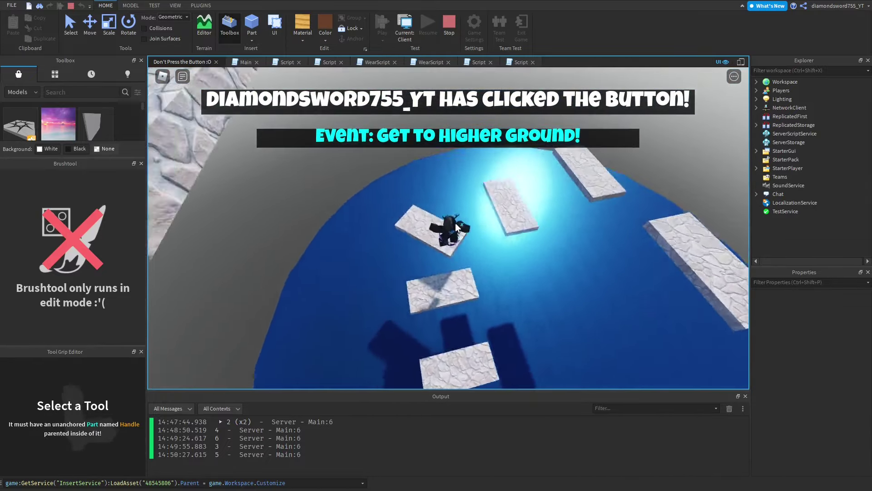
# Step: Climb the remaining stone steps above the blue disc, jumping from one to the next
pyautogui.press('w')
pyautogui.press('space')
pyautogui.press('space')
pyautogui.moveTo(455, 223); pyautogui.dragTo(456, 223, button='right')
pyautogui.press('w')
pyautogui.press('space')
pyautogui.press('space')
pyautogui.press('w')
pyautogui.press('space')
pyautogui.press('space')
# Step: Walk the avatar around the green island and look over the map, the button pillar and the avatar
pyautogui.scroll(-8, 456, 223)
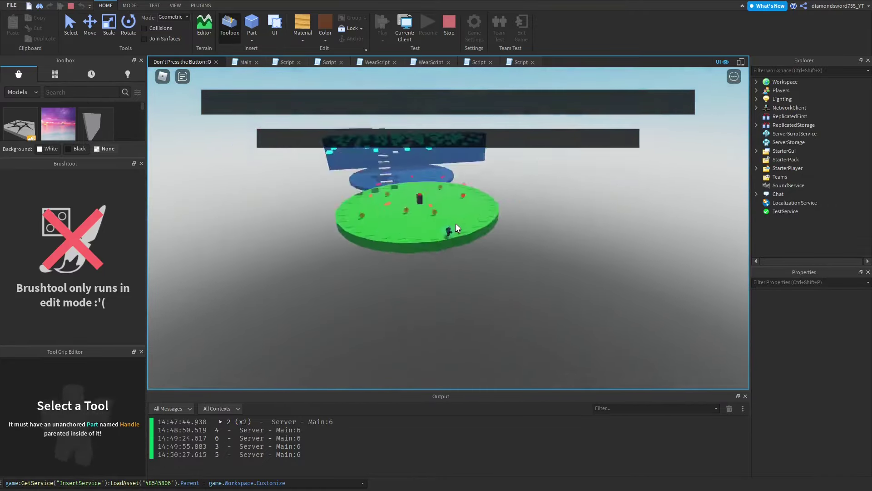
pyautogui.scroll(3, 456, 224)
pyautogui.press('w')
pyautogui.scroll(1, 477, 219)
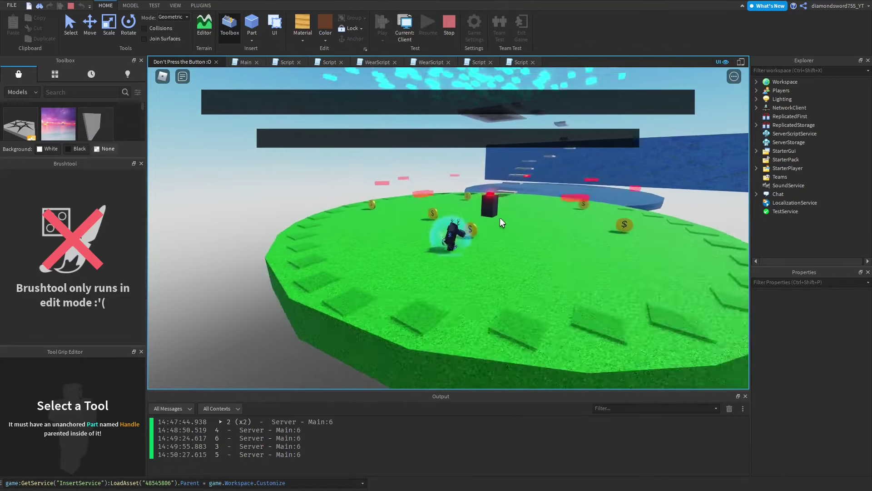
pyautogui.scroll(-5, 500, 201)
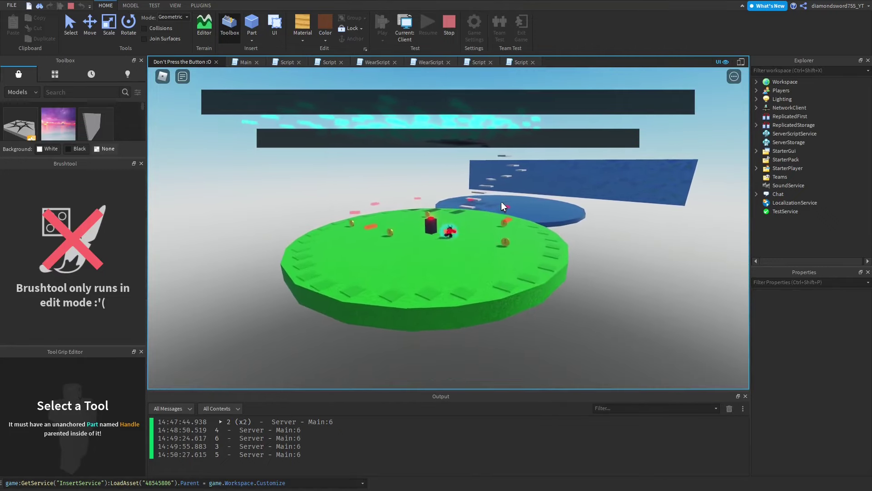
pyautogui.press('w')
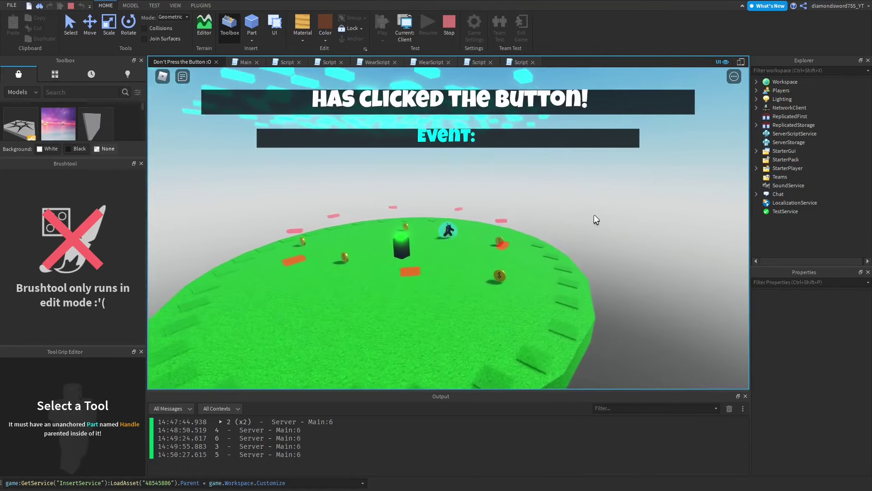
pyautogui.scroll(1, 625, 205)
pyautogui.scroll(-2, 613, 210)
pyautogui.scroll(5, 592, 208)
pyautogui.press('s')
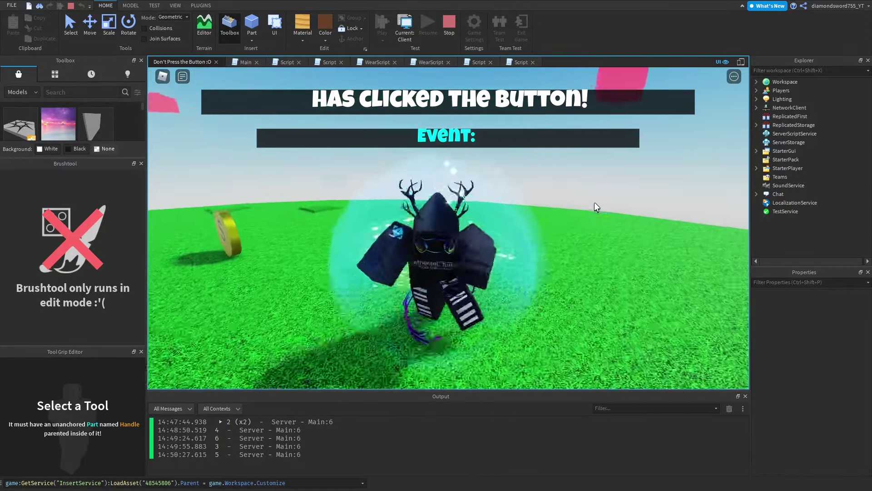
pyautogui.moveTo(594, 201); pyautogui.dragTo(594, 201, button='right')
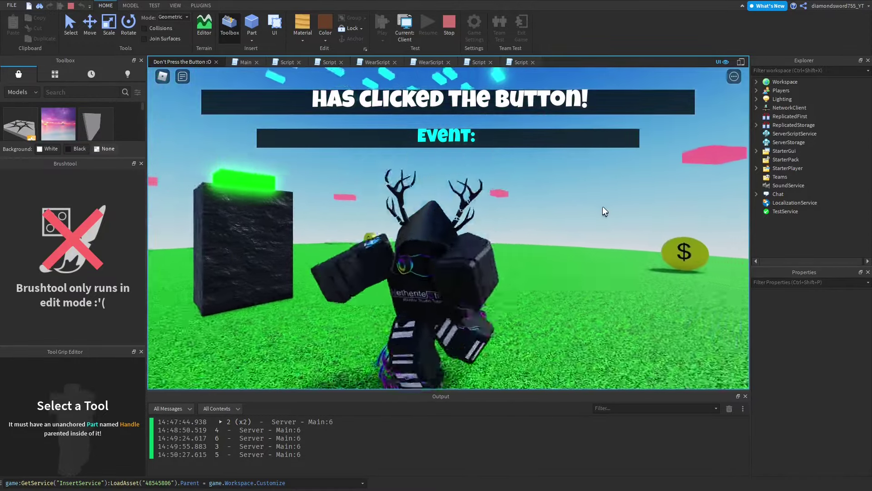
pyautogui.press('a')
pyautogui.press('s')
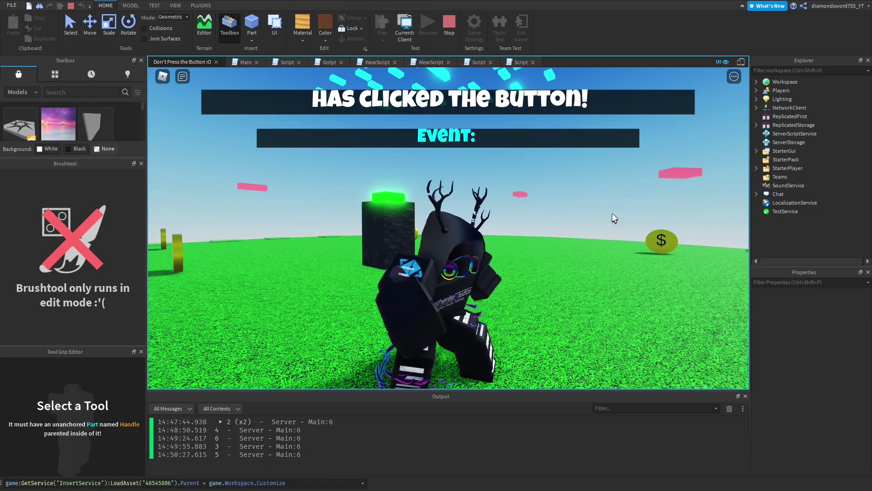
pyautogui.moveTo(612, 212); pyautogui.dragTo(581, 229, button='right')
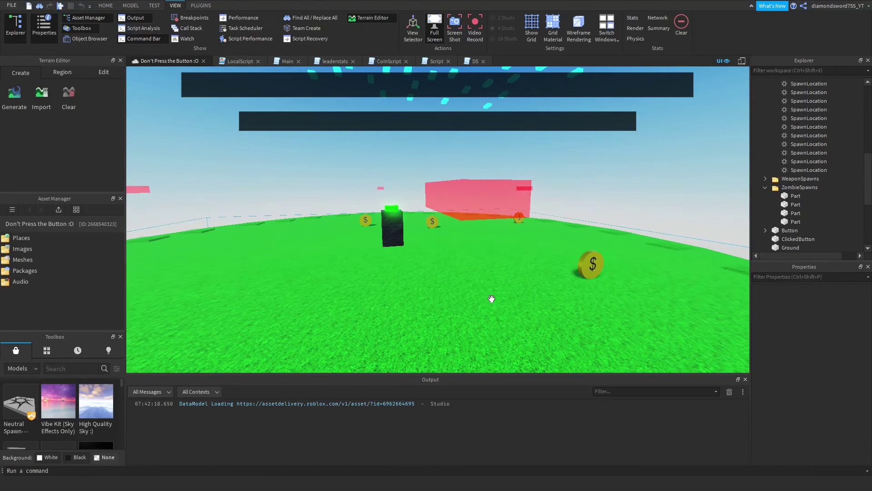
# Step: Look over the island with the button and coins in edit mode
pyautogui.moveTo(492, 289); pyautogui.dragTo(547, 289, button='right')
pyautogui.press('w')
pyautogui.moveTo(501, 310); pyautogui.dragTo(499, 315, button='right')
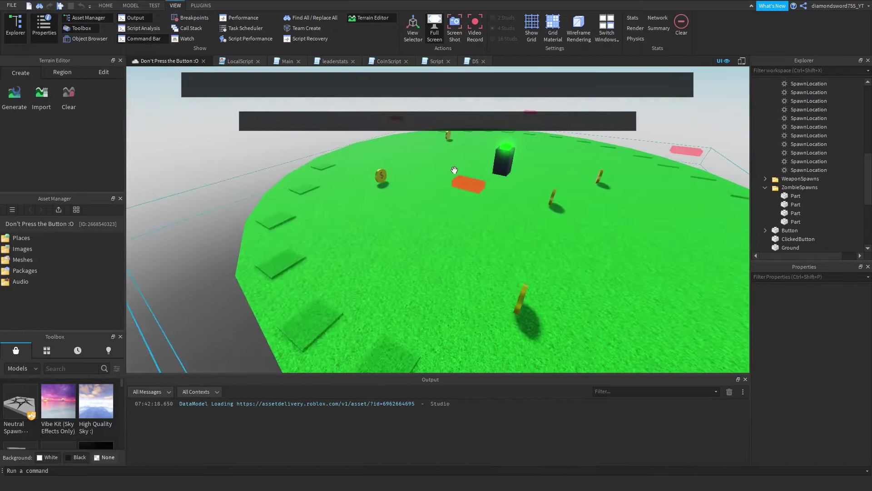
# Step: Select all four red parts in the ZombieSpawns folder around the green island
pyautogui.moveTo(514, 197); pyautogui.dragTo(568, 206, button='right')
pyautogui.press('w')
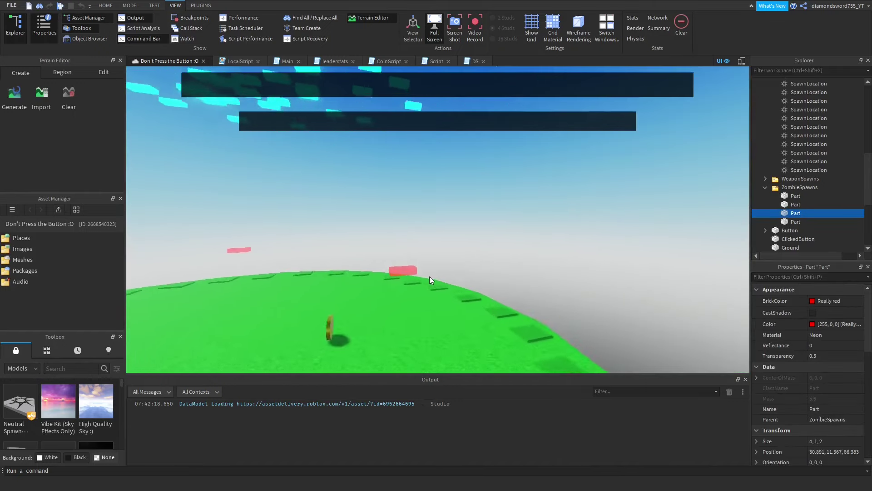
pyautogui.moveTo(459, 254); pyautogui.dragTo(468, 250, button='right')
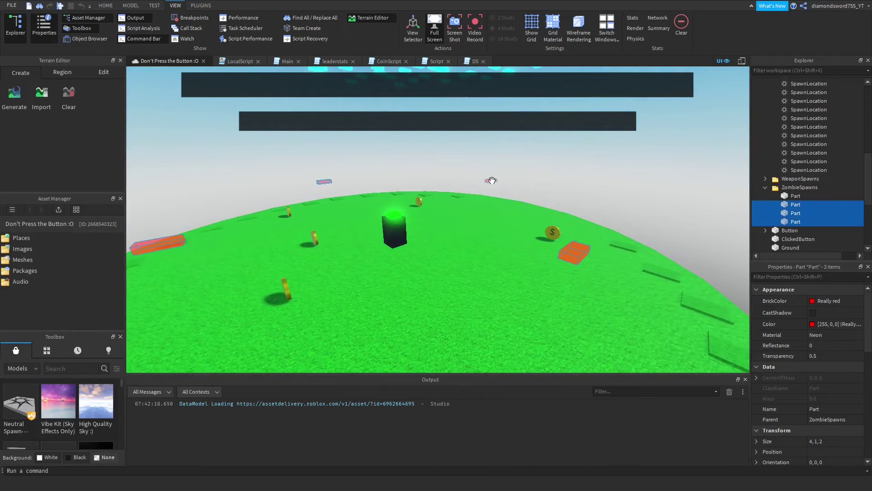
pyautogui.press('d')
pyautogui.moveTo(566, 202); pyautogui.dragTo(194, 175, button='right')
pyautogui.press('s')
pyautogui.press('w')
pyautogui.press('d')
pyautogui.press('a')
pyautogui.press('s')
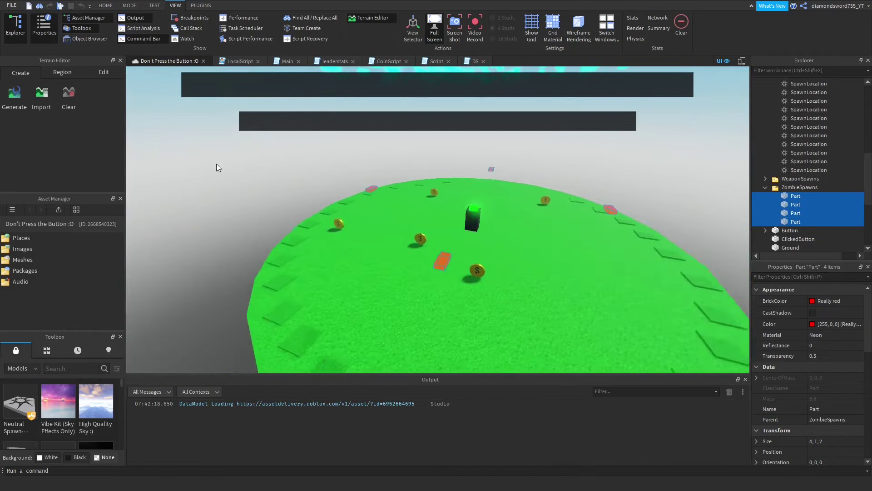
pyautogui.press('w')
pyautogui.press('d')
pyautogui.press('d')
pyautogui.press('s')
pyautogui.press('a')
pyautogui.press('w')
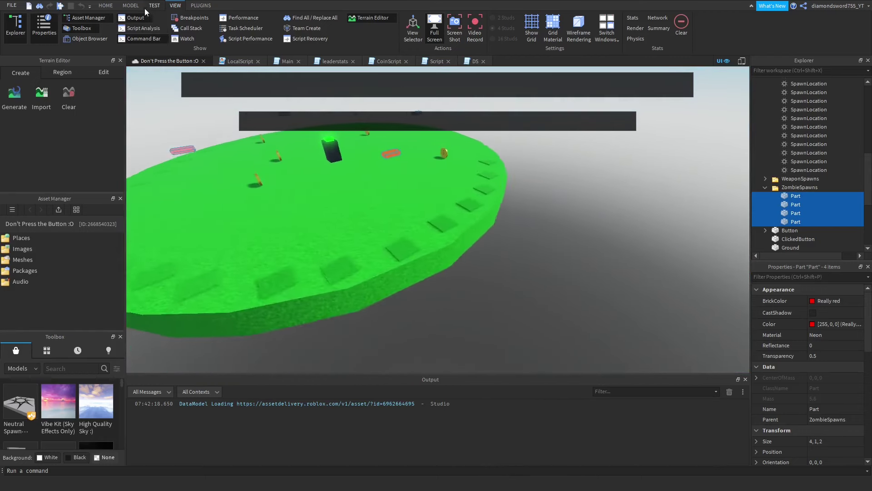
# Step: Duplicate the four zombie spawn parts and rotate the copies 45° around the island's centre, with the rotation snap set to 45°
pyautogui.press('s')
pyautogui.click(129, 6)
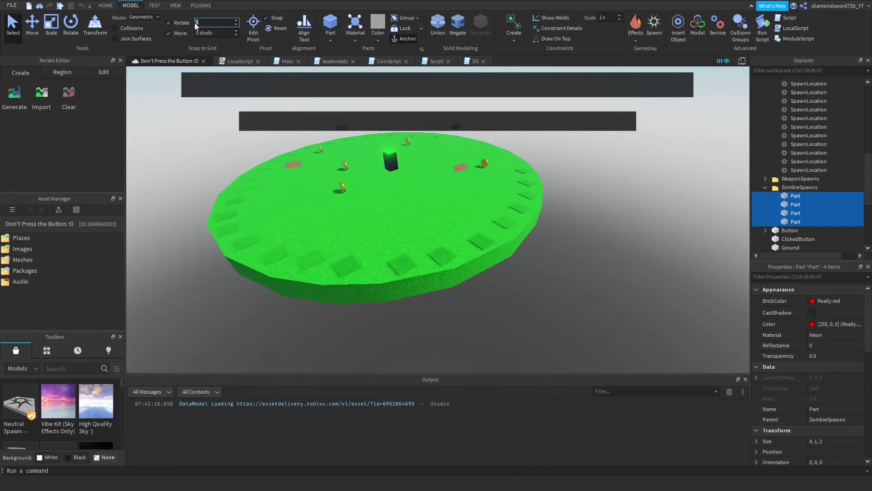
pyautogui.write('45')
pyautogui.moveTo(440, 162); pyautogui.dragTo(384, 148, button='right')
pyautogui.press('w')
pyautogui.press('a')
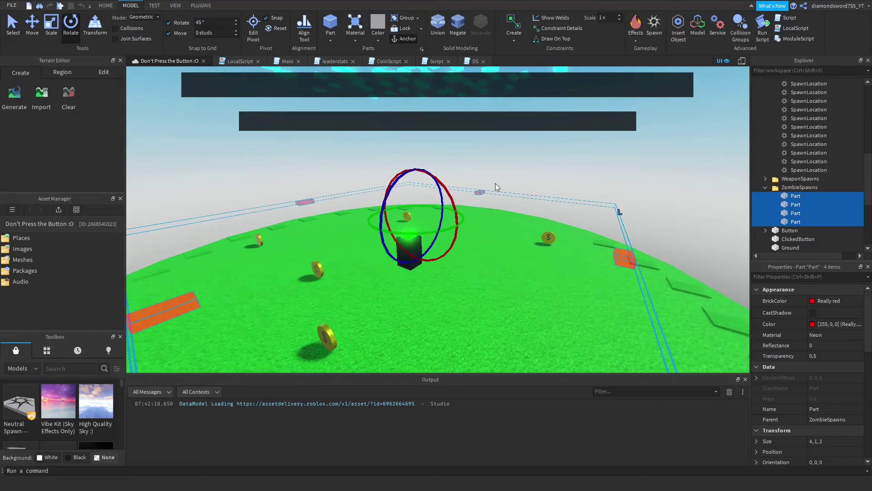
pyautogui.moveTo(496, 187); pyautogui.dragTo(460, 222, button='right')
pyautogui.press('s')
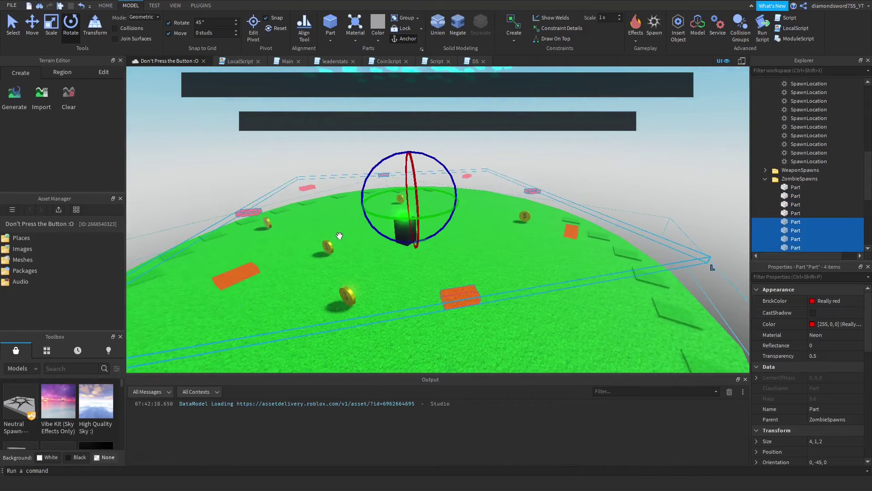
pyautogui.click(577, 176)
pyautogui.moveTo(577, 176); pyautogui.dragTo(570, 181, button='right')
pyautogui.press('d')
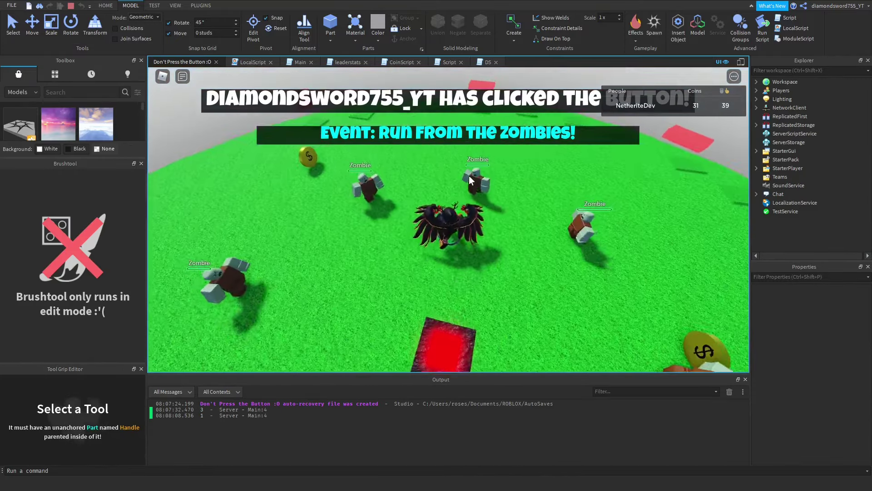
# Step: Run the avatar past the red button in the zombie event playtest, collecting coins while keeping ahead of the zombies
pyautogui.press('w')
pyautogui.moveTo(469, 176); pyautogui.dragTo(473, 151, button='right')
pyautogui.press('s')
pyautogui.press('w')
pyautogui.press('w')
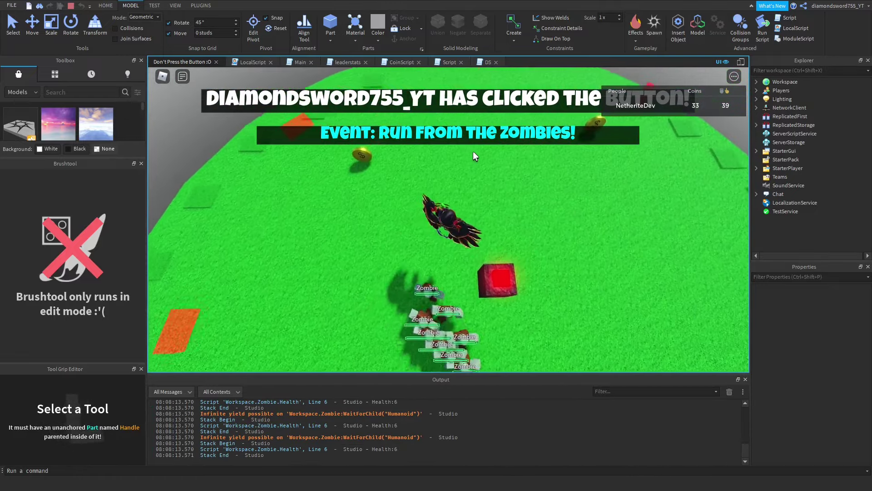
# Step: Circle the avatar around the red button pillar to dodge the crowd of chasing zombies
pyautogui.press('d')
pyautogui.press('s')
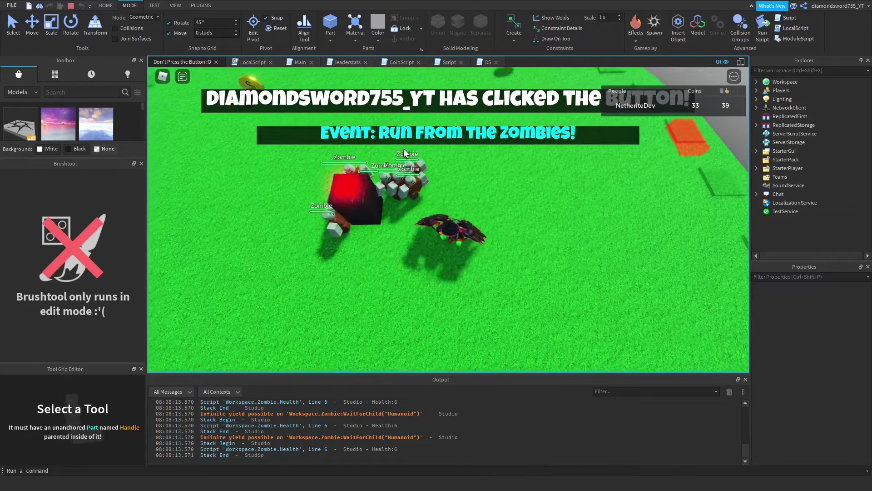
pyautogui.press('a')
pyautogui.press('d')
pyautogui.moveTo(471, 149); pyautogui.dragTo(471, 148, button='right')
pyautogui.press('w')
pyautogui.press('w')
pyautogui.press('d')
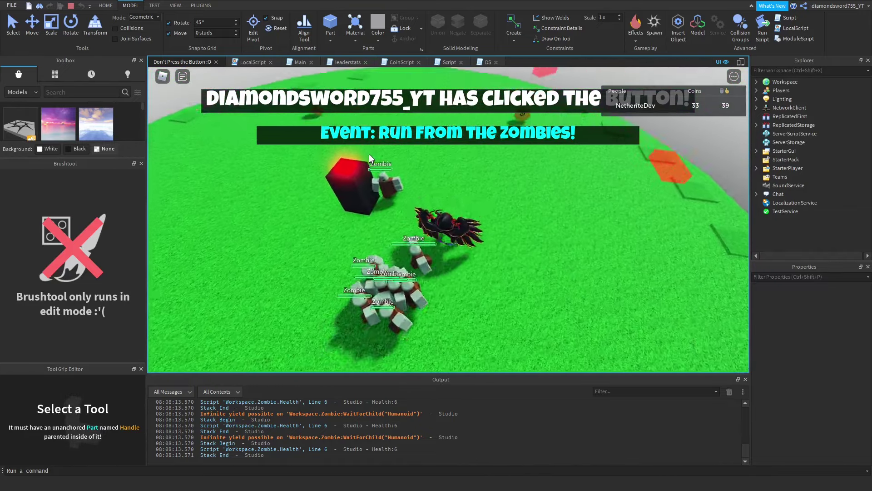
pyautogui.press('space')
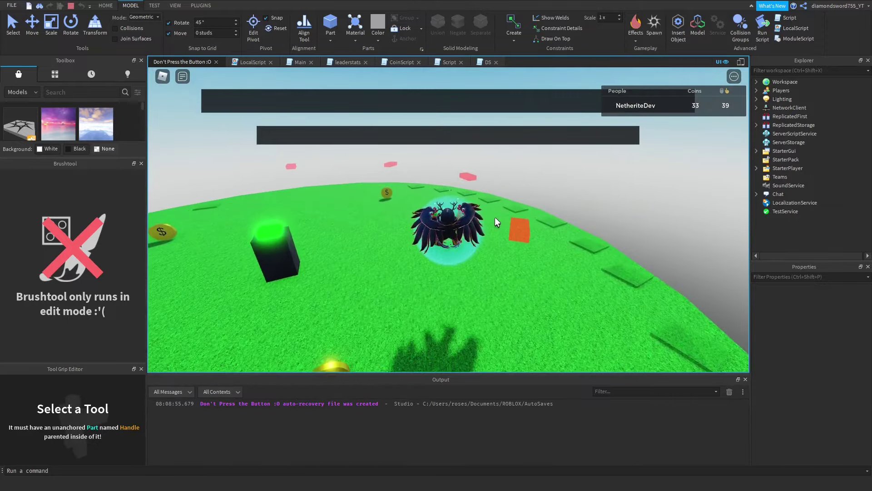
# Step: Walk the avatar across the green island in first-person view and run through the coins to collect them
pyautogui.press('w')
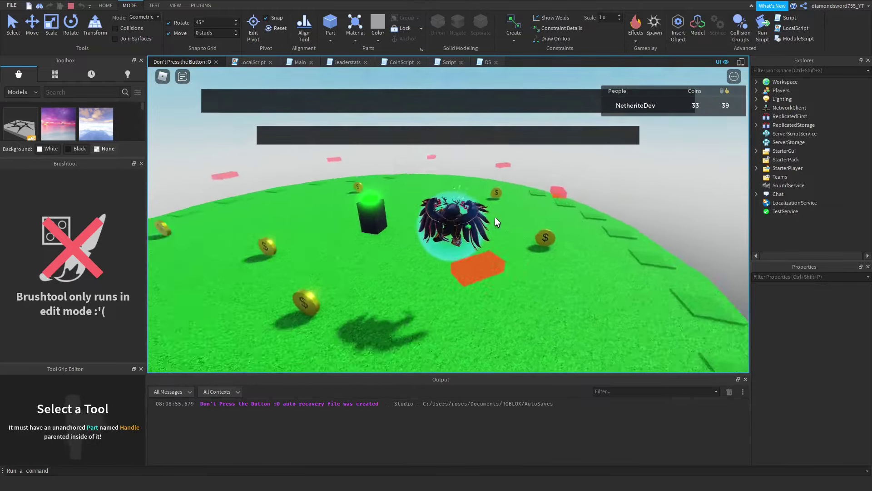
pyautogui.press('w')
pyautogui.moveTo(495, 218); pyautogui.dragTo(495, 218, button='right')
pyautogui.scroll(5, 495, 218)
pyautogui.scroll(2, 496, 218)
pyautogui.press('w')
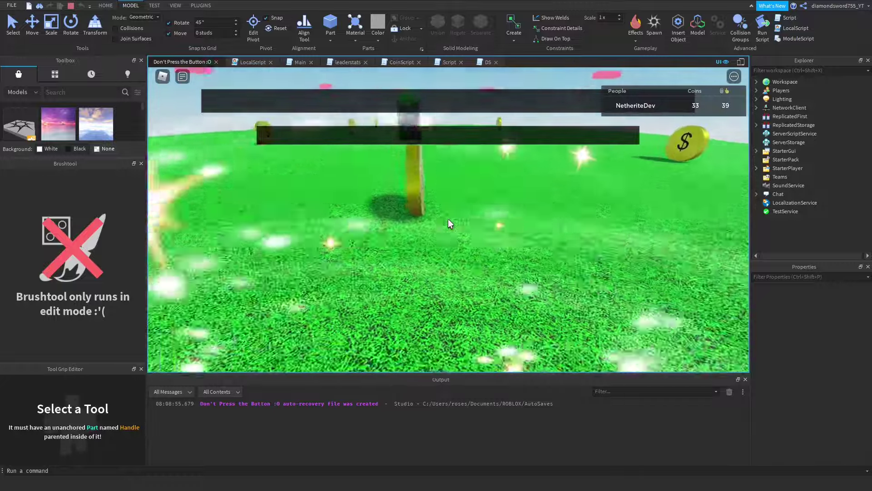
pyautogui.press('w')
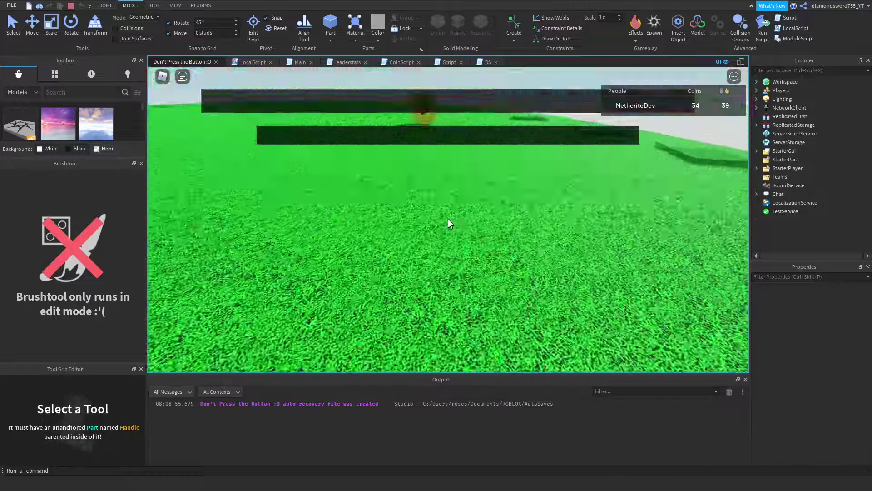
pyautogui.press('w')
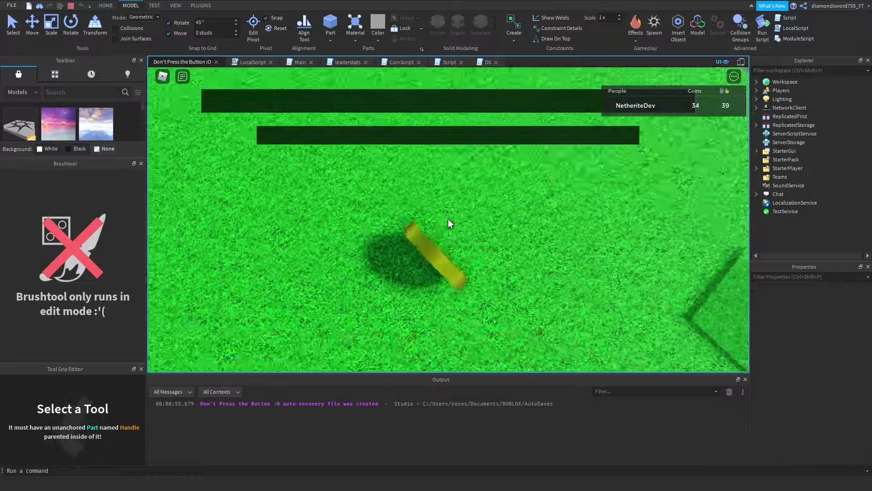
pyautogui.press('w')
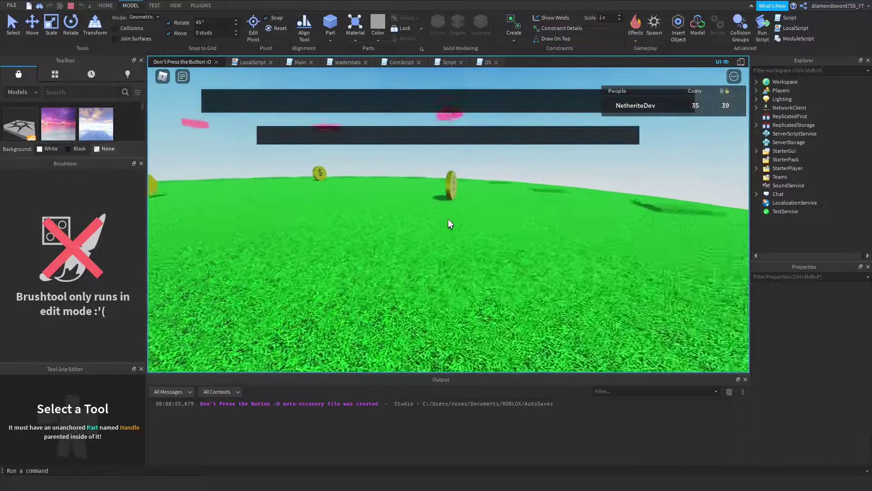
pyautogui.press('w')
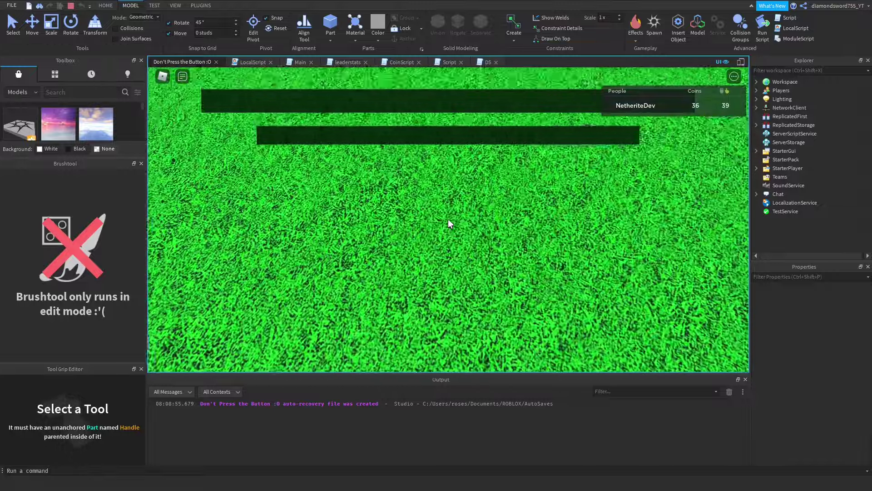
pyautogui.press('w')
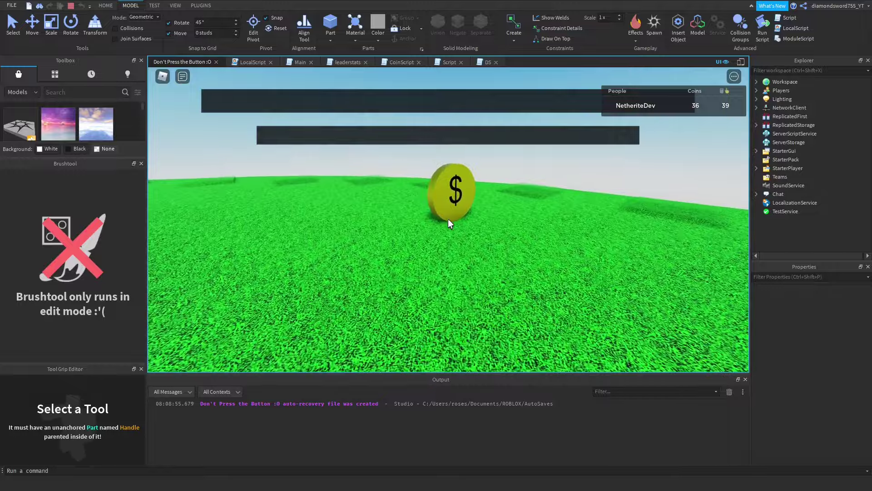
# Step: Return to third-person view and collect more coins near the green button pillar
pyautogui.scroll(-5, 448, 219)
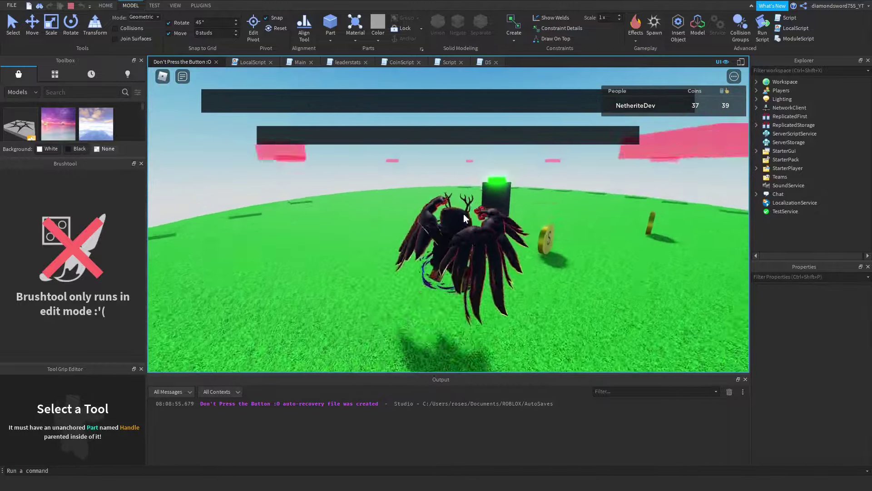
pyautogui.press('w')
pyautogui.press('space')
pyautogui.press('w')
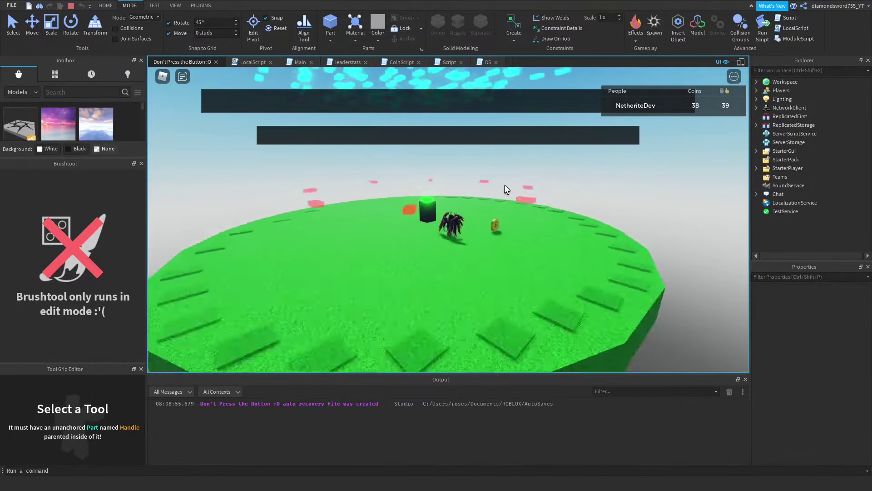
pyautogui.scroll(-3, 433, 208)
pyautogui.moveTo(433, 208); pyautogui.dragTo(432, 208, button='right')
pyautogui.scroll(4, 432, 208)
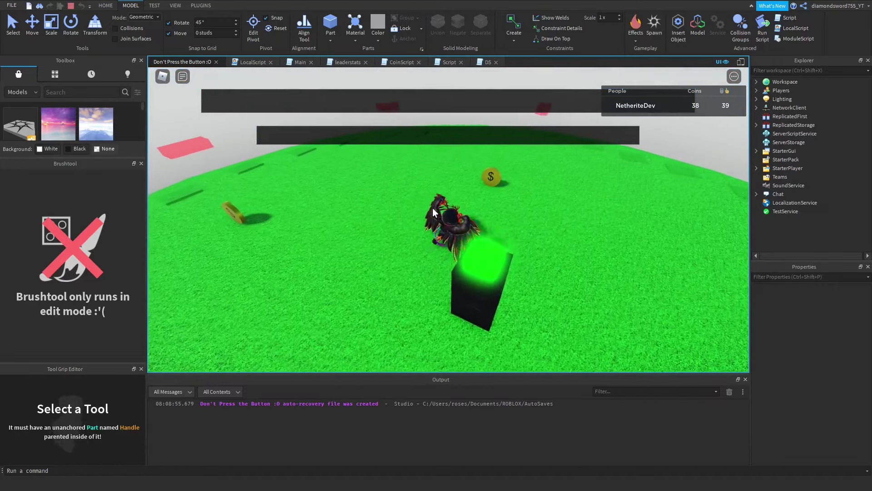
pyautogui.press('w')
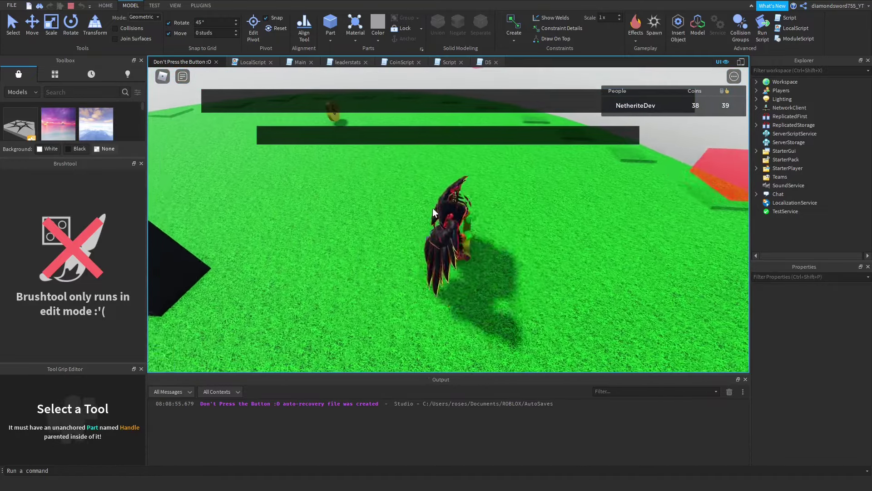
pyautogui.scroll(-3, 433, 208)
pyautogui.press('w')
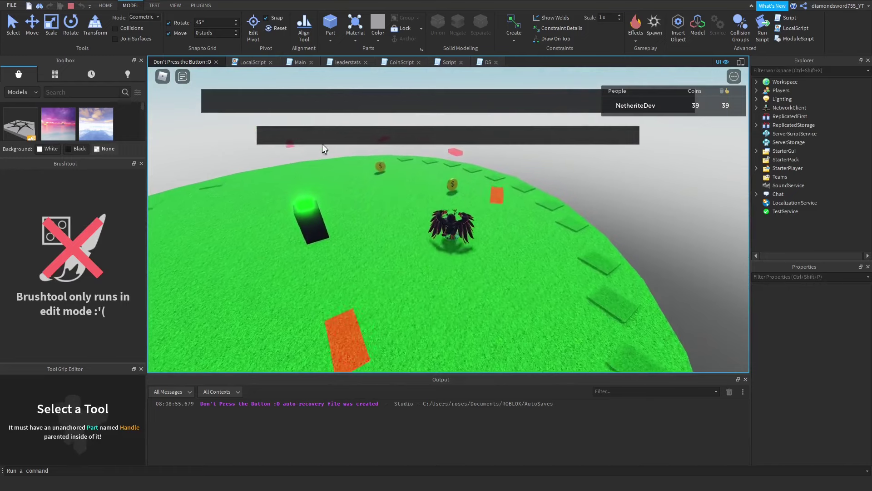
# Step: Stop the playtest and turn off CanCollide for all six coins in the Coins folder
pyautogui.click(72, 5)
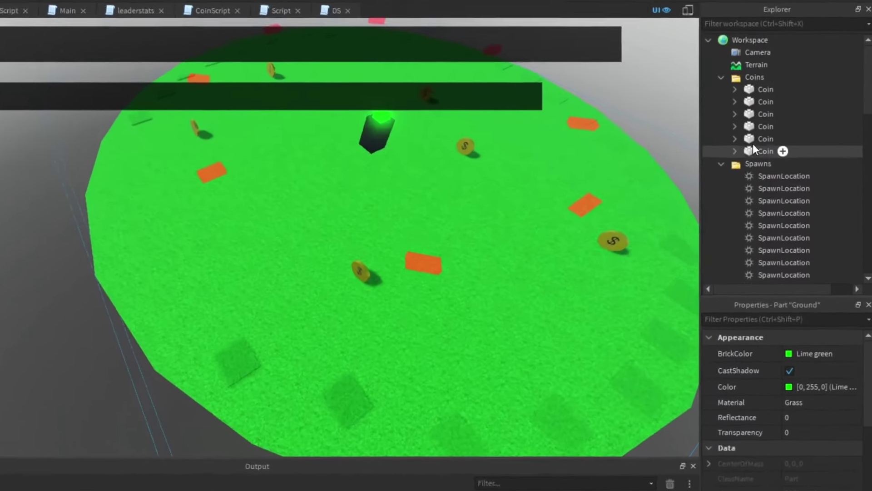
pyautogui.click(721, 163)
pyautogui.click(764, 151)
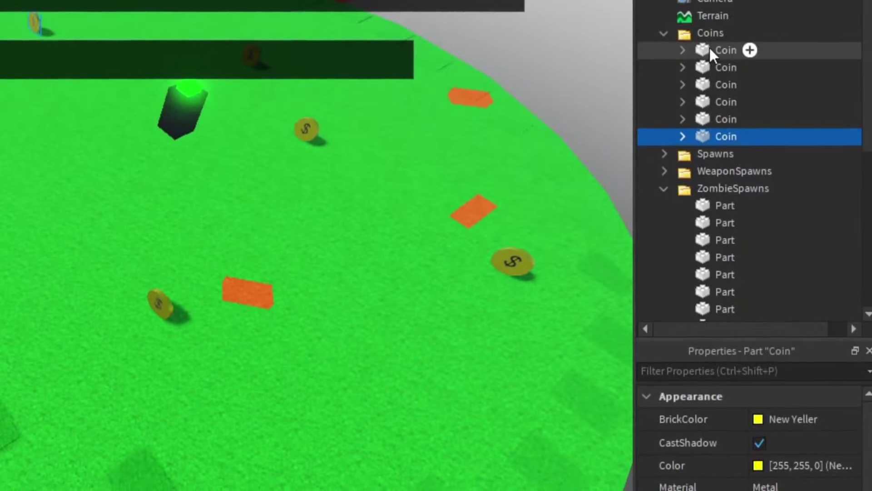
pyautogui.keyDown('shift'); pyautogui.click(710, 46); pyautogui.keyUp('shift')
pyautogui.scroll(-10, 755, 291)
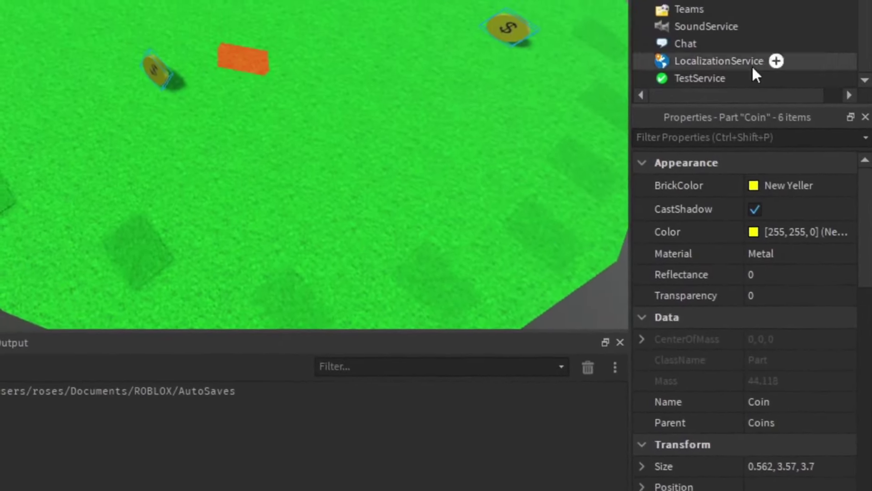
pyautogui.click(749, 137)
pyautogui.write('ca')
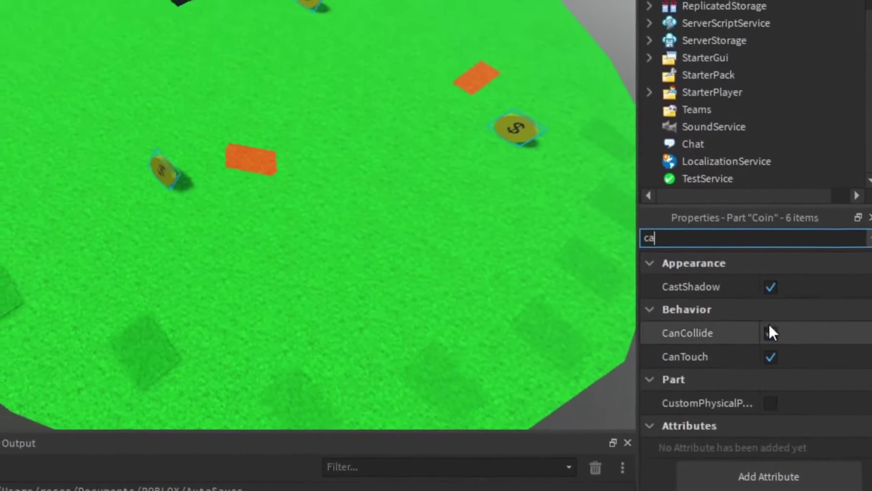
pyautogui.click(770, 332)
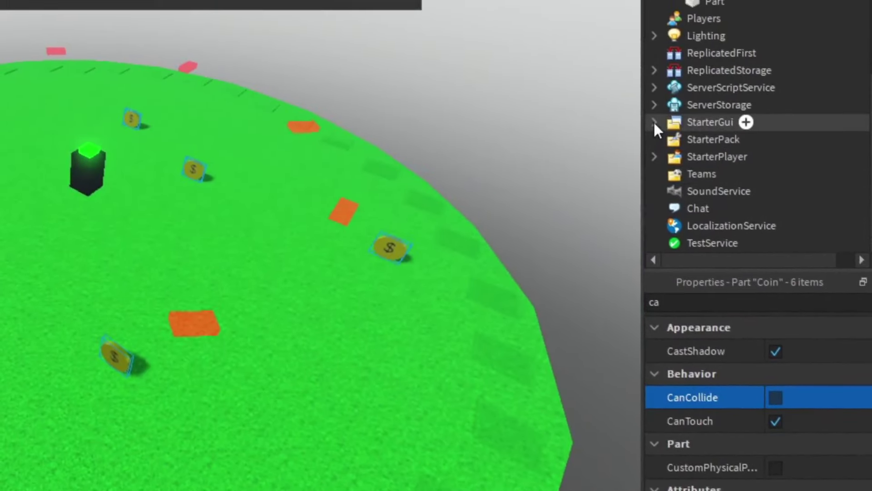
# Step: Turn off CanCollide for all the coins in the Obby folder of ServerStorage
pyautogui.click(655, 105)
pyautogui.click(686, 122)
pyautogui.click(673, 121)
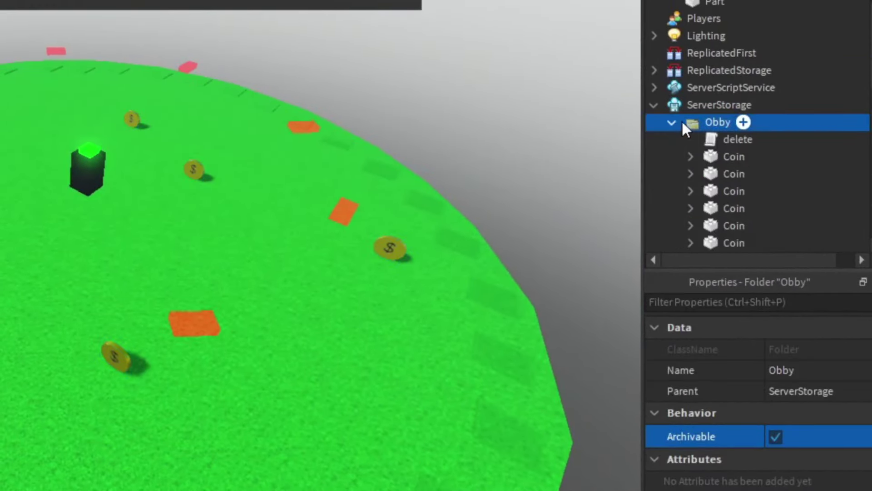
pyautogui.click(726, 157)
pyautogui.scroll(-6, 724, 150)
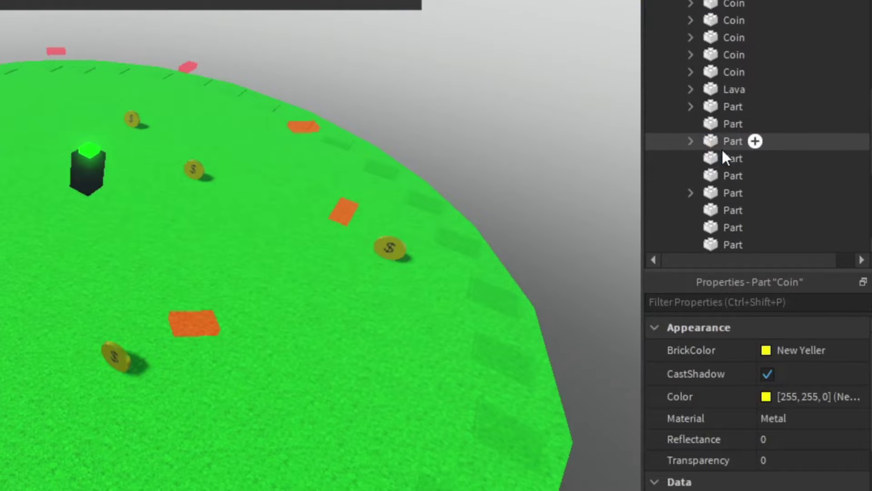
pyautogui.scroll(1, 725, 74)
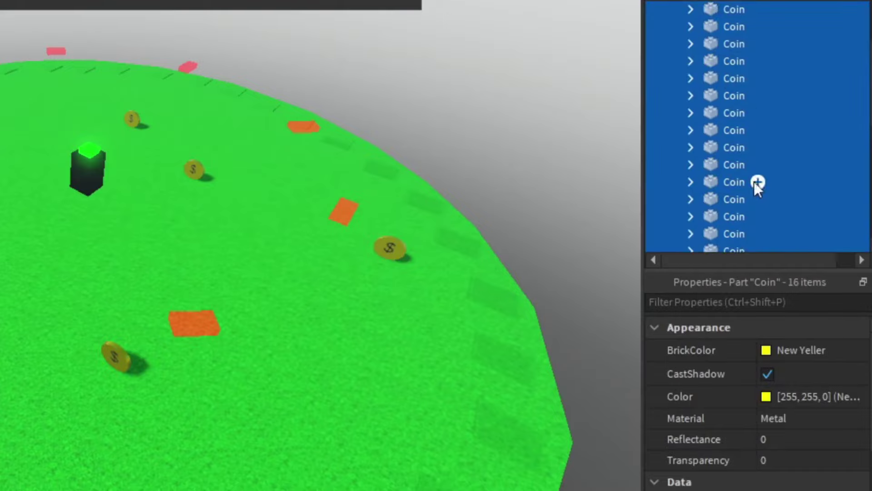
pyautogui.write('ca')
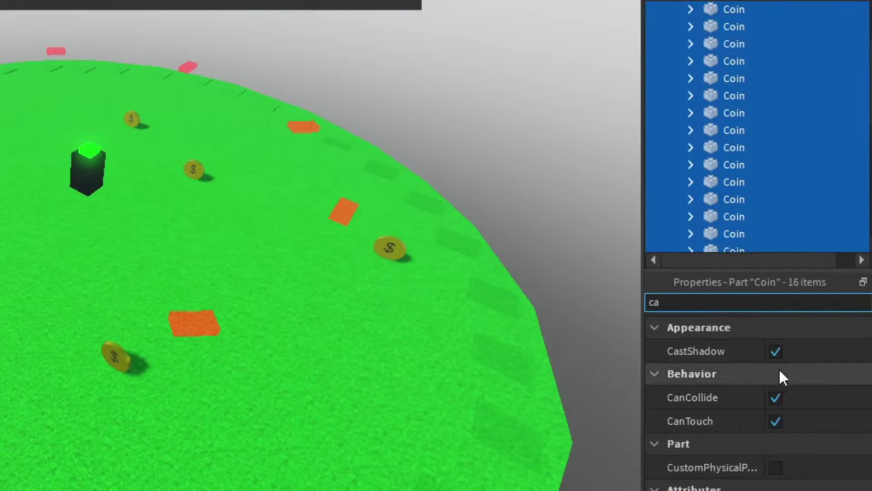
pyautogui.click(782, 396)
pyautogui.click(782, 398)
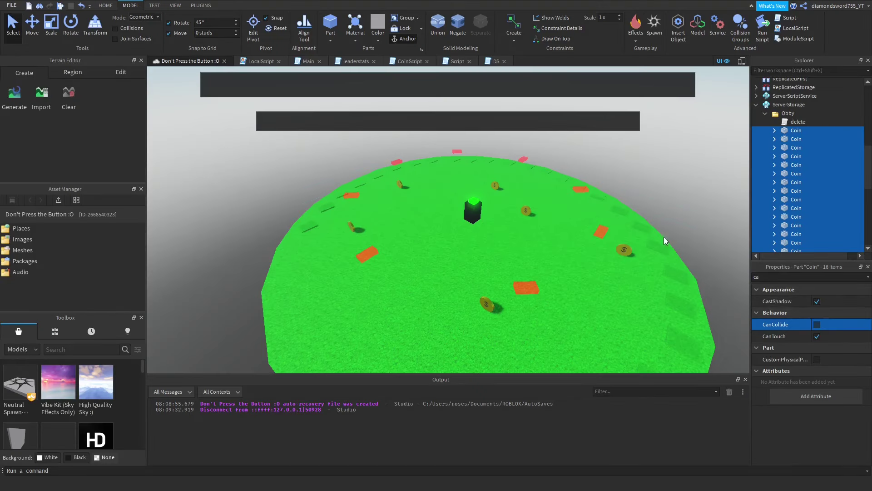
# Step: Deselect the Obby coins, look around the island's edge up close and collapse the Obby folder
pyautogui.press('w')
pyautogui.moveTo(639, 206); pyautogui.dragTo(631, 206, button='right')
pyautogui.press('s')
pyautogui.press('s')
pyautogui.press('w')
pyautogui.click(632, 206)
pyautogui.scroll(-5, 632, 202)
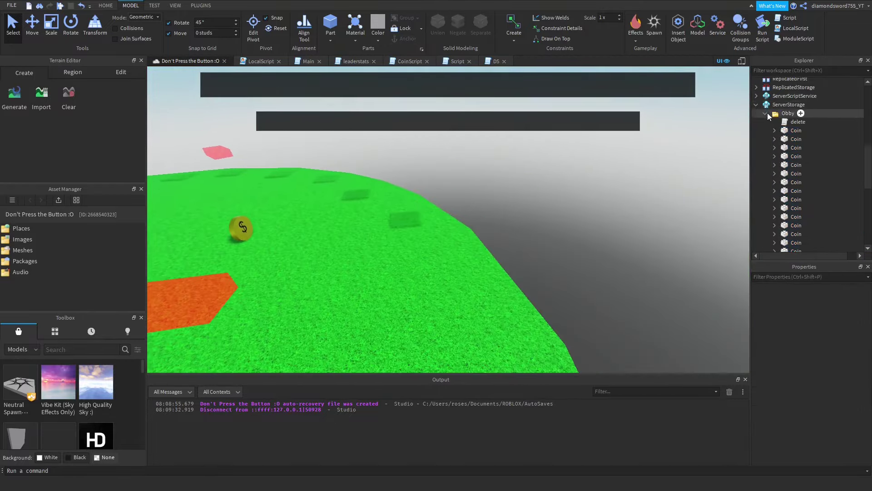
pyautogui.click(766, 113)
pyautogui.scroll(5, 805, 150)
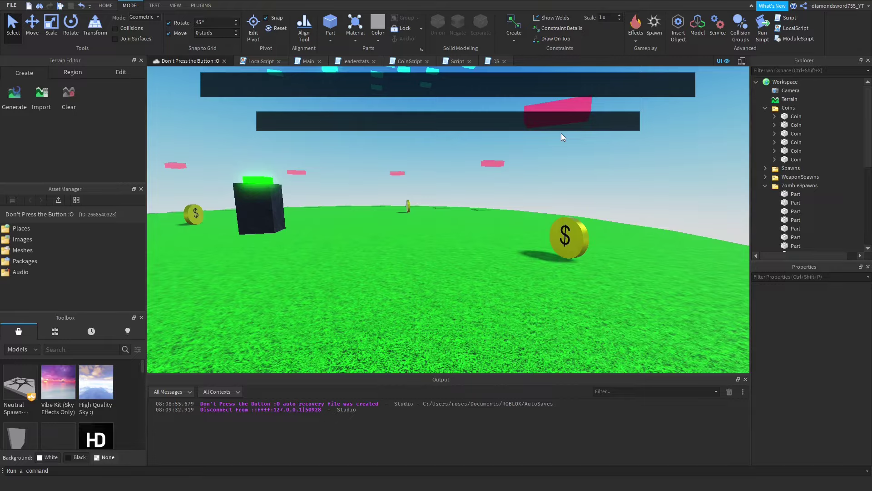
# Step: Look over the whole island from above and browse the workspace objects and service folders
pyautogui.moveTo(608, 116); pyautogui.dragTo(579, 176, button='right')
pyautogui.scroll(-6, 579, 176)
pyautogui.scroll(-4, 579, 175)
pyautogui.scroll(5, 578, 176)
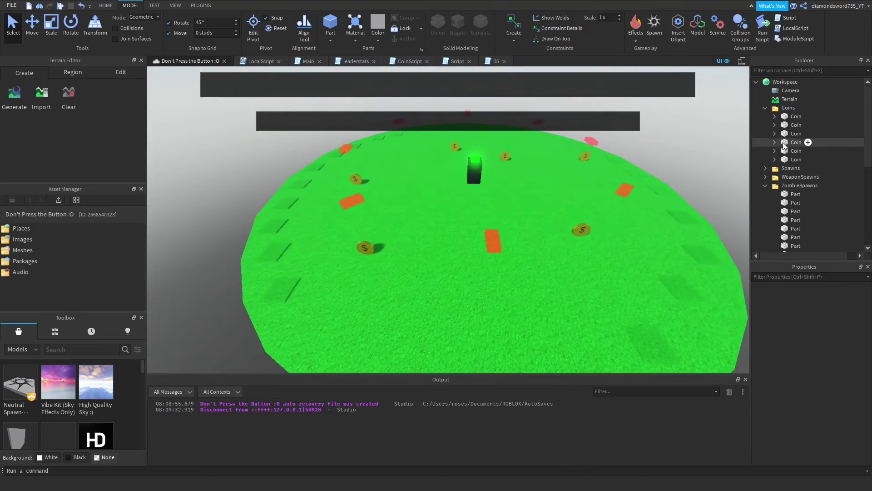
pyautogui.scroll(-5, 782, 144)
pyautogui.scroll(-2, 787, 157)
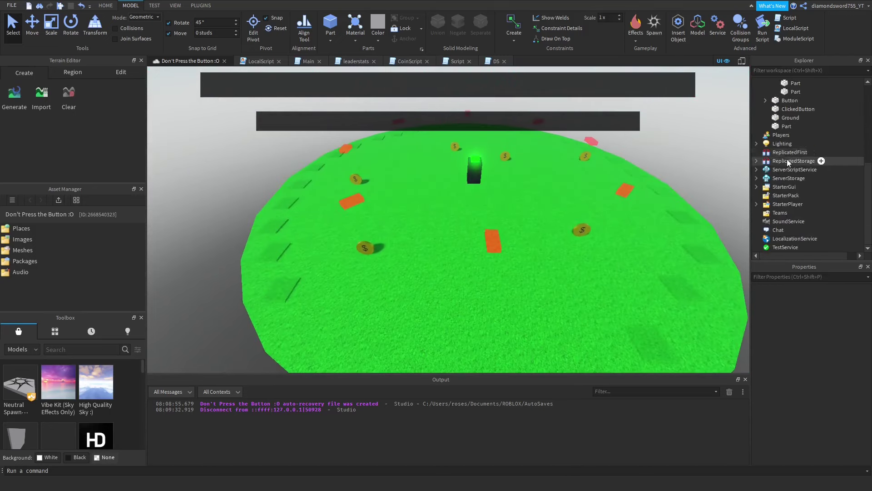
pyautogui.click(757, 186)
pyautogui.click(756, 209)
pyautogui.scroll(4, 783, 199)
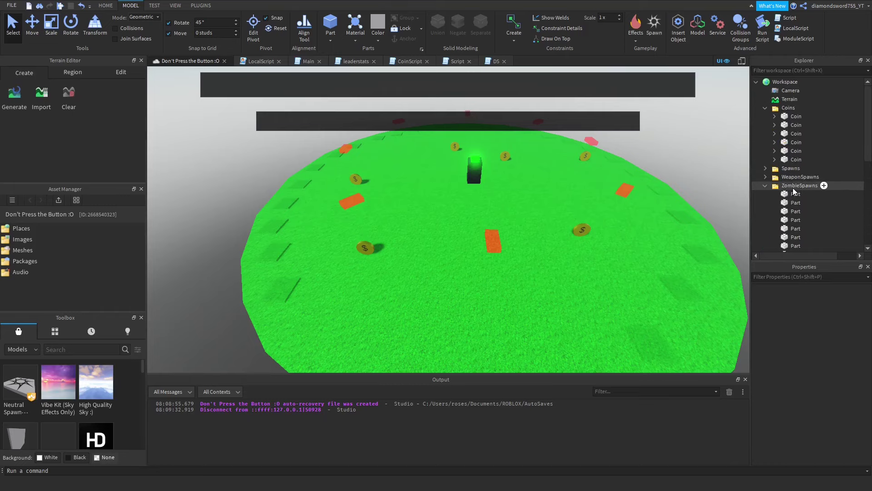
# Step: Look over the island, browse the workspace objects, and look through the coins and parts inside ServerStorage's Obby folder
pyautogui.scroll(-3, 788, 170)
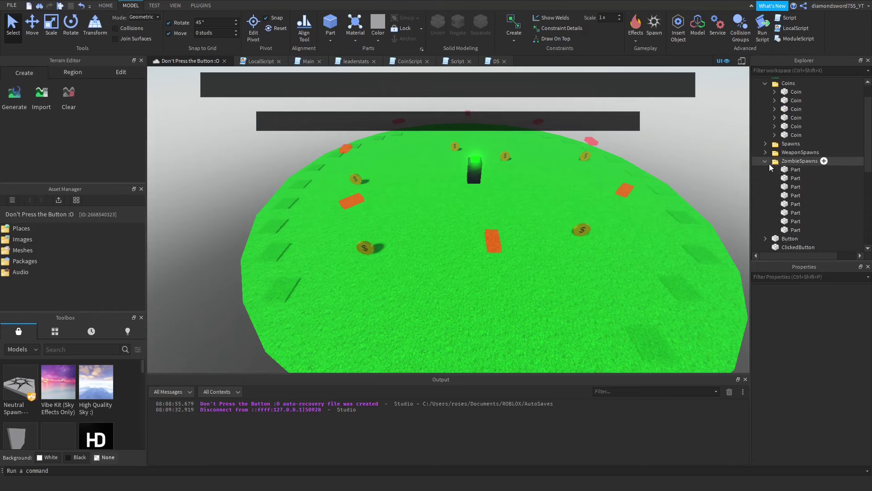
pyautogui.moveTo(709, 177); pyautogui.dragTo(631, 195, button='right')
pyautogui.scroll(-4, 465, 240)
pyautogui.moveTo(486, 295); pyautogui.dragTo(486, 296, button='right')
pyautogui.scroll(-3, 485, 295)
pyautogui.scroll(-3, 773, 191)
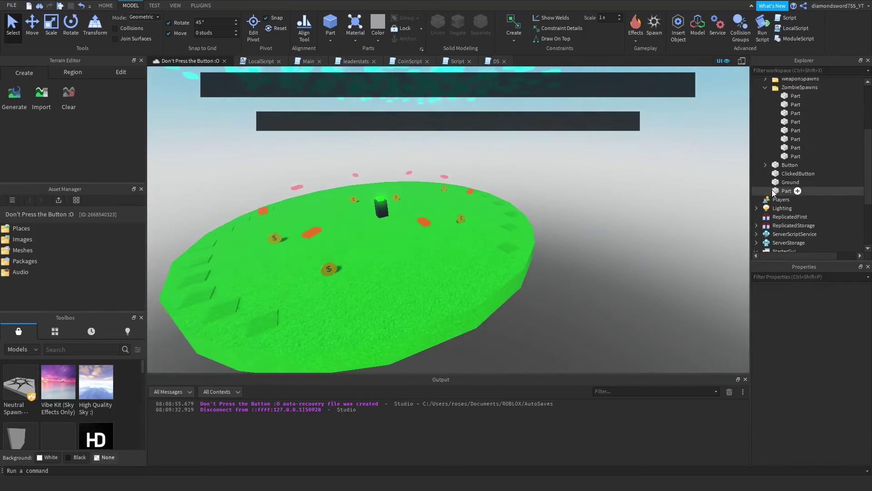
pyautogui.scroll(-3, 774, 193)
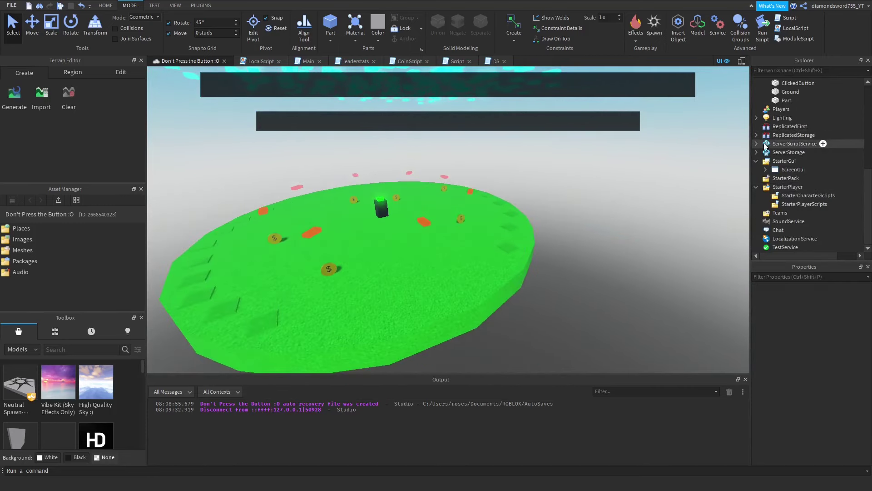
pyautogui.click(766, 144)
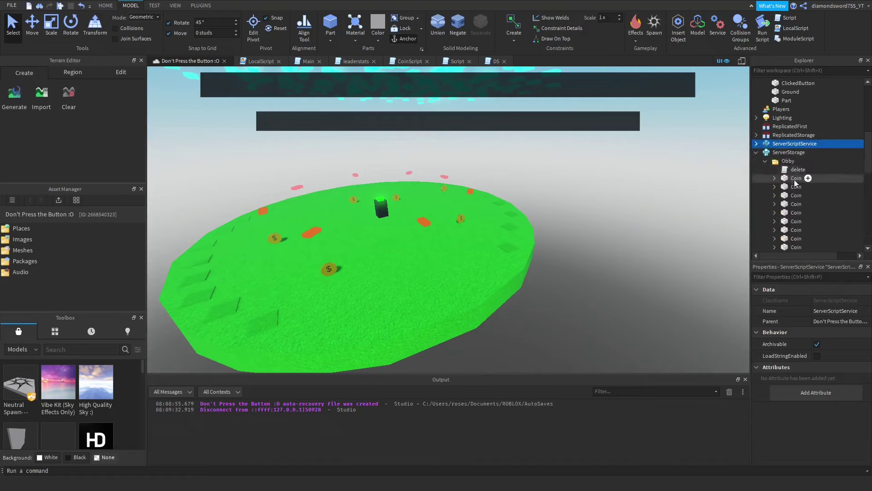
pyautogui.scroll(-3, 796, 183)
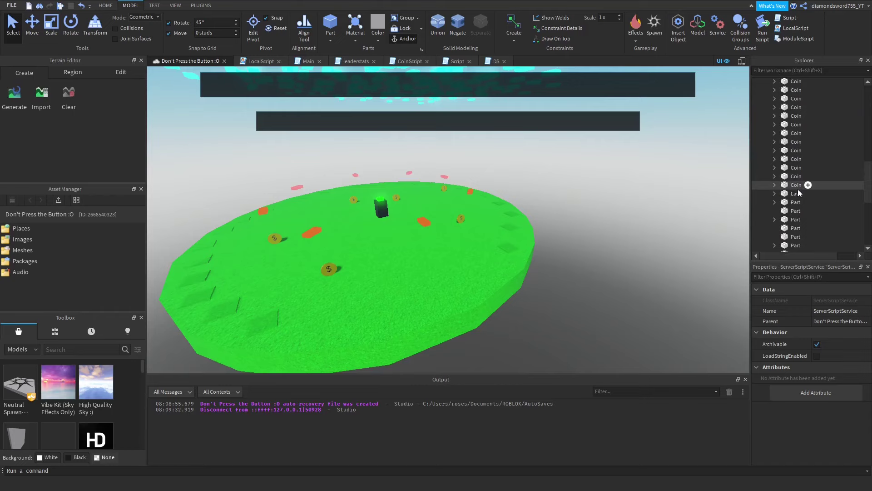
pyautogui.scroll(-3, 798, 189)
pyautogui.click(794, 173)
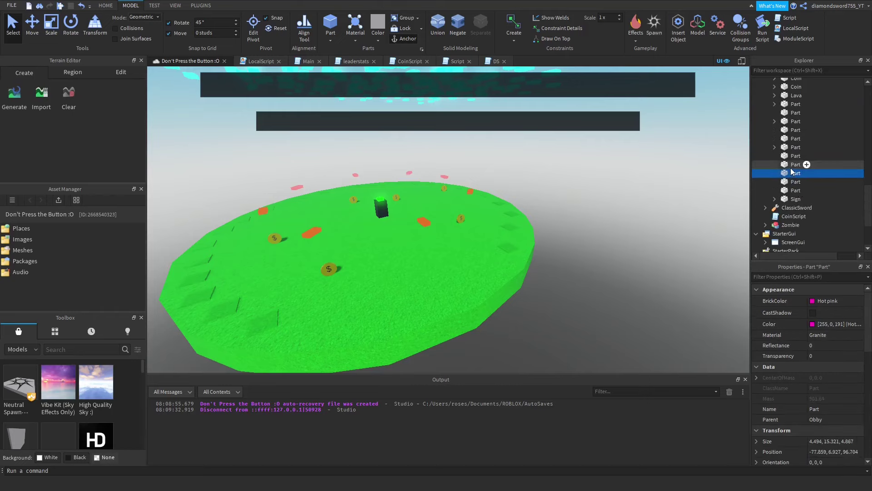
# Step: Duplicate the Lava part in the Obby folder and move one copy into the Workspace
pyautogui.click(802, 173)
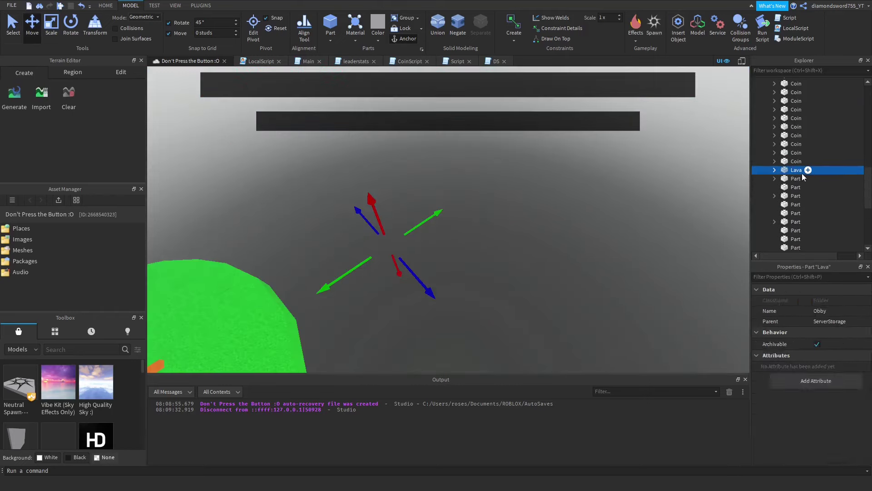
pyautogui.moveTo(681, 192); pyautogui.dragTo(682, 192, button='right')
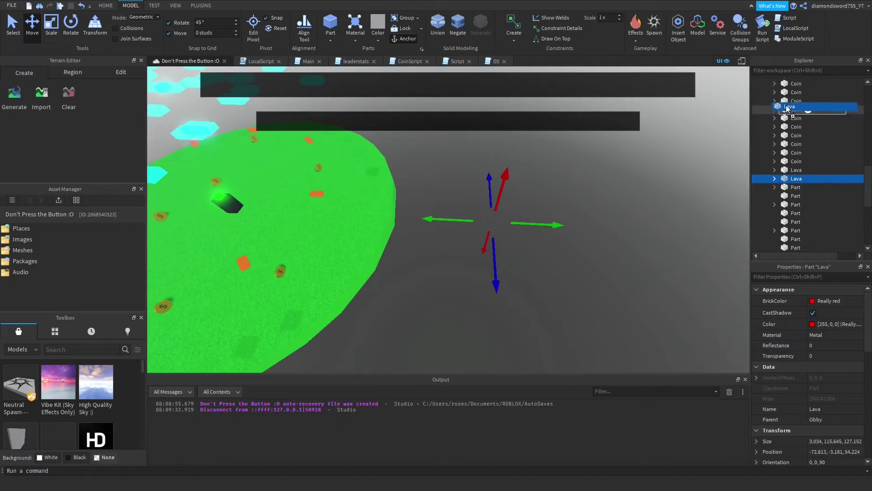
pyautogui.moveTo(789, 83); pyautogui.dragTo(786, 83)
pyautogui.moveTo(626, 183); pyautogui.dragTo(625, 180, button='right')
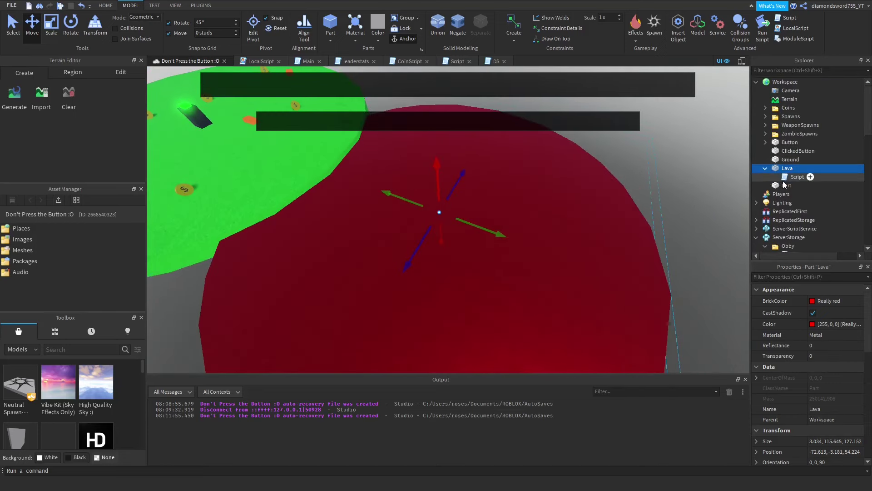
# Step: Delete the script inside the Workspace's Lava part and recolour the part Smoky grey
pyautogui.click(797, 176)
pyautogui.press('Delete')
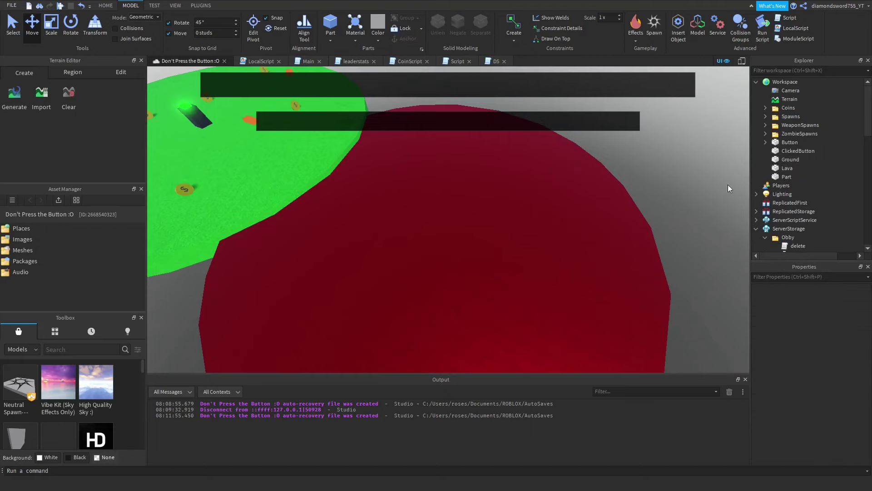
pyautogui.click(786, 171)
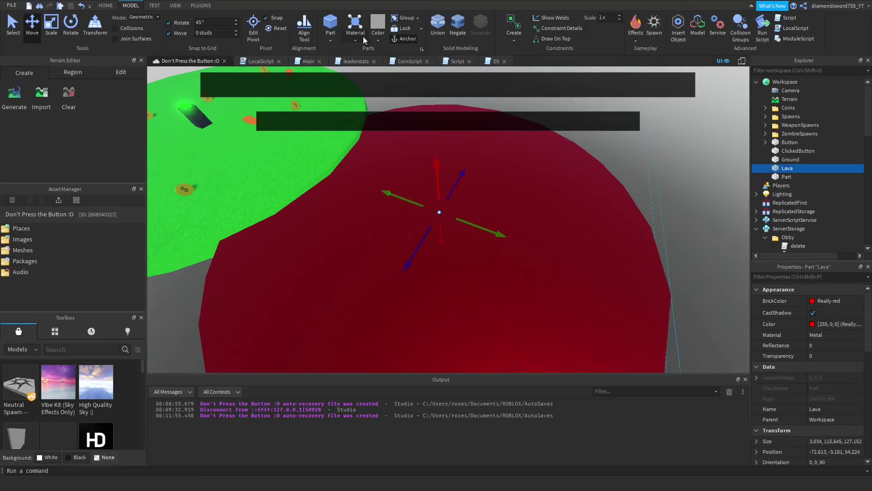
pyautogui.click(336, 39)
pyautogui.click(378, 44)
pyautogui.click(378, 43)
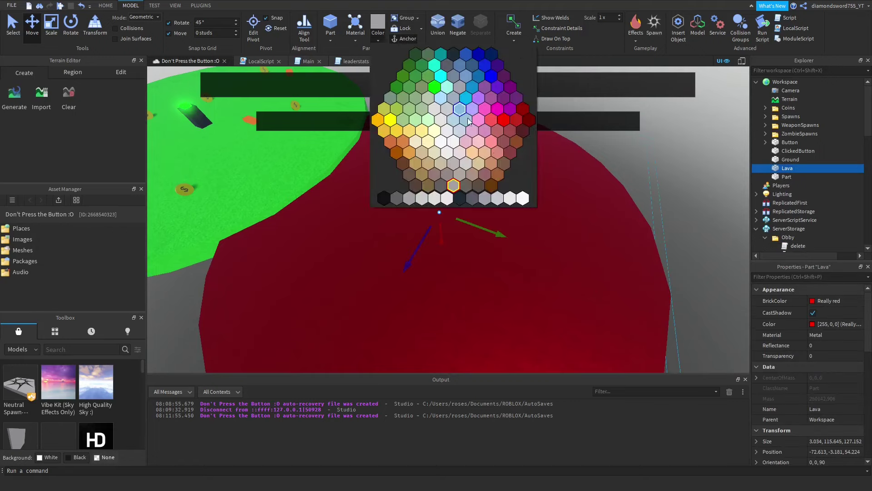
pyautogui.click(484, 200)
pyautogui.click(374, 43)
pyautogui.click(458, 202)
pyautogui.moveTo(458, 202); pyautogui.dragTo(536, 247, button='right')
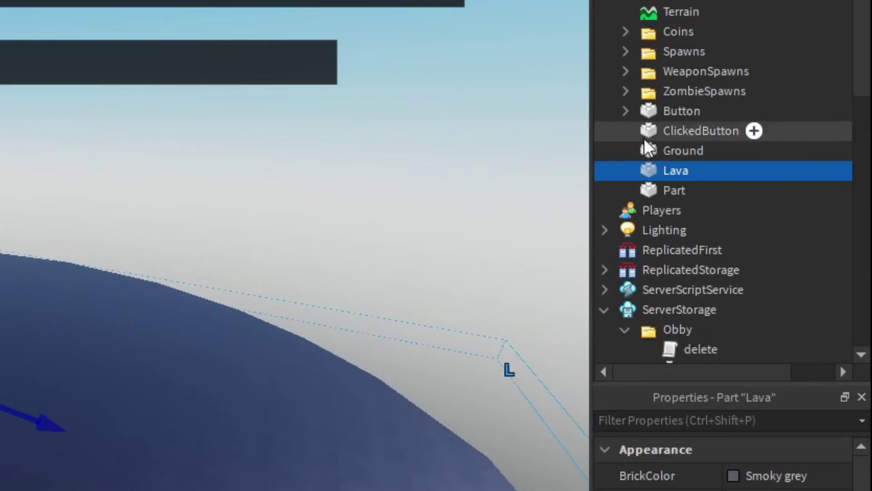
# Step: Rename the Workspace's Lava part as Ground and deselect it
pyautogui.rightClick(788, 170)
pyautogui.click(673, 312)
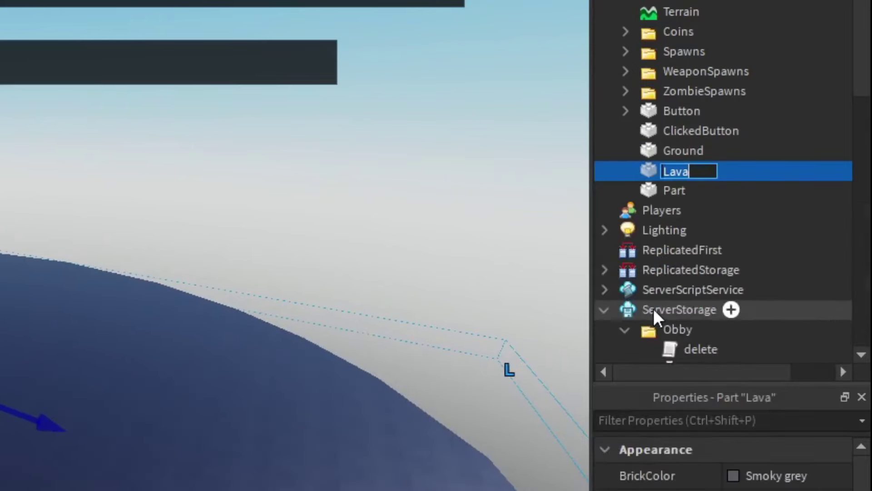
pyautogui.press('BackSpace')
pyautogui.write('Ground')
pyautogui.press('Return')
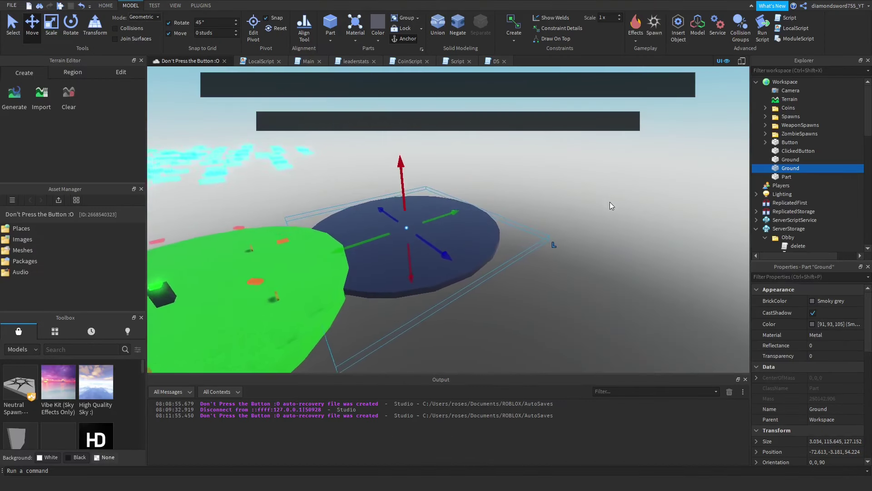
pyautogui.scroll(1, 609, 202)
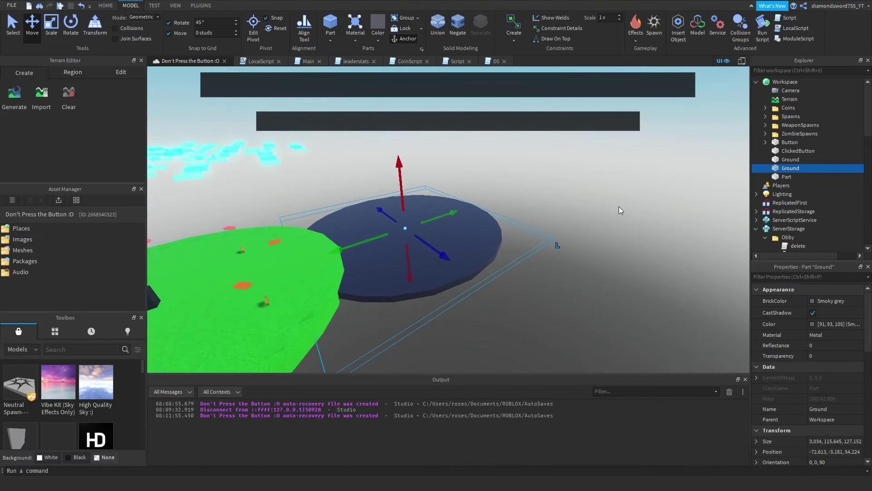
pyautogui.click(633, 222)
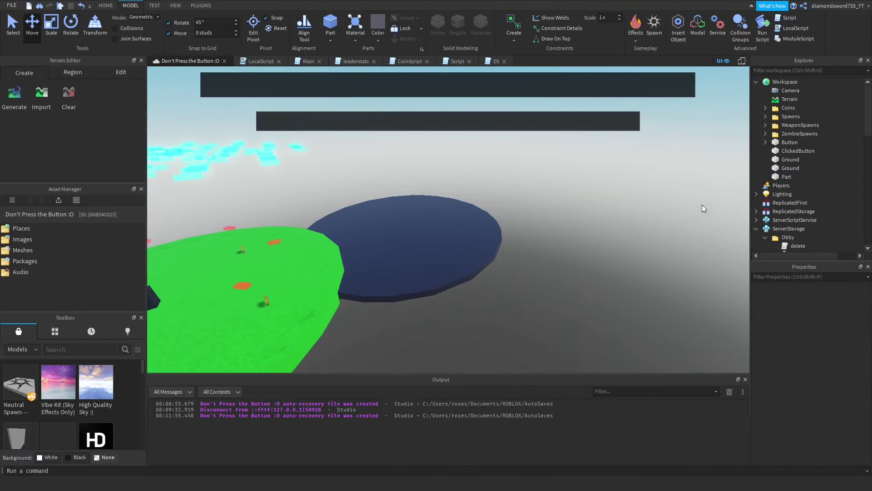
# Step: Add a block part on the grey round platform and scale it into a tower of about 20 × 50 × 23 studs
pyautogui.press('w')
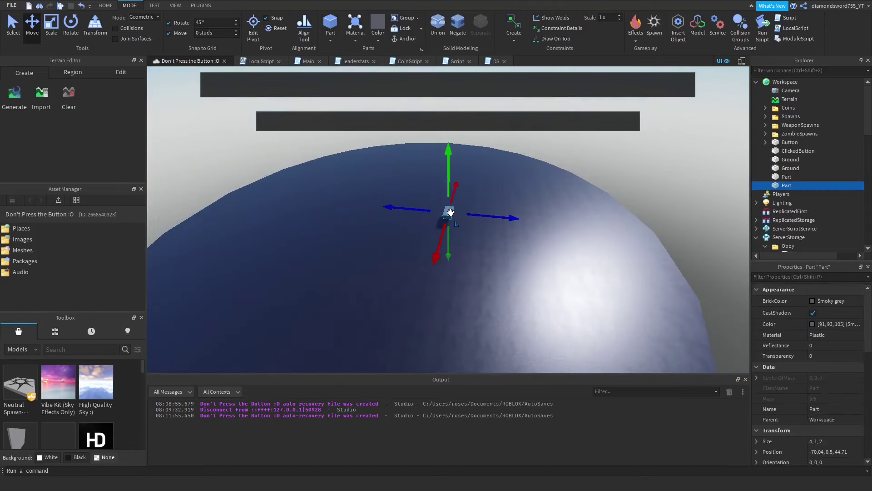
pyautogui.press('s')
pyautogui.moveTo(439, 216); pyautogui.dragTo(312, 231)
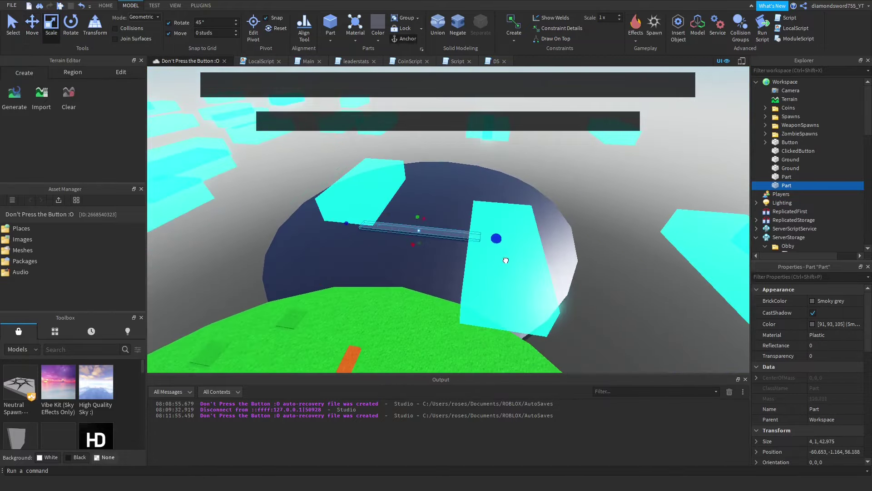
pyautogui.moveTo(506, 261); pyautogui.dragTo(493, 257)
pyautogui.moveTo(493, 258); pyautogui.dragTo(427, 255, button='right')
pyautogui.moveTo(427, 254); pyautogui.dragTo(421, 137)
pyautogui.moveTo(422, 136); pyautogui.dragTo(522, 255, button='right')
pyautogui.click(462, 273)
pyautogui.scroll(-2, 521, 255)
pyautogui.moveTo(471, 245); pyautogui.dragTo(488, 278)
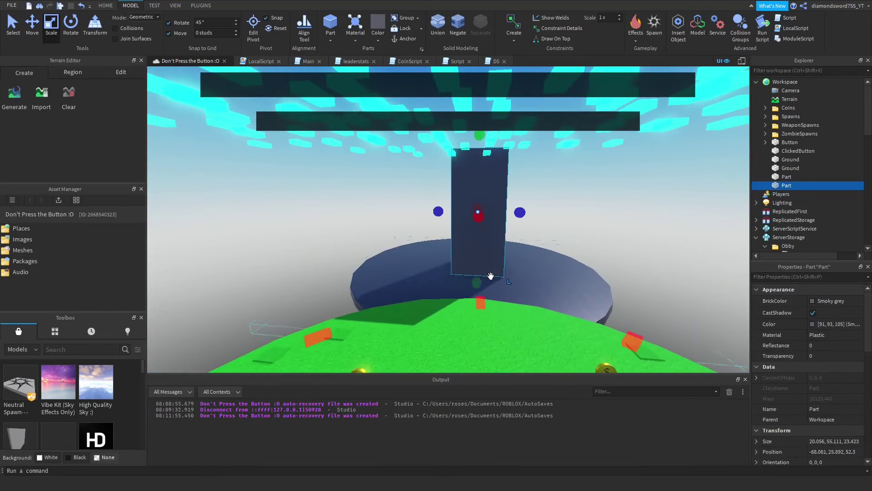
pyautogui.scroll(-3, 491, 275)
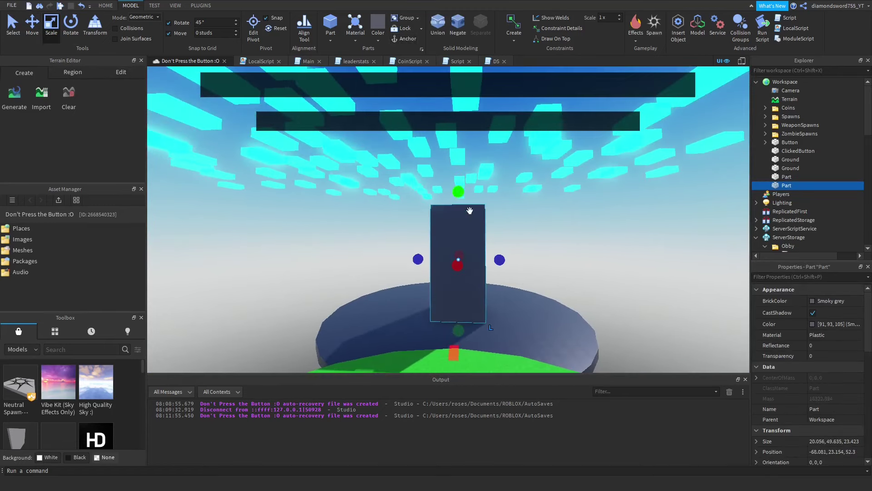
pyautogui.click(576, 247)
# Step: Set the tower block's material to Metal and deselect it
pyautogui.scroll(5, 576, 255)
pyautogui.scroll(3, 497, 185)
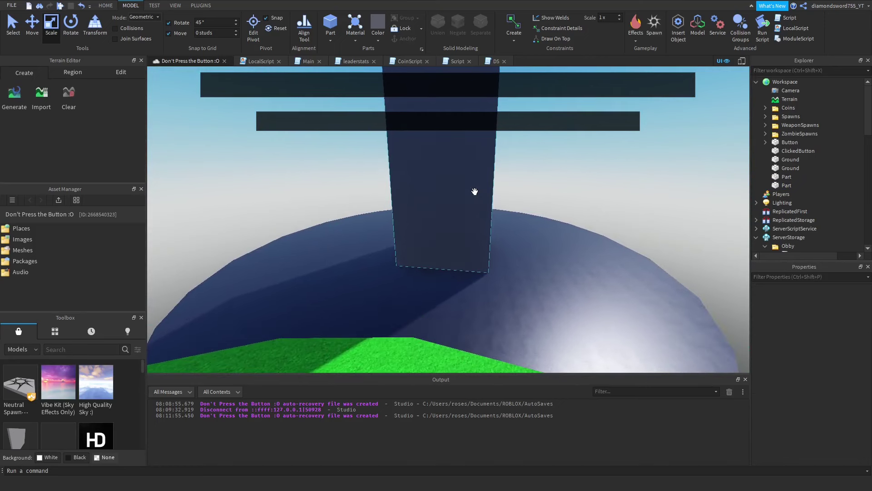
pyautogui.click(402, 135)
pyautogui.click(356, 34)
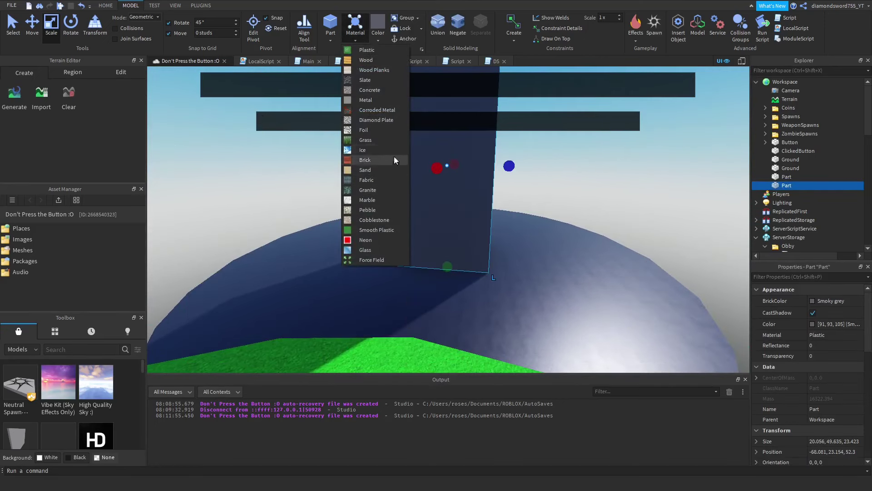
pyautogui.click(394, 159)
pyautogui.click(585, 189)
pyautogui.moveTo(585, 189); pyautogui.dragTo(585, 186, button='right')
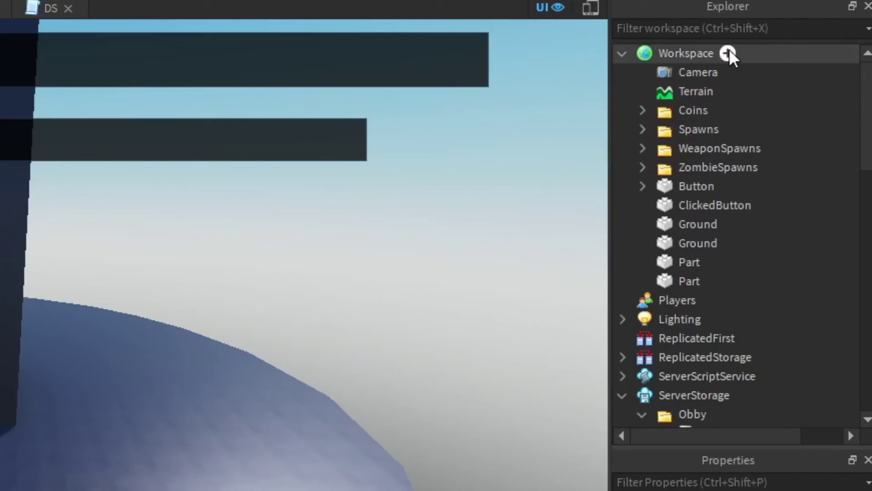
# Step: Insert a TrussPart into the Workspace
pyautogui.click(728, 53)
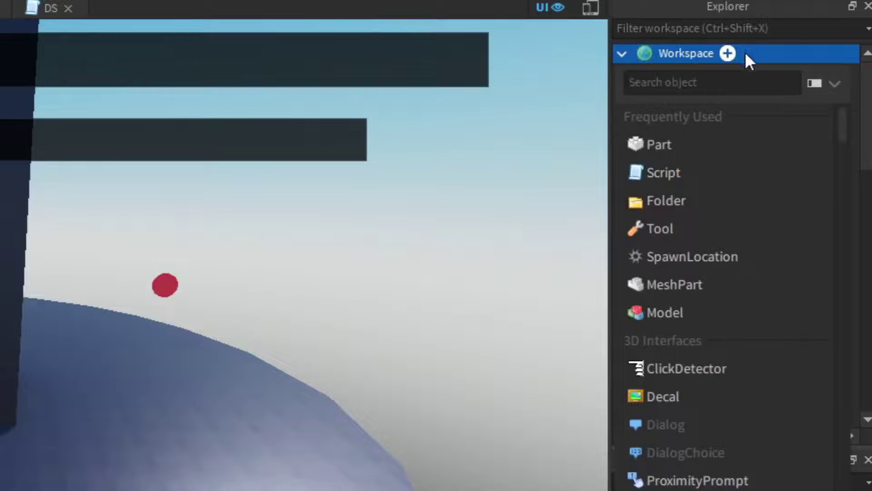
pyautogui.write('tr')
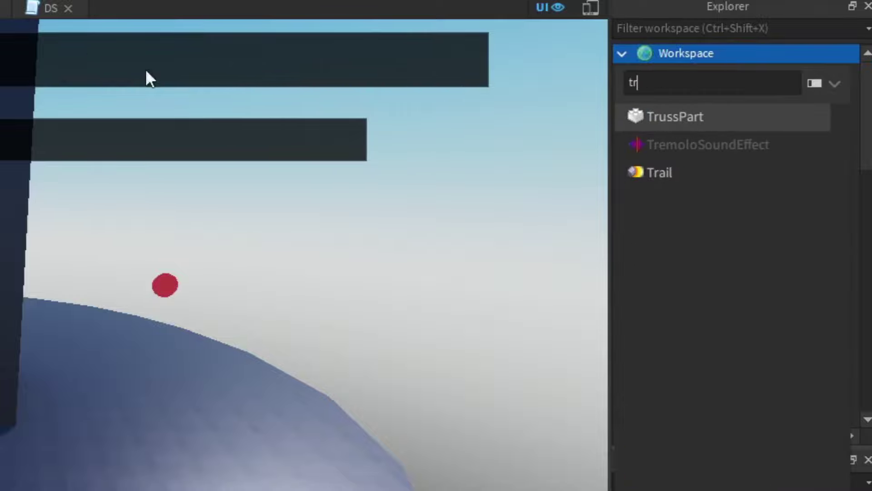
pyautogui.click(675, 117)
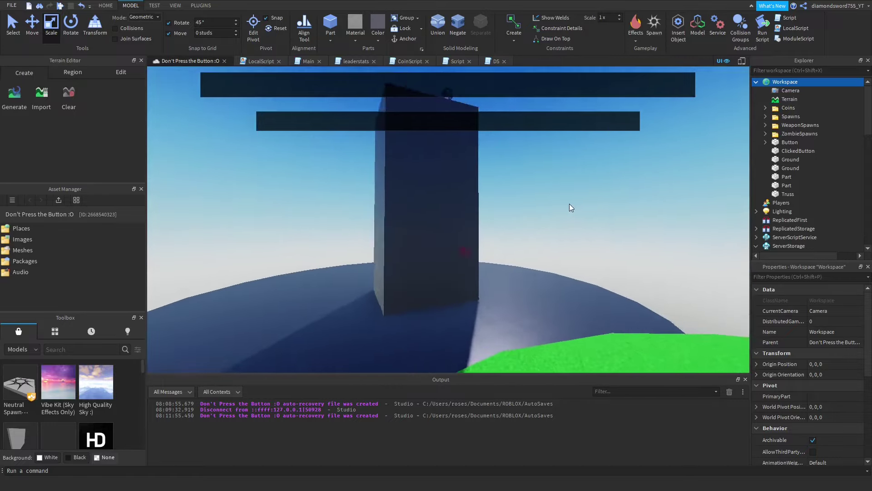
# Step: Move the truss to the base of the tower's side facing the green island and stretch it up to the top
pyautogui.moveTo(569, 204); pyautogui.dragTo(570, 247, button='right')
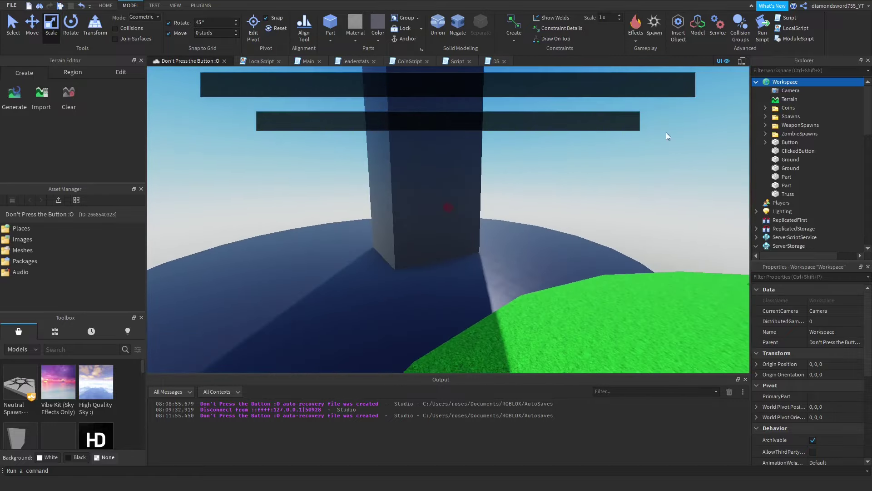
pyautogui.scroll(-5, 668, 133)
pyautogui.click(785, 194)
pyautogui.press('f')
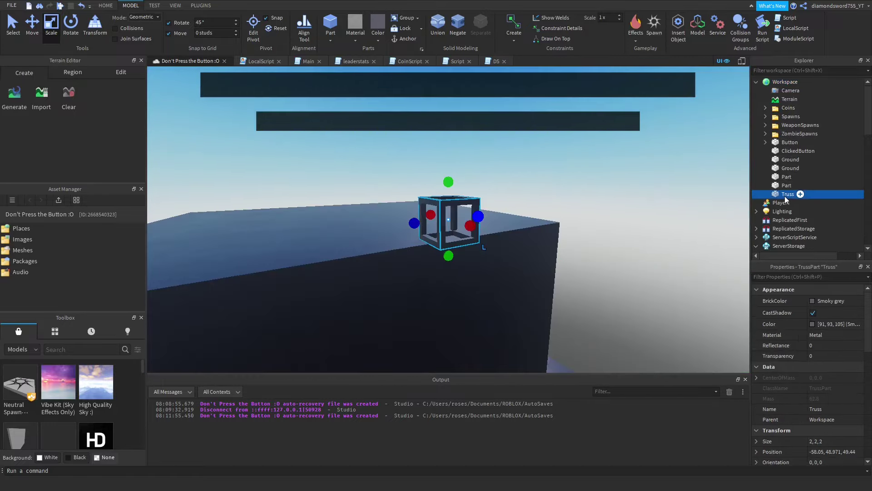
pyautogui.moveTo(423, 225); pyautogui.dragTo(449, 224)
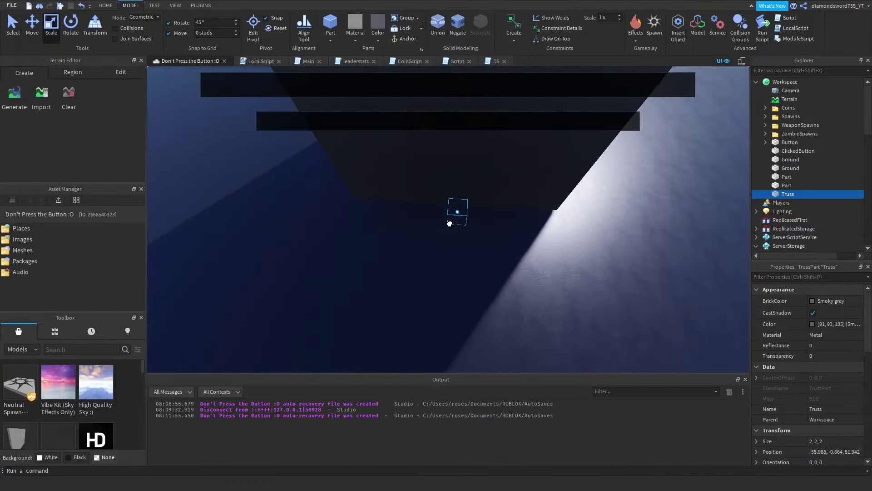
pyautogui.moveTo(454, 191)
pyautogui.mouseDown()
pyautogui.moveTo(451, 170)
pyautogui.moveTo(459, 170)
pyautogui.moveTo(460, 189)
pyautogui.mouseUp()
pyautogui.press('w')
pyautogui.moveTo(460, 189); pyautogui.dragTo(460, 189, button='right')
# Step: Raise the tower block's top slightly, to a height of about 50.1 studs, and deselect it
pyautogui.click(371, 211)
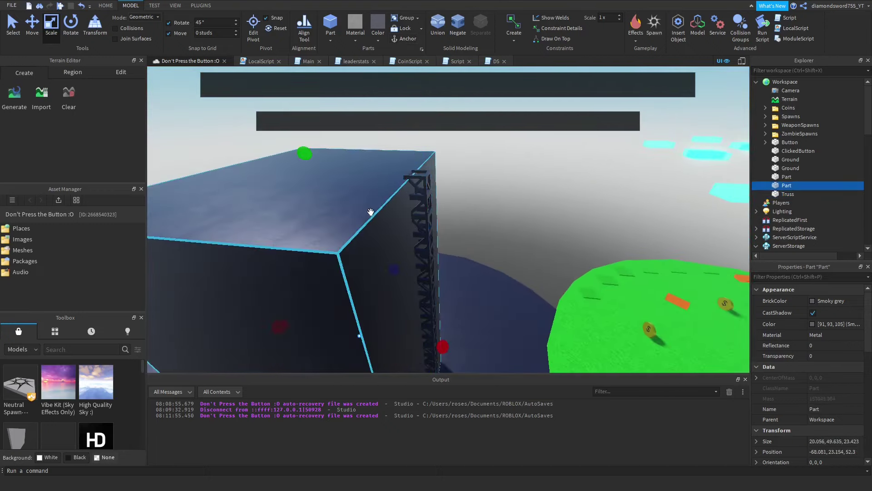
pyautogui.moveTo(299, 156); pyautogui.dragTo(304, 148)
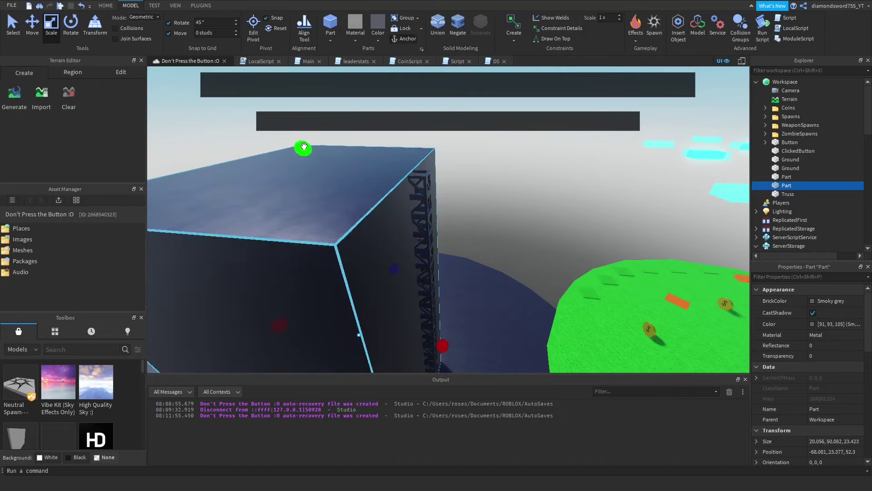
pyautogui.click(568, 171)
# Step: Filter the properties by "an" and anchor the tower block and the truss
pyautogui.moveTo(568, 171); pyautogui.dragTo(569, 171, button='right')
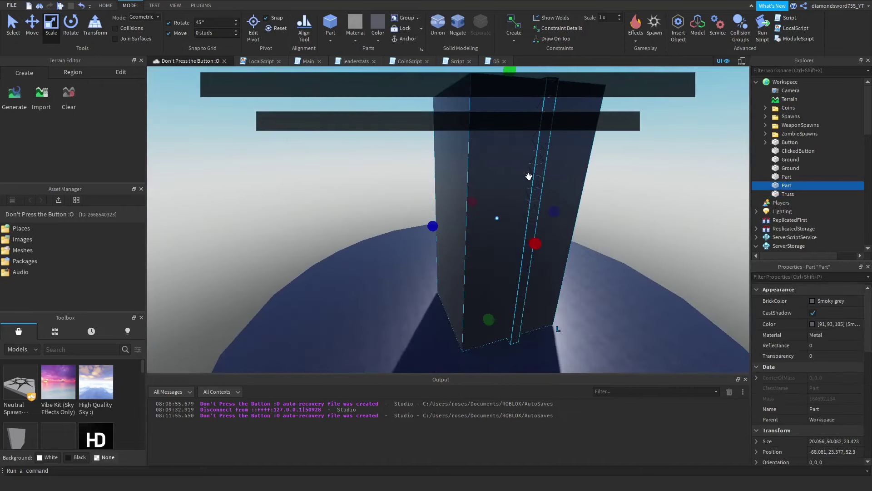
pyautogui.click(784, 278)
pyautogui.write('an')
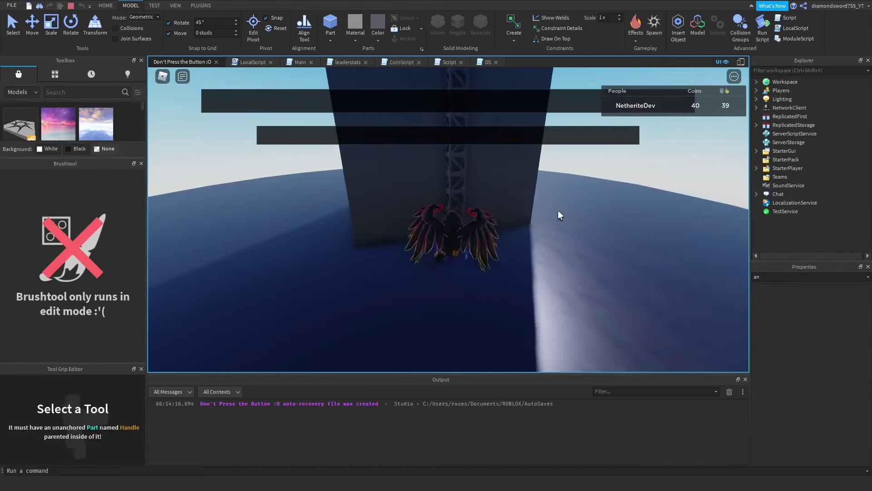
# Step: Playtest climbing the truss on the tower, stop the playtest, and select the grey Ground, tower block and truss together
pyautogui.press('w')
pyautogui.moveTo(558, 210); pyautogui.dragTo(559, 211, button='right')
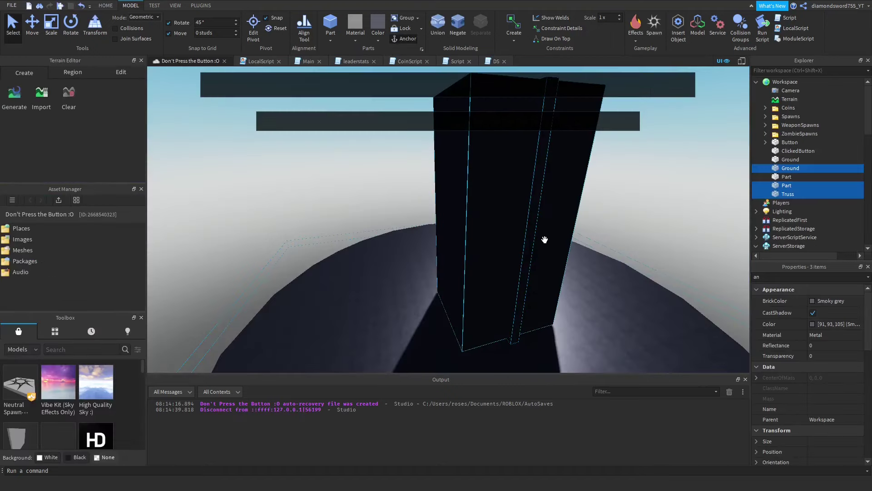
# Step: Select the truss on the tower and change its material to Corroded Metal
pyautogui.moveTo(543, 239); pyautogui.dragTo(502, 210, button='right')
pyautogui.click(628, 158)
pyautogui.click(450, 200)
pyautogui.press('w')
pyautogui.press('w')
pyautogui.click(356, 40)
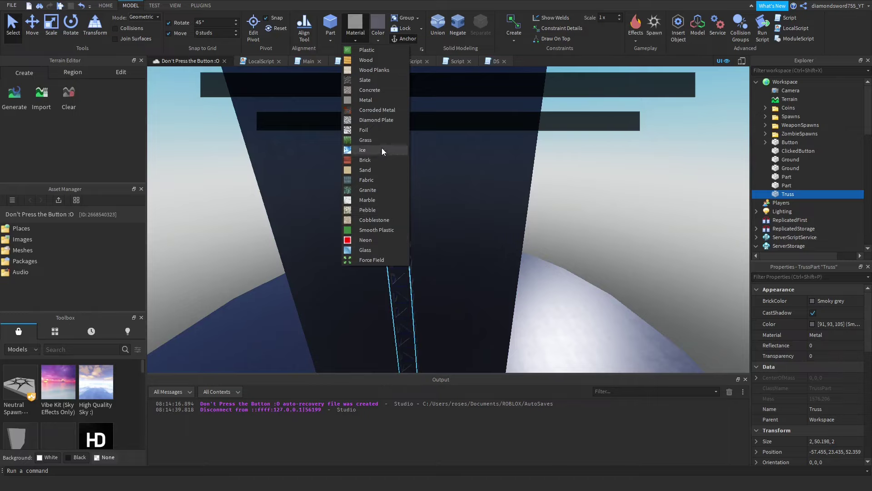
pyautogui.click(393, 110)
pyautogui.rightClick(520, 187)
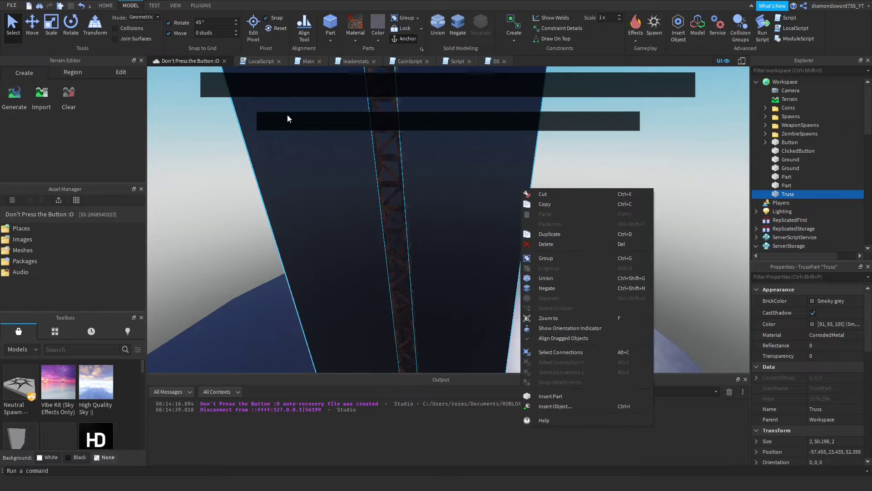
pyautogui.moveTo(386, 179); pyautogui.dragTo(387, 179, button='right')
# Step: Examine the tower with its trusses and the neighbouring green island from near and far
pyautogui.press('w')
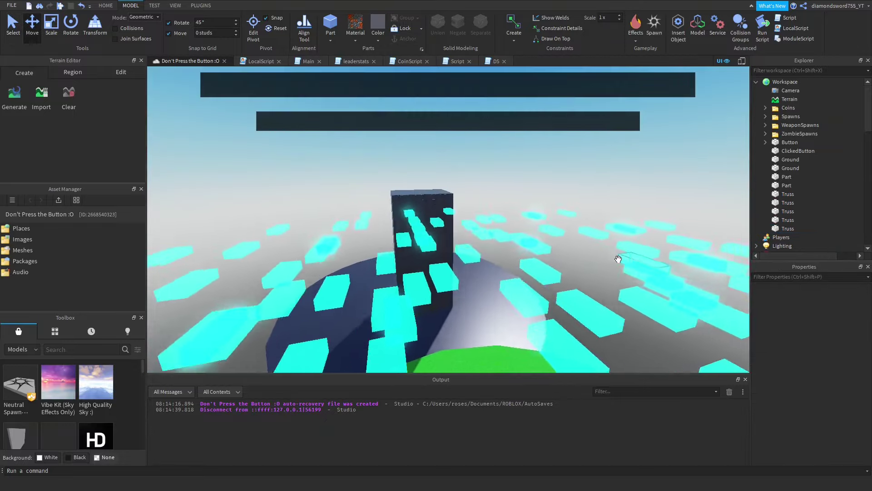
pyautogui.press('w')
pyautogui.press('w')
pyautogui.moveTo(617, 260); pyautogui.dragTo(621, 249, button='right')
pyautogui.press('w')
pyautogui.scroll(-6, 621, 249)
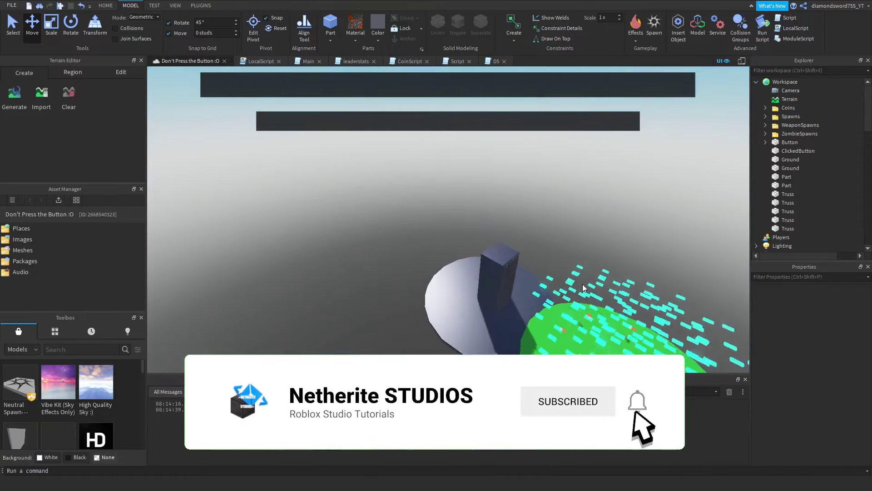
pyautogui.scroll(3, 503, 308)
pyautogui.press('w')
pyautogui.moveTo(504, 308); pyautogui.dragTo(500, 310, button='right')
pyautogui.press('a')
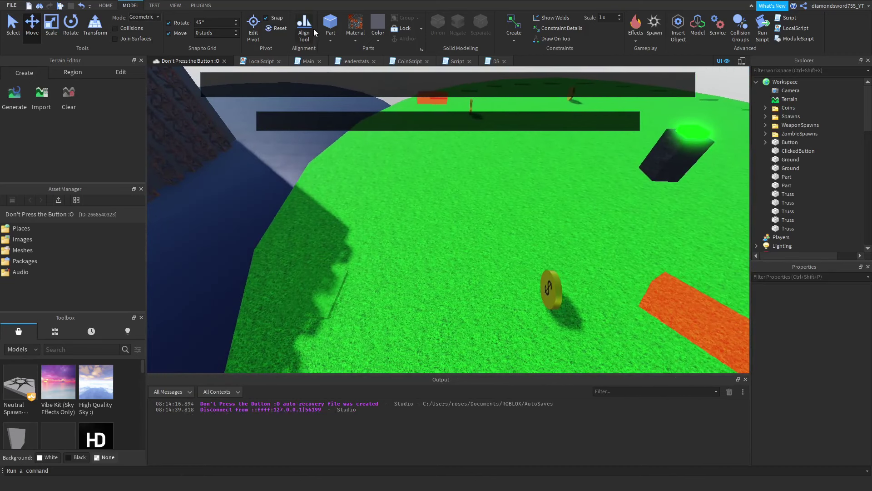
# Step: Insert a block part on the green island and stretch it into a flat slab about 100 by 61 studs
pyautogui.click(332, 29)
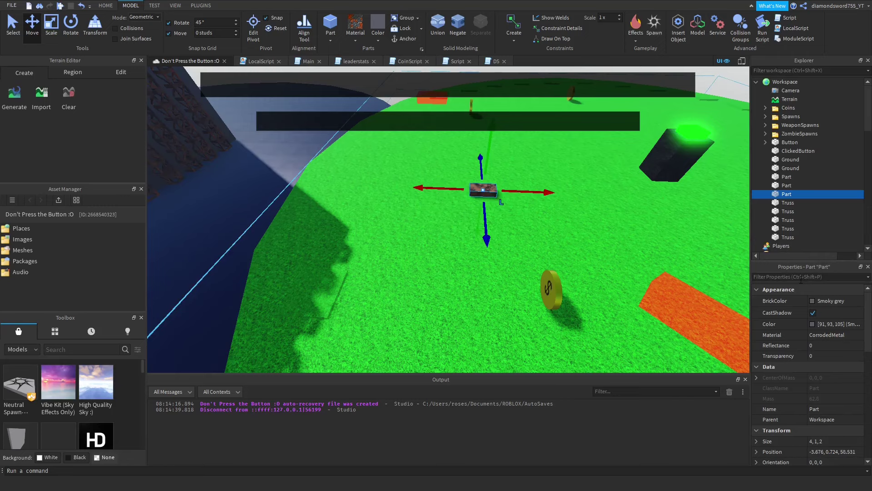
pyautogui.moveTo(546, 245); pyautogui.dragTo(545, 218, button='right')
pyautogui.press('s')
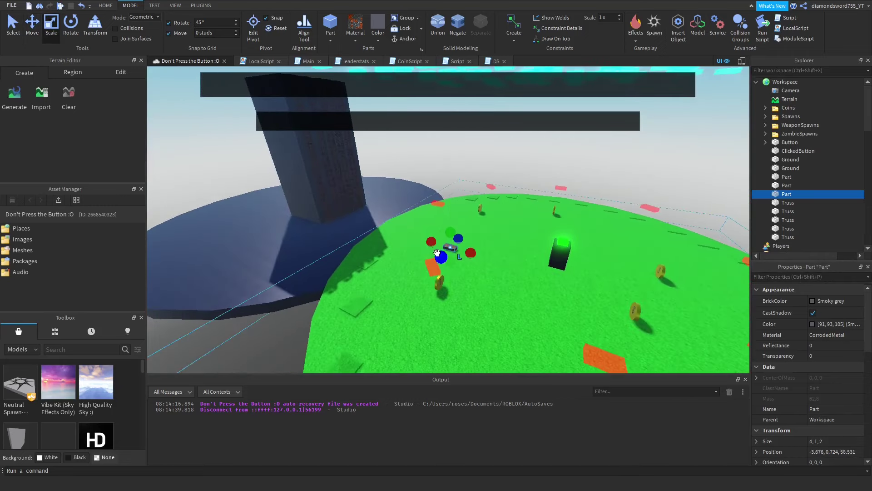
pyautogui.press('s')
pyautogui.moveTo(439, 254); pyautogui.dragTo(329, 345)
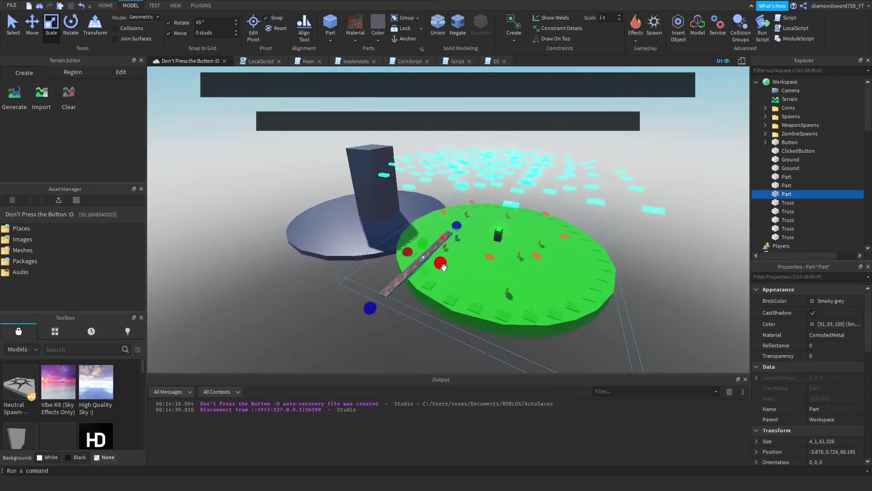
pyautogui.moveTo(443, 266); pyautogui.dragTo(650, 303)
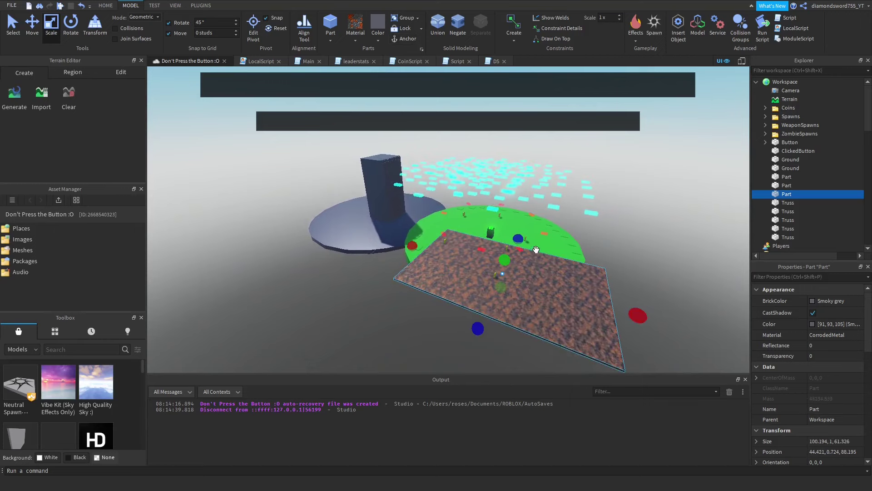
# Step: Extend the slab on all sides past both islands, to about 349 by 317 studs
pyautogui.moveTo(518, 239); pyautogui.dragTo(550, 170)
pyautogui.press('s')
pyautogui.moveTo(473, 316); pyautogui.dragTo(444, 364)
pyautogui.moveTo(606, 229); pyautogui.dragTo(617, 234)
pyautogui.moveTo(483, 337); pyautogui.dragTo(423, 260)
pyautogui.moveTo(458, 207); pyautogui.dragTo(412, 200)
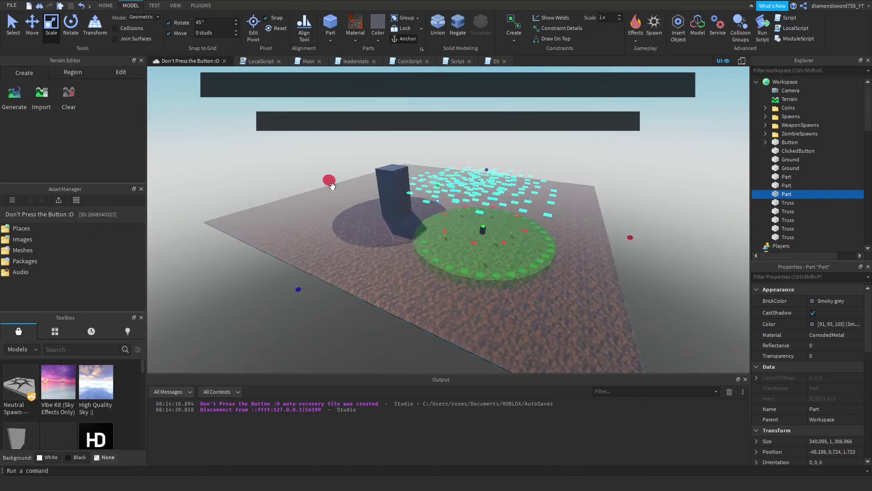
pyautogui.scroll(-2, 398, 324)
pyautogui.moveTo(319, 287); pyautogui.dragTo(306, 293)
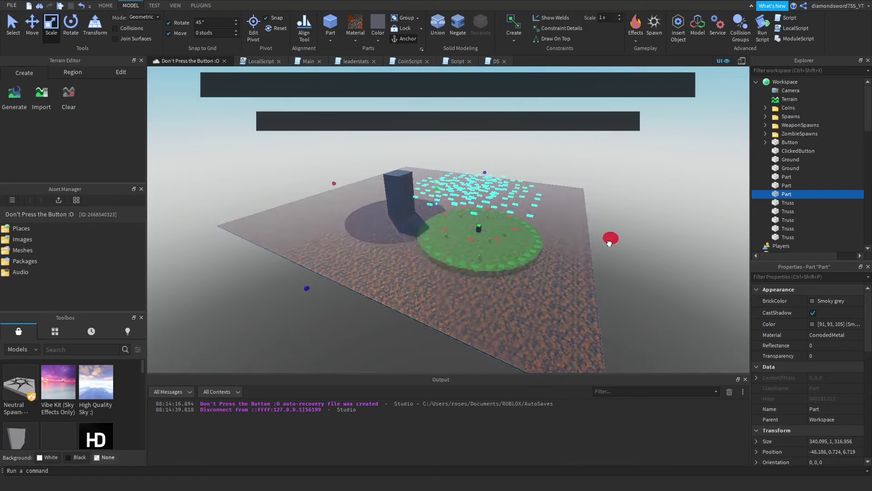
pyautogui.moveTo(609, 243); pyautogui.dragTo(620, 245)
# Step: Colour the large slab Bright orange and check its surface texture up close
pyautogui.press('w')
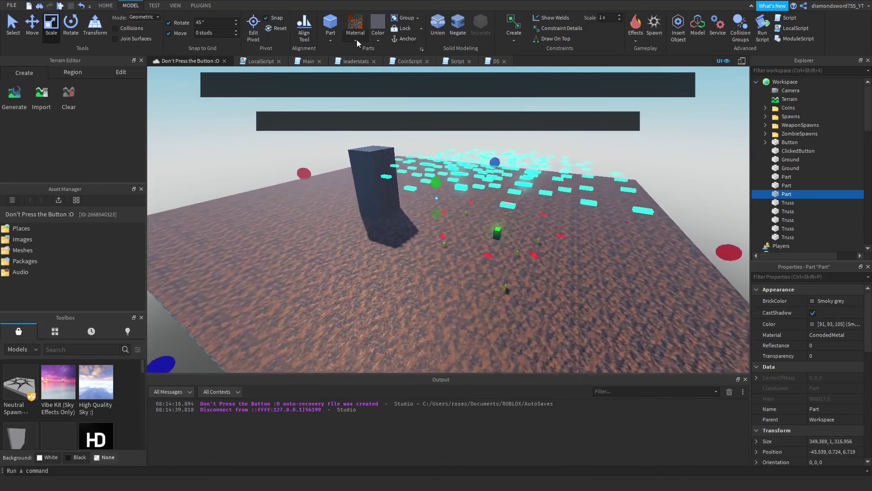
pyautogui.click(377, 37)
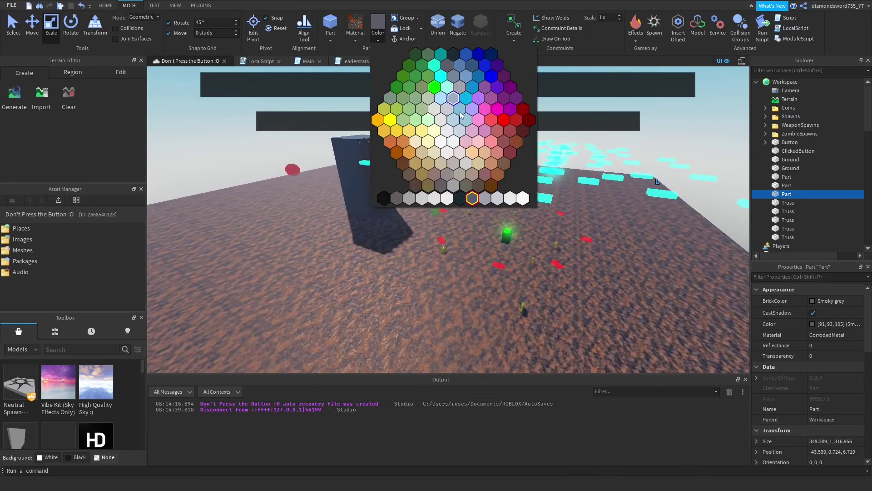
pyautogui.click(403, 141)
pyautogui.scroll(10, 463, 185)
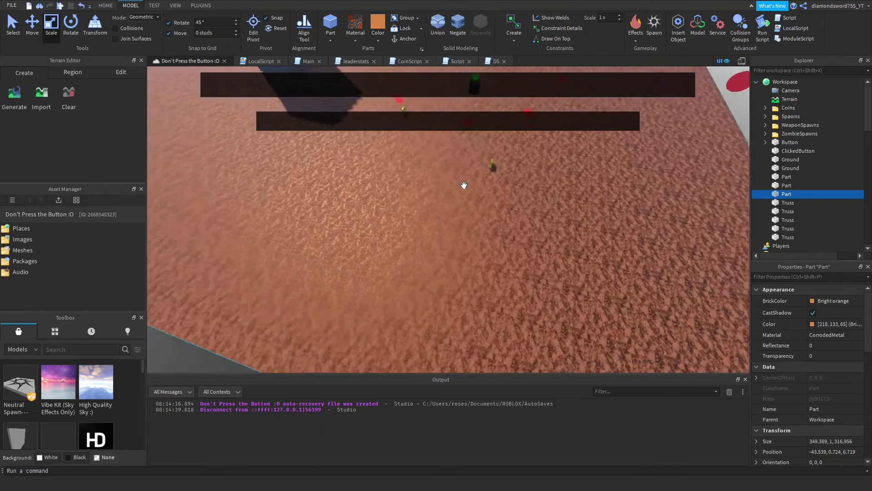
pyautogui.scroll(-5, 464, 185)
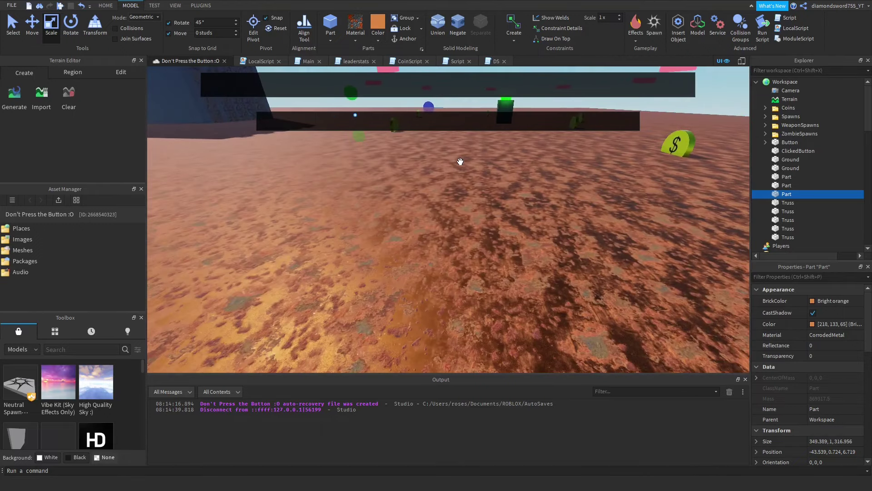
pyautogui.scroll(8, 458, 160)
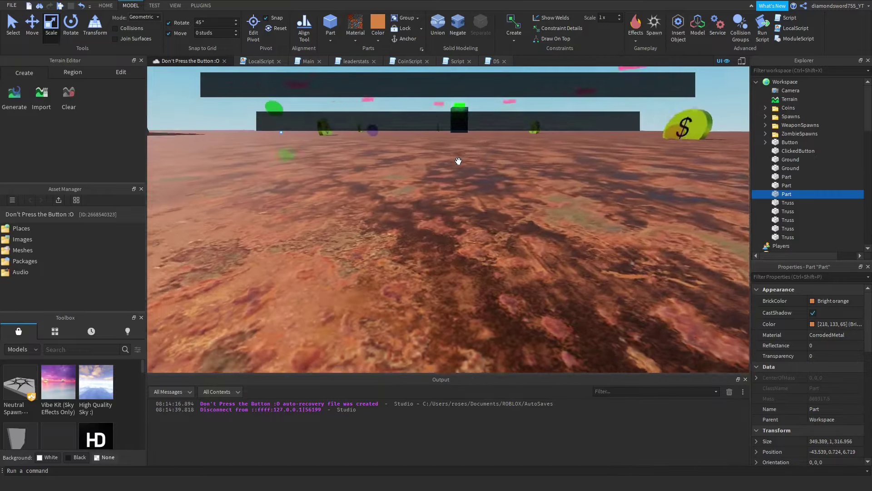
pyautogui.scroll(-10, 459, 161)
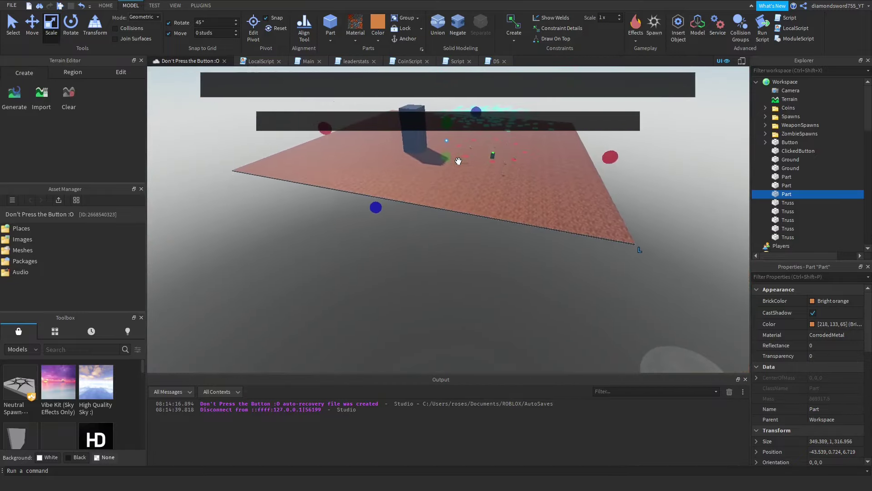
# Step: Pull in the slab's edge on the tower side, reducing its X size to about 304 studs
pyautogui.moveTo(335, 131); pyautogui.dragTo(362, 136)
pyautogui.scroll(5, 359, 133)
pyautogui.moveTo(359, 132); pyautogui.dragTo(372, 121, button='right')
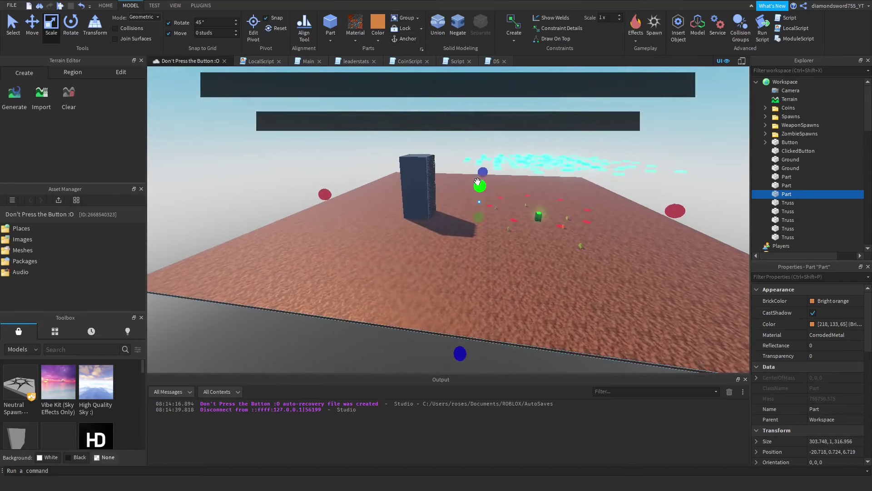
# Step: Raise the slab's top face to near the tower's top, making it about 42.6 studs thick
pyautogui.moveTo(477, 182); pyautogui.dragTo(483, 140)
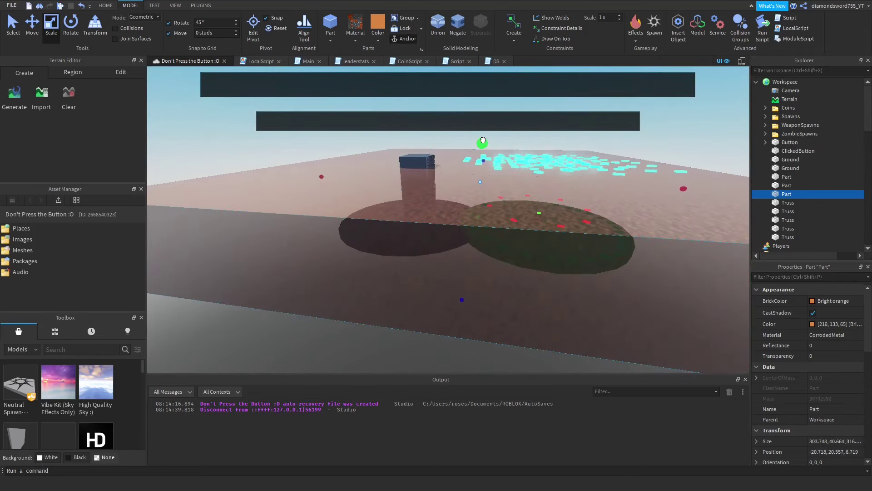
pyautogui.moveTo(483, 139); pyautogui.dragTo(484, 138, button='right')
pyautogui.press('w')
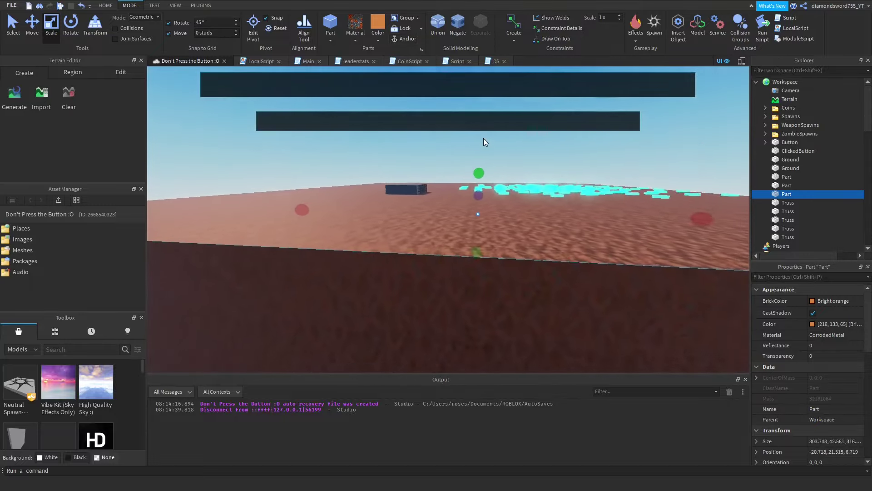
pyautogui.press('w')
pyautogui.press('a')
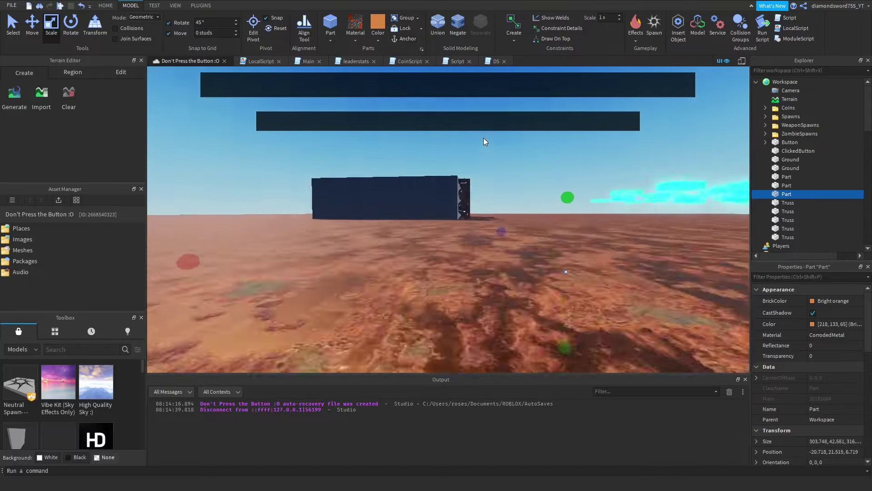
pyautogui.scroll(-3, 483, 138)
pyautogui.press('s')
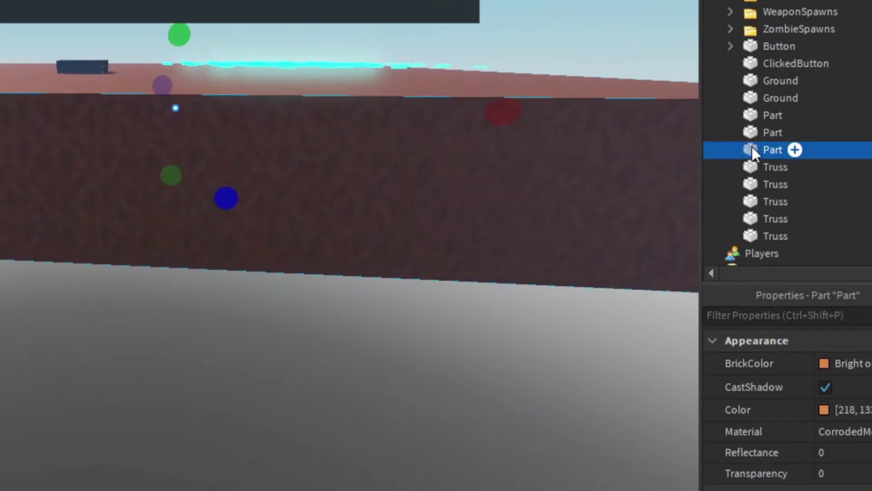
# Step: Rename the orange slab LavaEndingPoint
pyautogui.rightClick(773, 194)
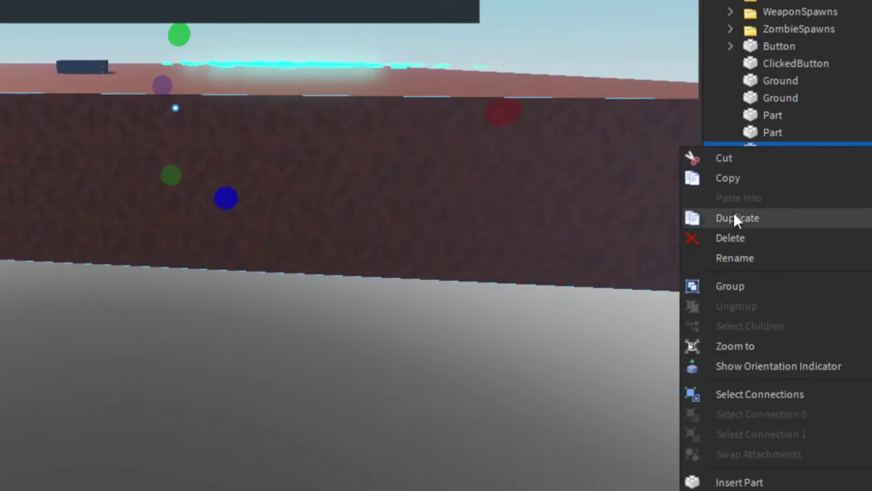
pyautogui.click(766, 248)
pyautogui.write('Lava')
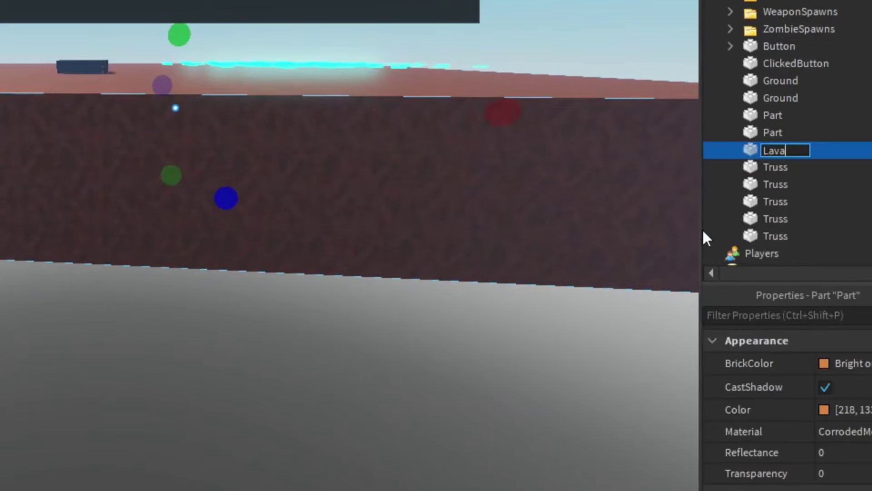
pyautogui.write('EndingPoint')
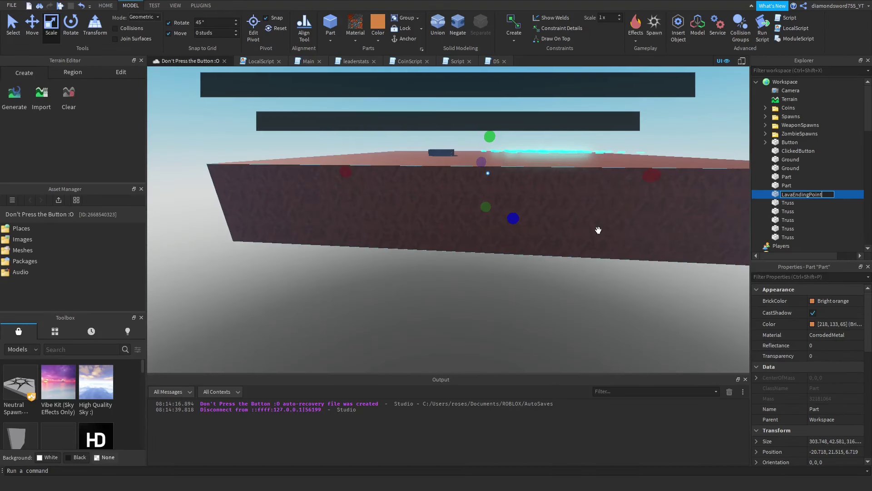
# Step: Duplicate LavaEndingPoint and lower the copy directly beneath the original, to a Y position of about -21.1
pyautogui.moveTo(598, 229); pyautogui.dragTo(473, 169, button='right')
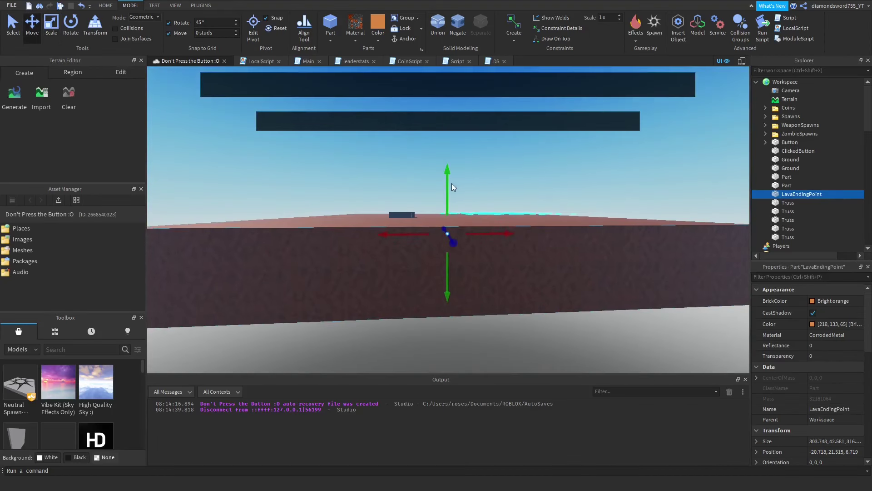
pyautogui.moveTo(448, 185); pyautogui.dragTo(453, 215)
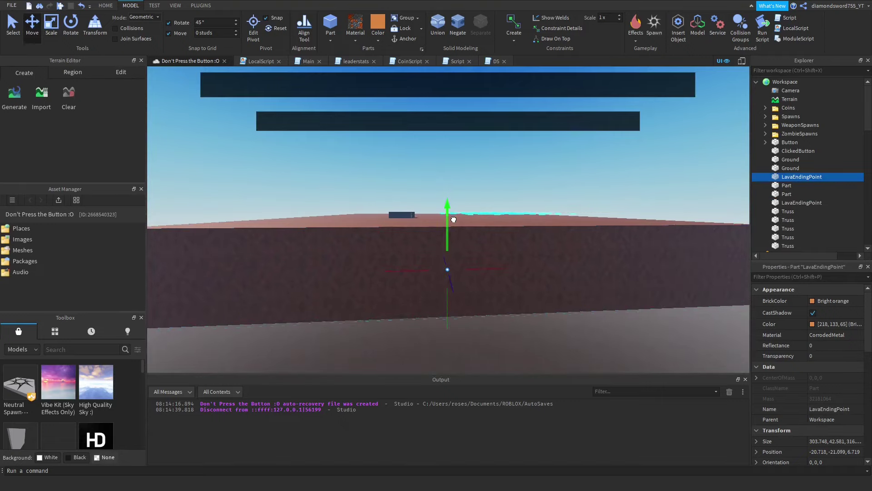
pyautogui.moveTo(455, 219); pyautogui.dragTo(431, 255, button='right')
pyautogui.scroll(-6, 431, 254)
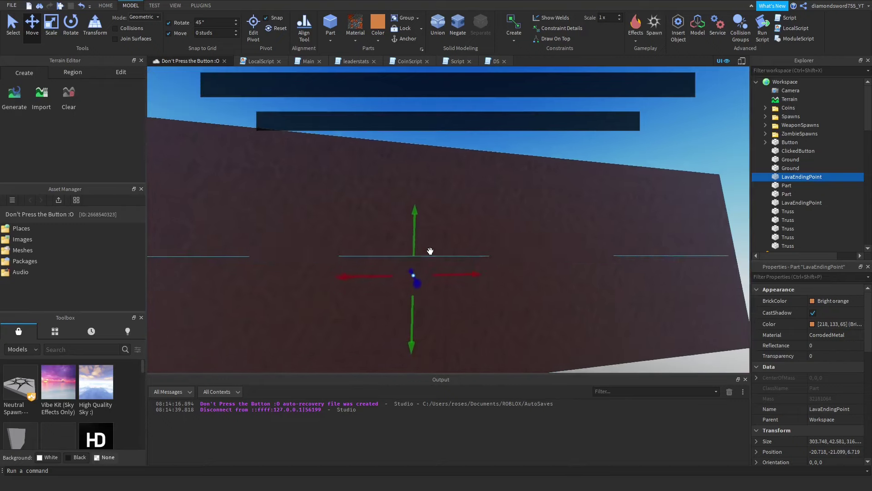
pyautogui.scroll(-3, 454, 272)
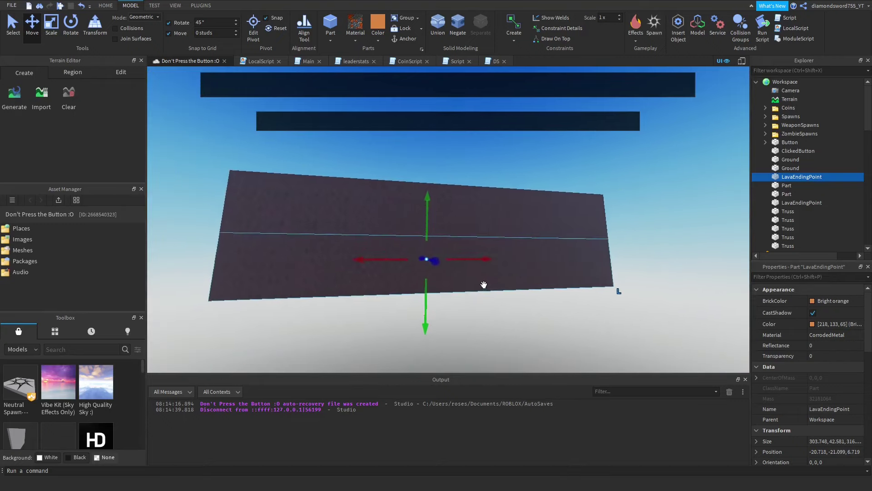
pyautogui.scroll(5, 483, 284)
pyautogui.press('a')
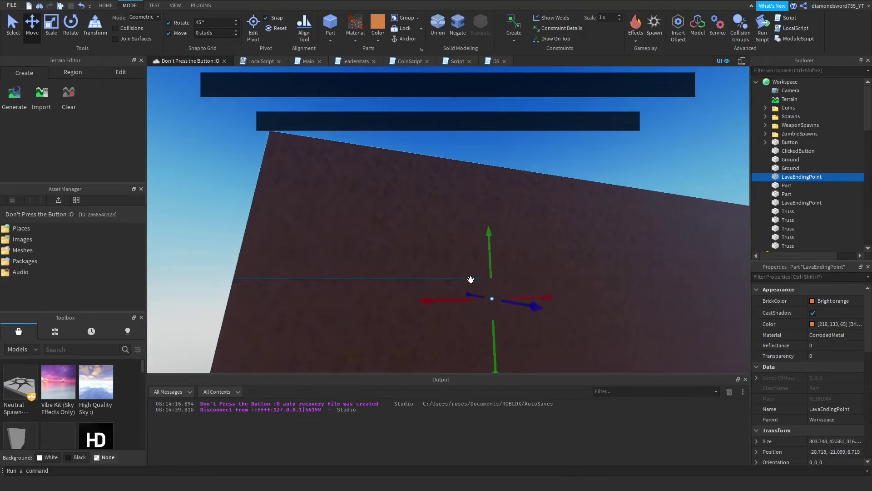
pyautogui.moveTo(414, 295); pyautogui.dragTo(580, 275, button='right')
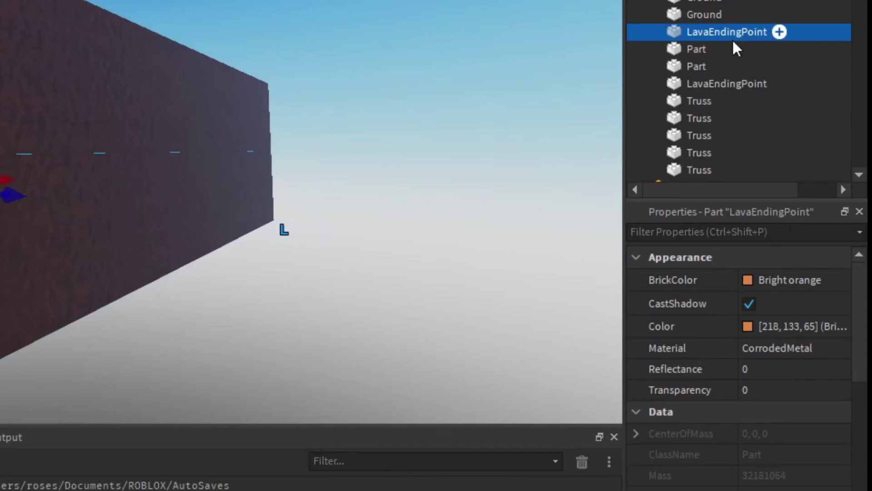
# Step: Rename the lowered copy of the slab LavaStartingPoint
pyautogui.rightClick(733, 39)
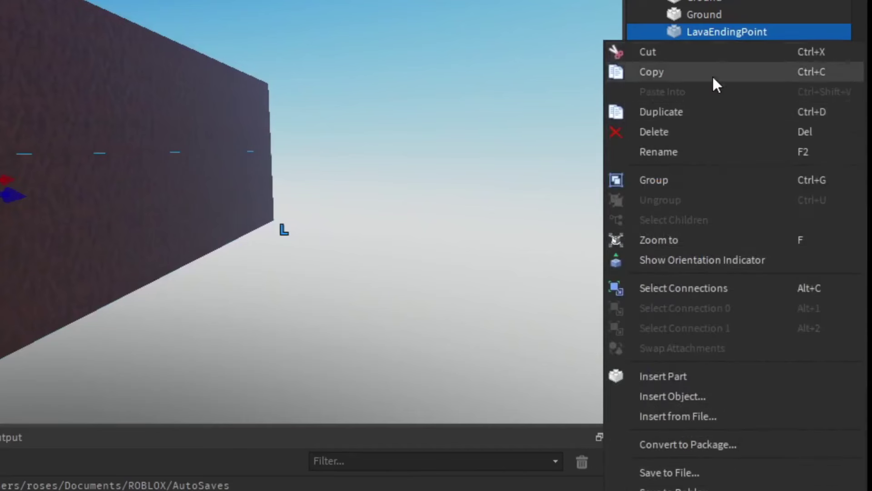
pyautogui.click(697, 150)
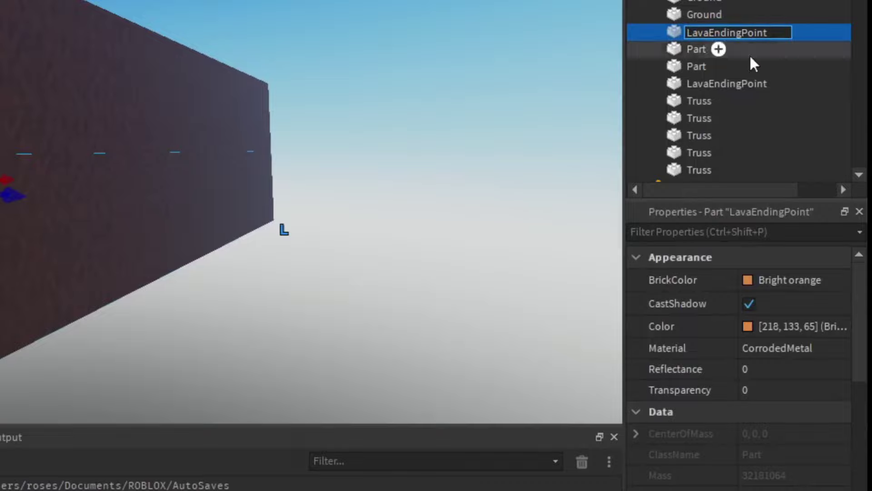
pyautogui.press('BackSpace')
pyautogui.press('BackSpace')
pyautogui.press('BackSpace')
pyautogui.press('BackSpace')
pyautogui.press('BackSpace')
pyautogui.press('BackSpace')
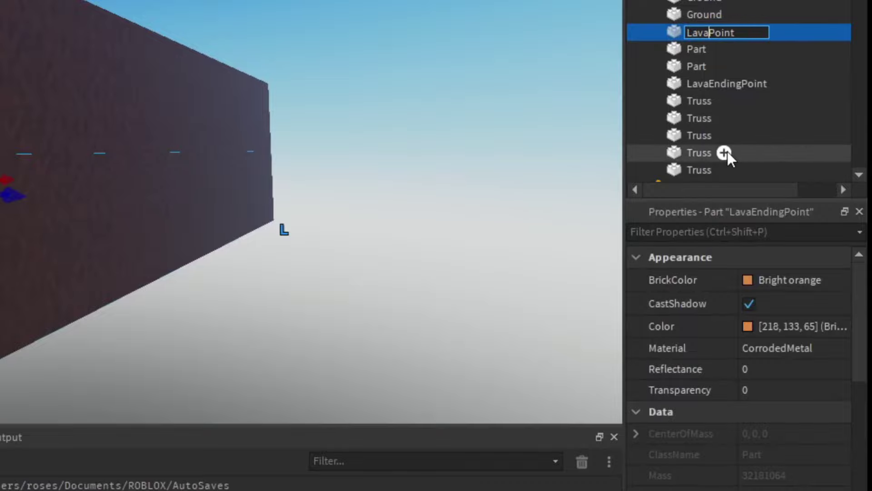
pyautogui.write('Starting')
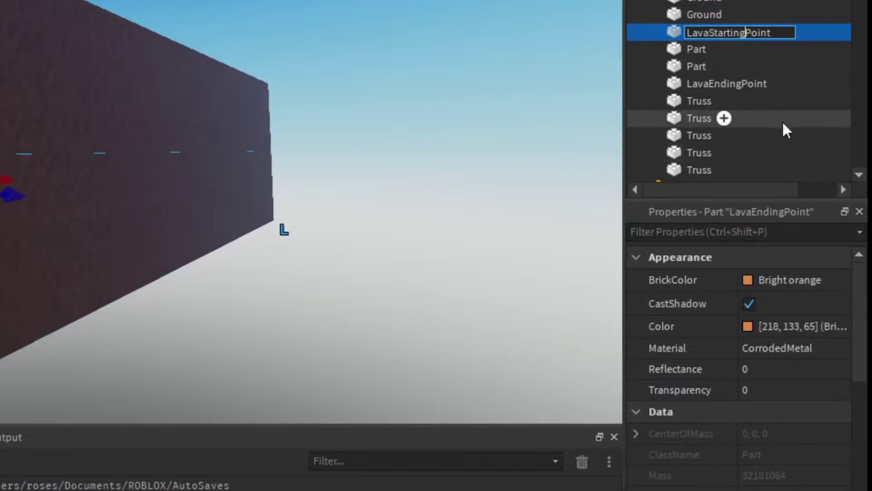
# Step: Set the transparency of both LavaStartingPoint and LavaEndingPoint to 1
pyautogui.moveTo(340, 166); pyautogui.dragTo(361, 154, button='right')
pyautogui.keyDown('ctrl'); pyautogui.click(772, 83); pyautogui.keyUp('ctrl')
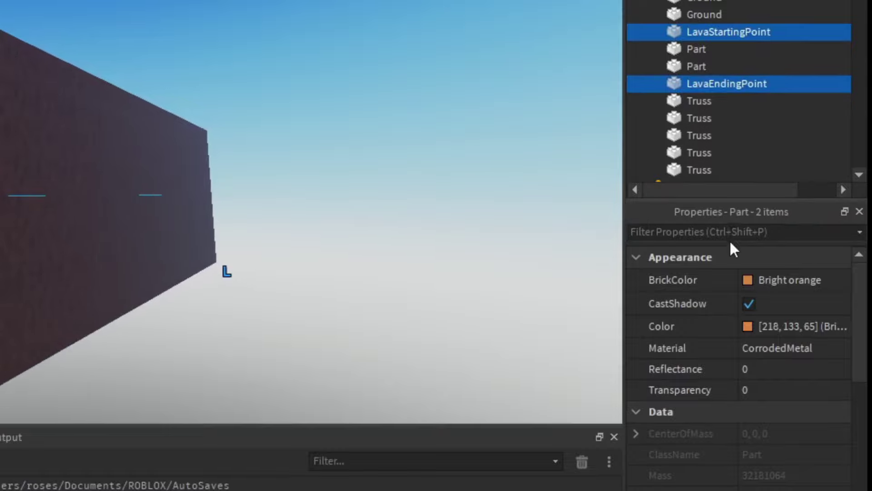
pyautogui.write('tr')
pyautogui.click(768, 279)
pyautogui.write('1')
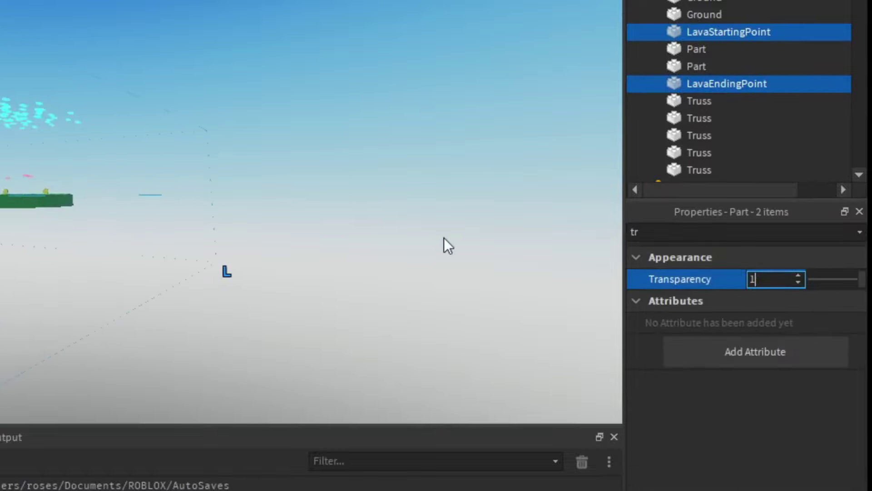
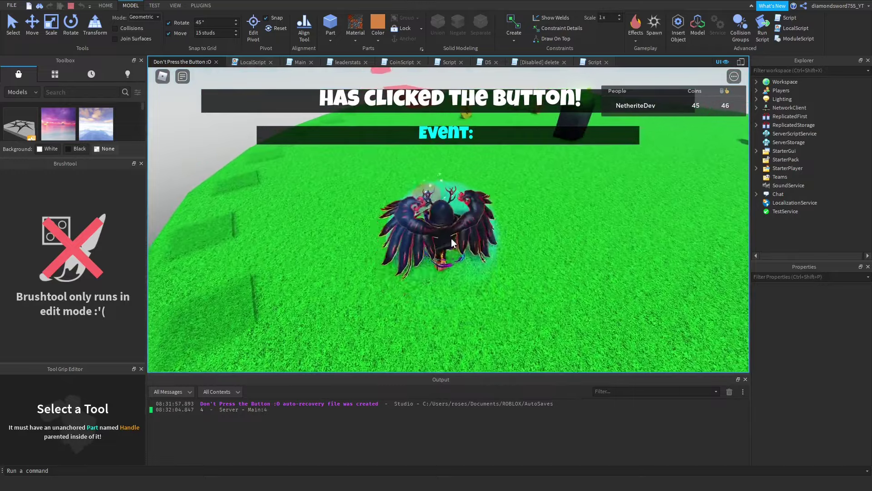
# Step: Run the character around the green island in the playtest to collect coins
pyautogui.press('w')
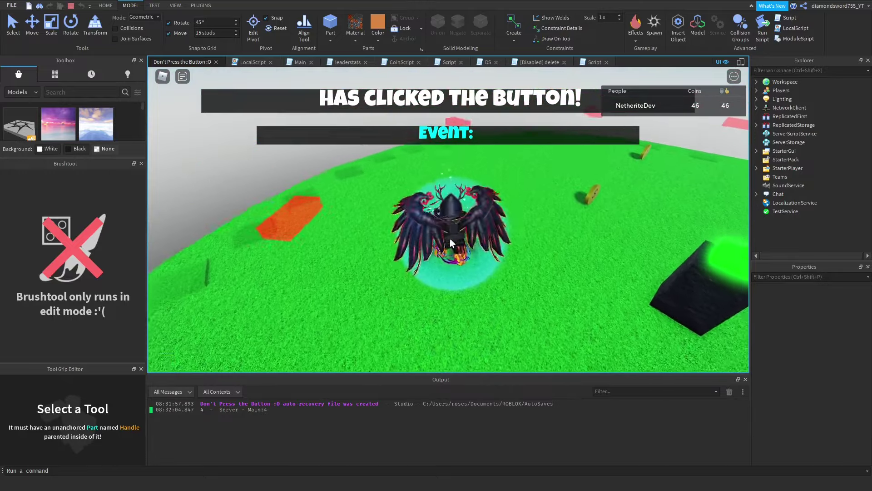
pyautogui.press('a')
pyautogui.press('w')
pyautogui.press('d')
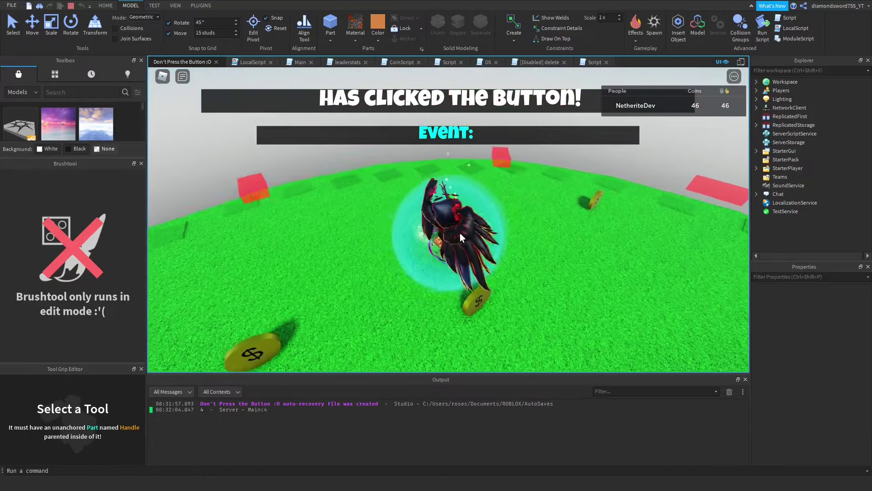
pyautogui.moveTo(460, 232); pyautogui.dragTo(411, 261, button='right')
pyautogui.scroll(-3, 396, 264)
pyautogui.press('w')
pyautogui.scroll(-3, 396, 265)
pyautogui.scroll(4, 410, 261)
pyautogui.press('a')
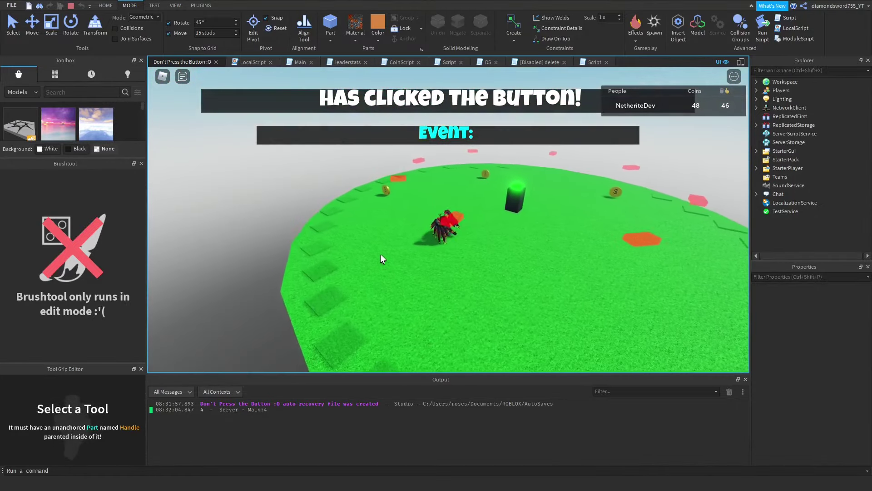
pyautogui.press('w')
pyautogui.press('a')
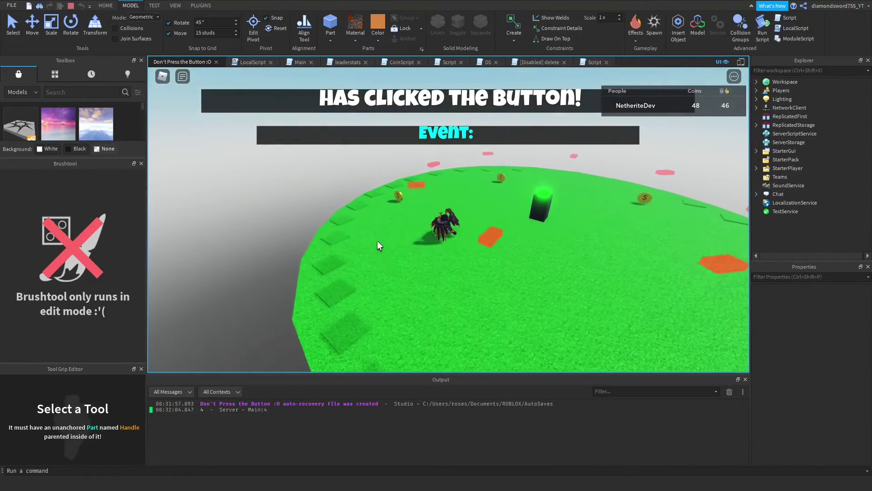
pyautogui.scroll(4, 377, 243)
pyautogui.scroll(-2, 375, 245)
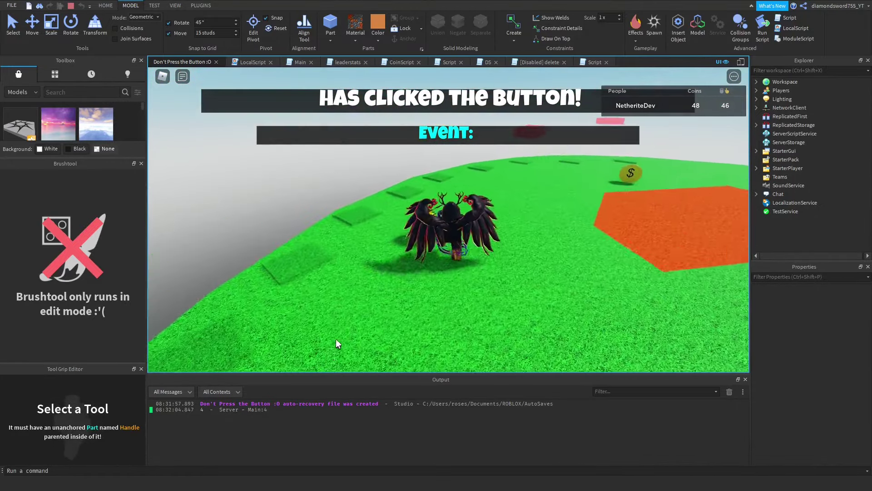
pyautogui.press('w')
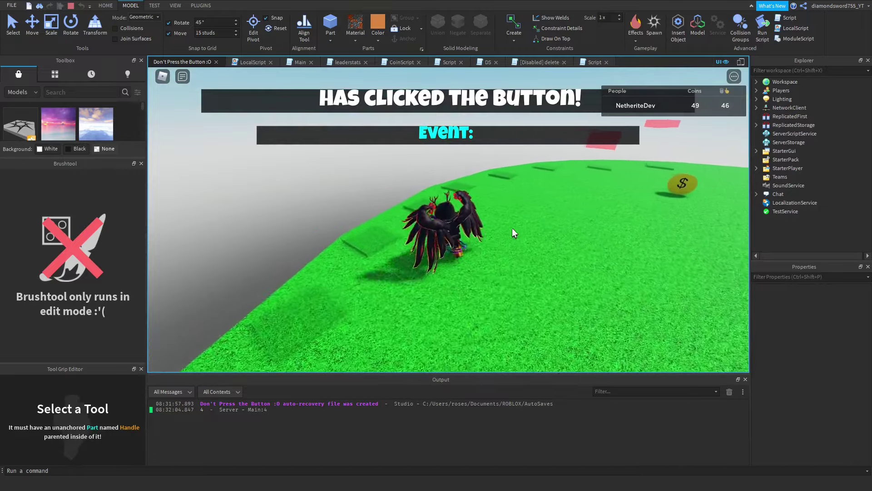
pyautogui.scroll(3, 628, 194)
pyautogui.scroll(-5, 630, 192)
pyautogui.press('d')
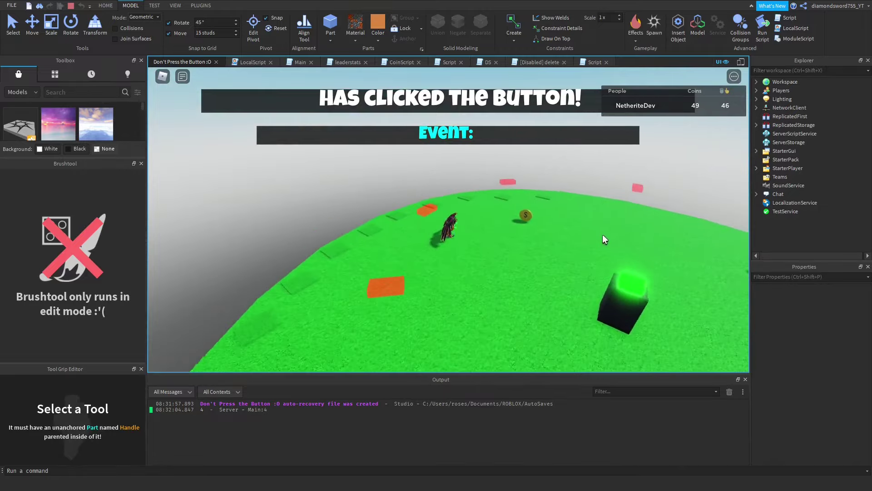
pyautogui.press('w')
pyautogui.scroll(3, 602, 229)
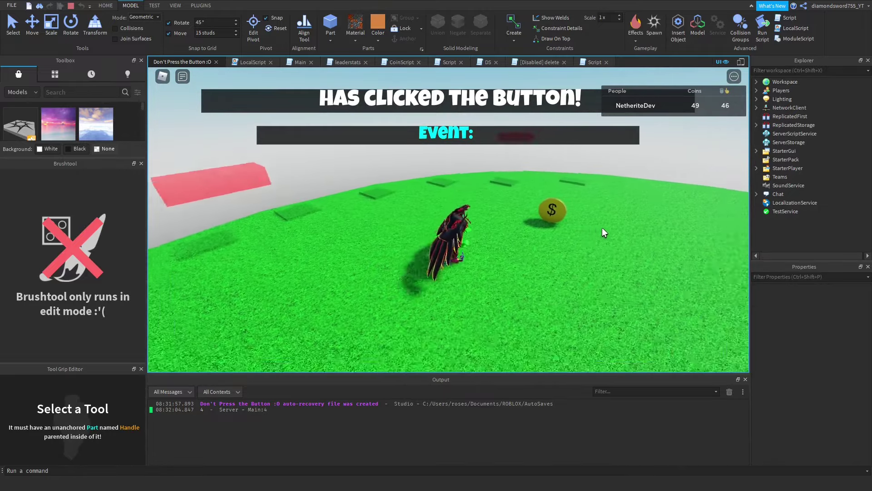
pyautogui.scroll(-4, 600, 230)
pyautogui.press('space')
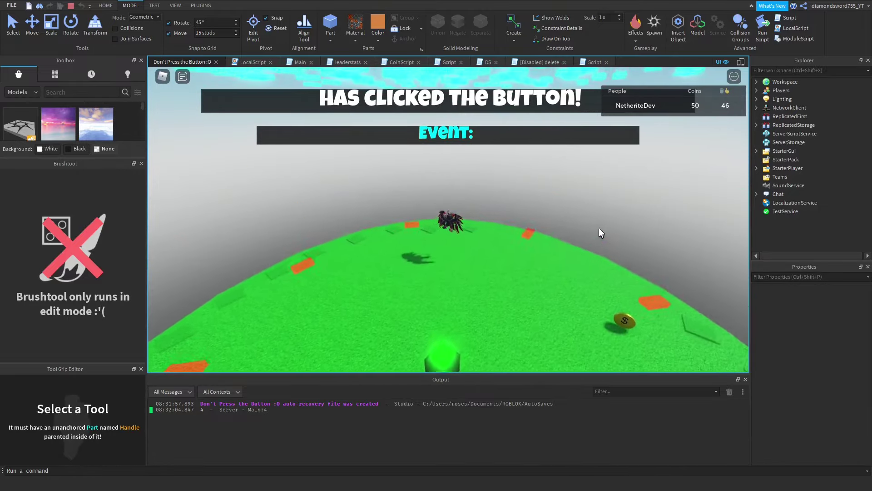
# Step: Trigger a new random event with the button on the island and view the arena from above in the playtest
pyautogui.moveTo(598, 227); pyautogui.dragTo(613, 217, button='right')
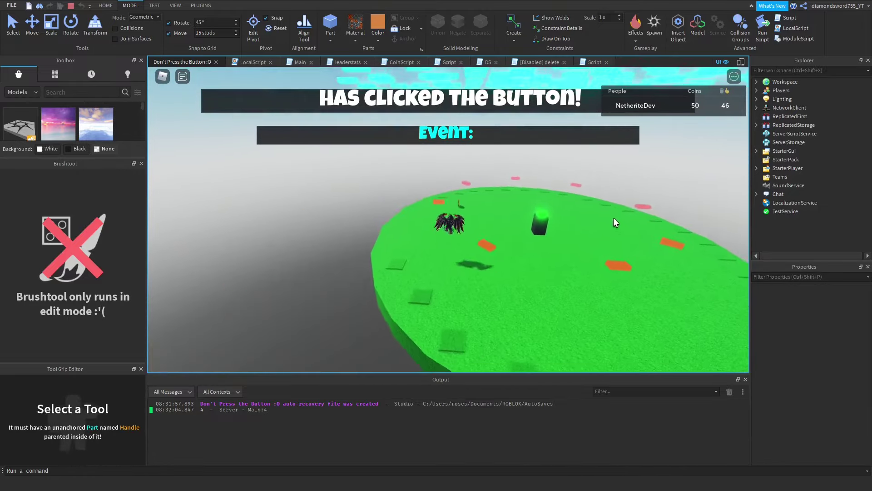
pyautogui.click(519, 223)
pyautogui.moveTo(519, 223); pyautogui.dragTo(533, 227, button='right')
pyautogui.scroll(-5, 533, 228)
pyautogui.press('w')
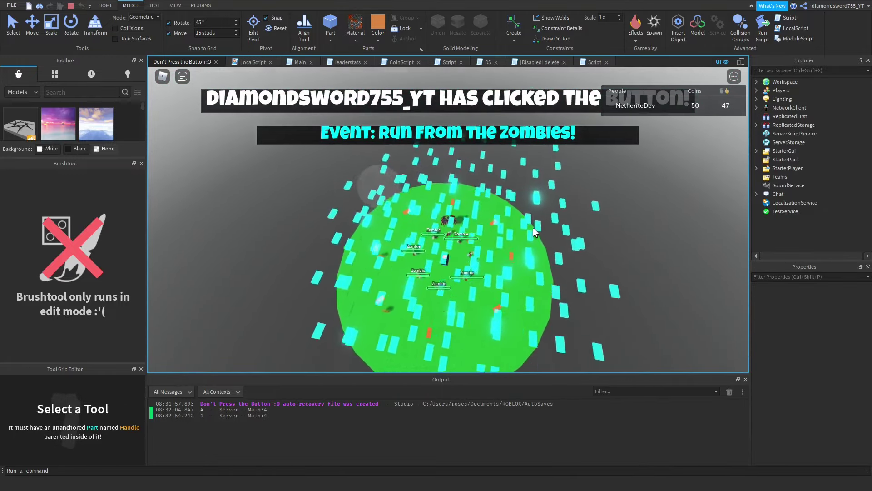
pyautogui.scroll(5, 533, 227)
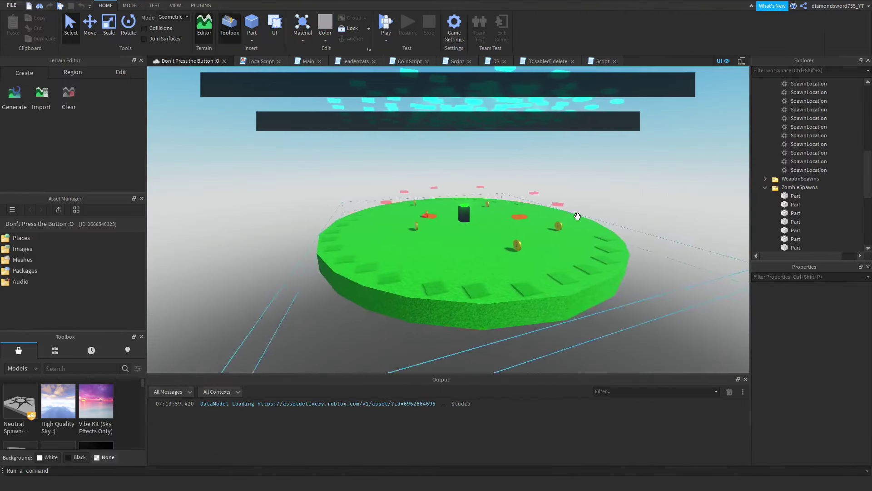
pyautogui.scroll(3, 615, 195)
pyautogui.press('w')
pyautogui.press('a')
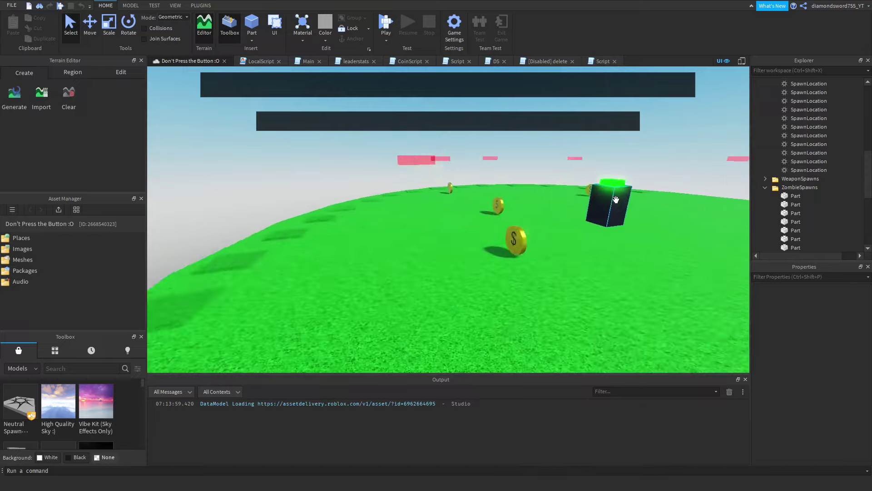
pyautogui.press('d')
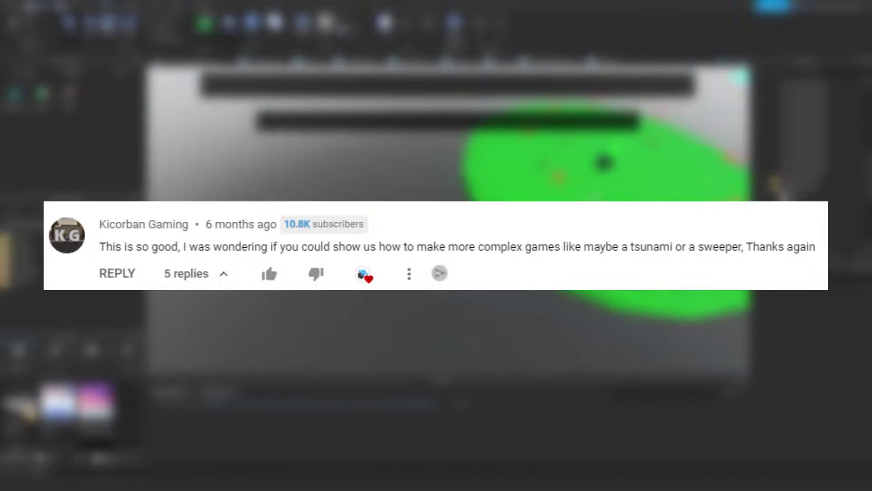
pyautogui.moveTo(593, 197); pyautogui.dragTo(618, 188, button='right')
pyautogui.press('w')
pyautogui.moveTo(534, 212); pyautogui.dragTo(533, 213, button='right')
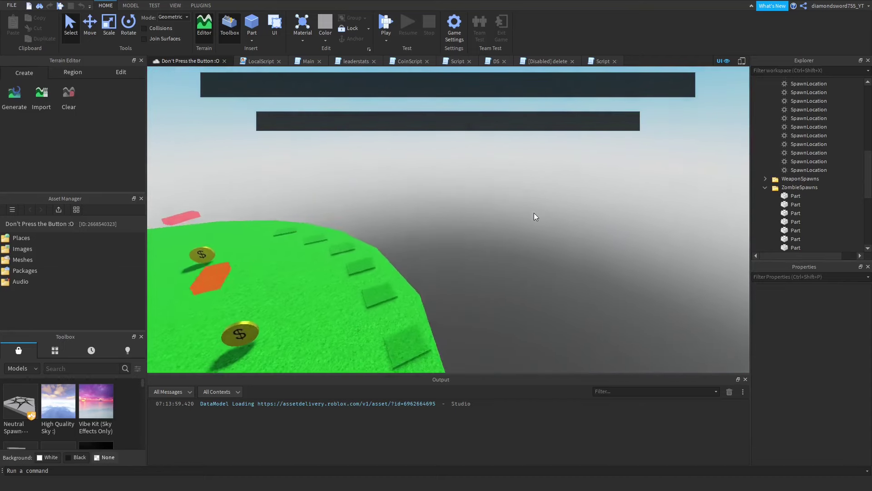
pyautogui.scroll(-4, 533, 213)
pyautogui.scroll(-5, 533, 212)
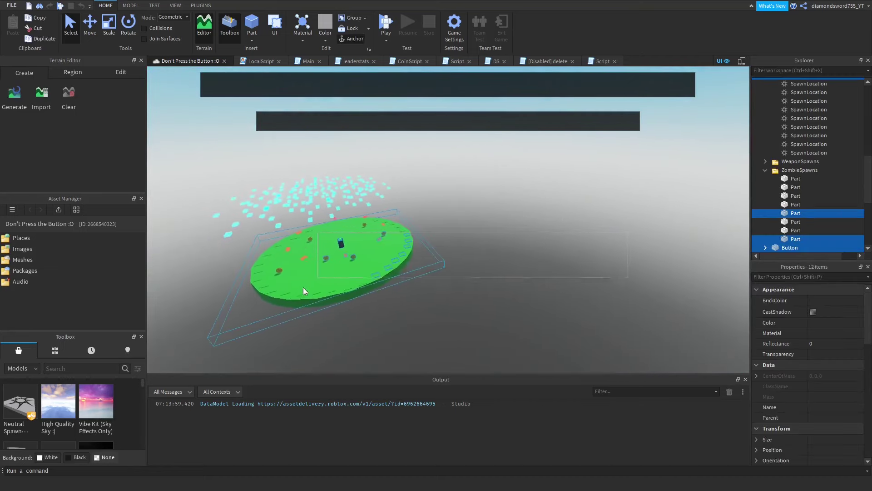
pyautogui.moveTo(222, 288); pyautogui.dragTo(170, 301)
pyautogui.click(479, 270)
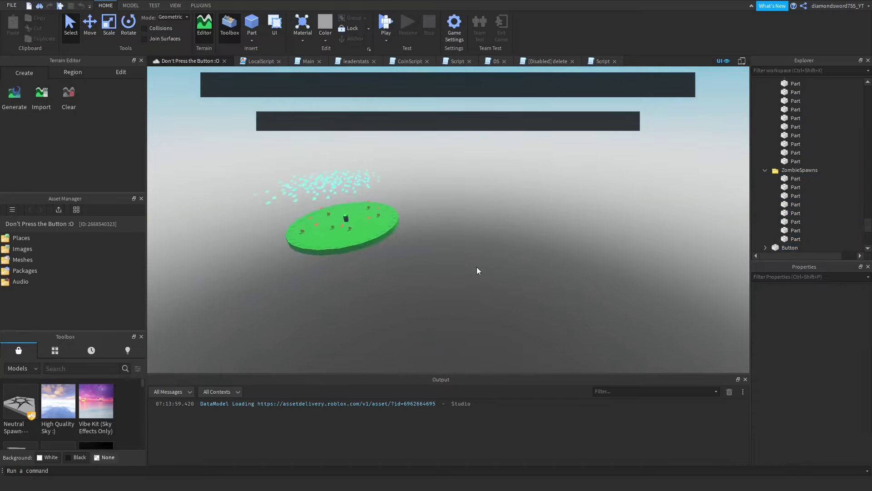
pyautogui.moveTo(476, 266); pyautogui.dragTo(496, 257, button='middle')
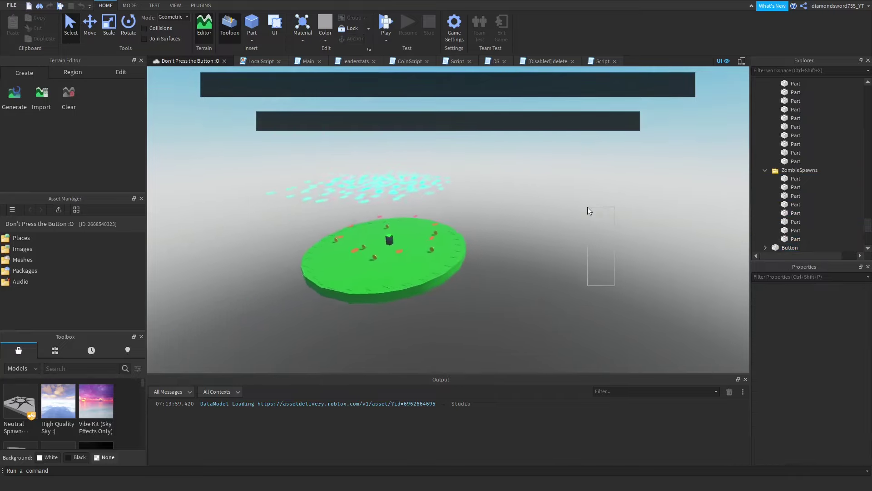
pyautogui.moveTo(587, 206); pyautogui.dragTo(458, 186)
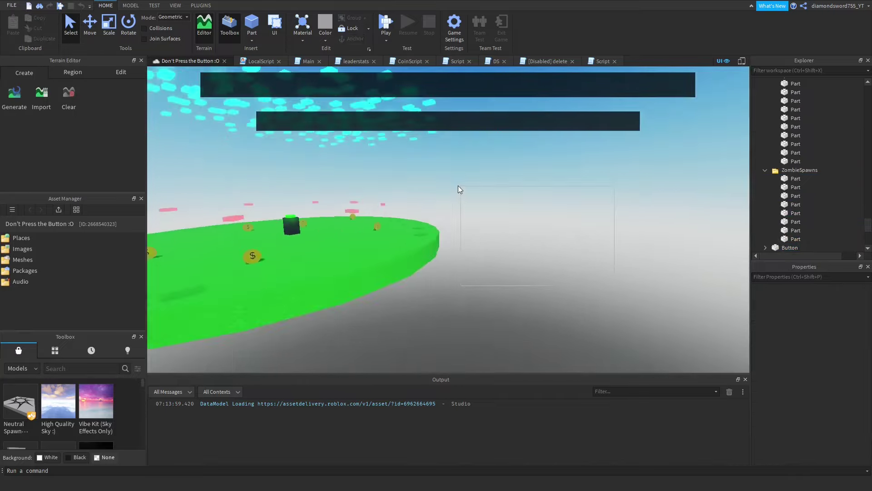
pyautogui.moveTo(458, 185); pyautogui.dragTo(458, 186, button='right')
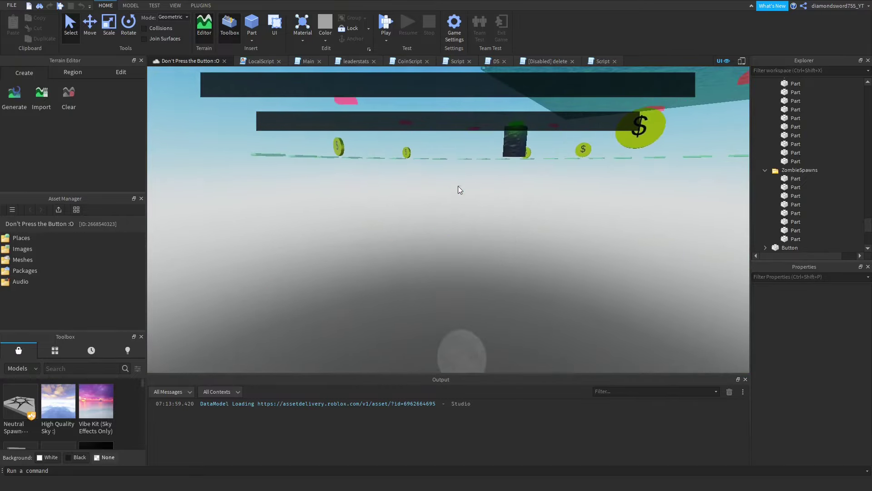
pyautogui.press('s')
pyautogui.press('e')
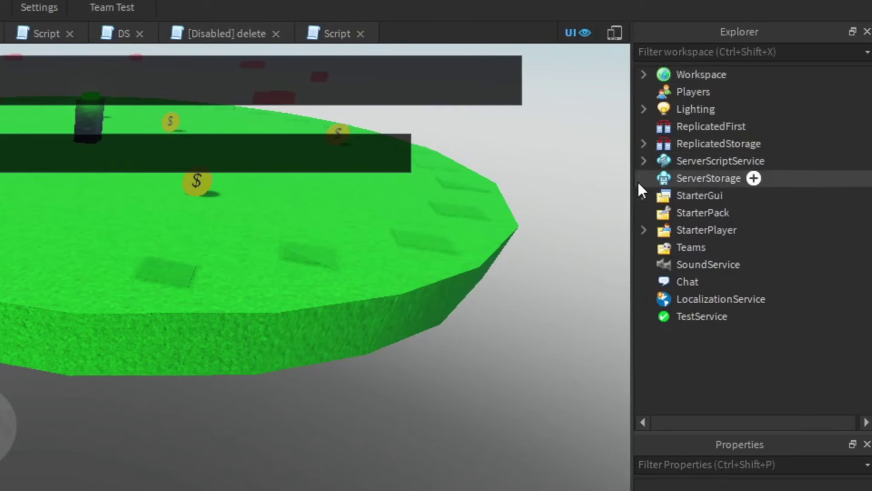
# Step: Look through the Obby folder in ServerStorage and paste the copied Lava part into the Workspace
pyautogui.click(643, 178)
pyautogui.click(661, 213)
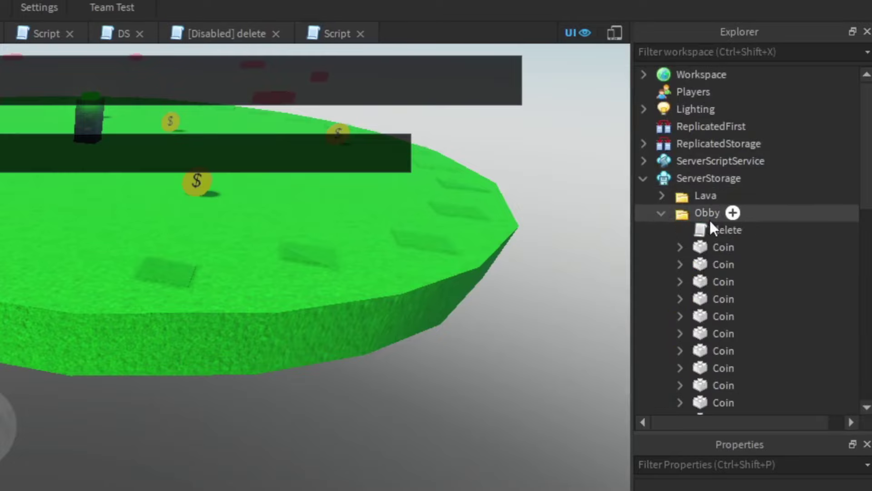
pyautogui.scroll(-8, 720, 258)
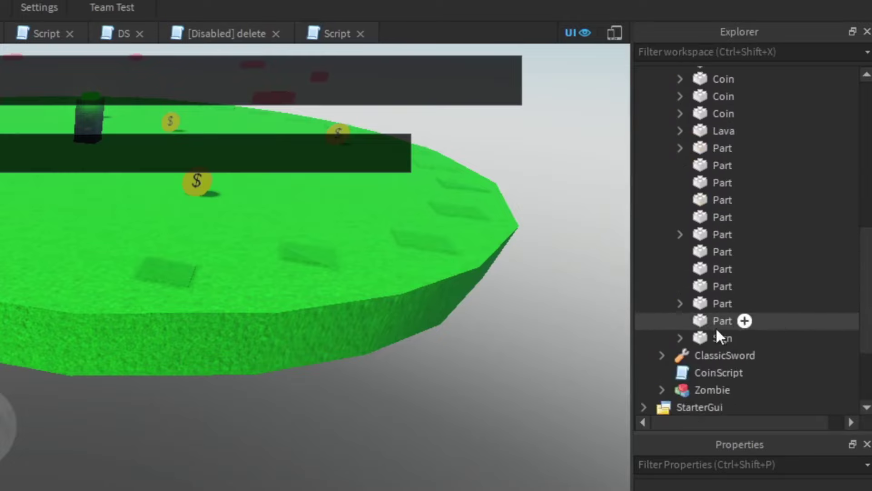
pyautogui.scroll(10, 754, 227)
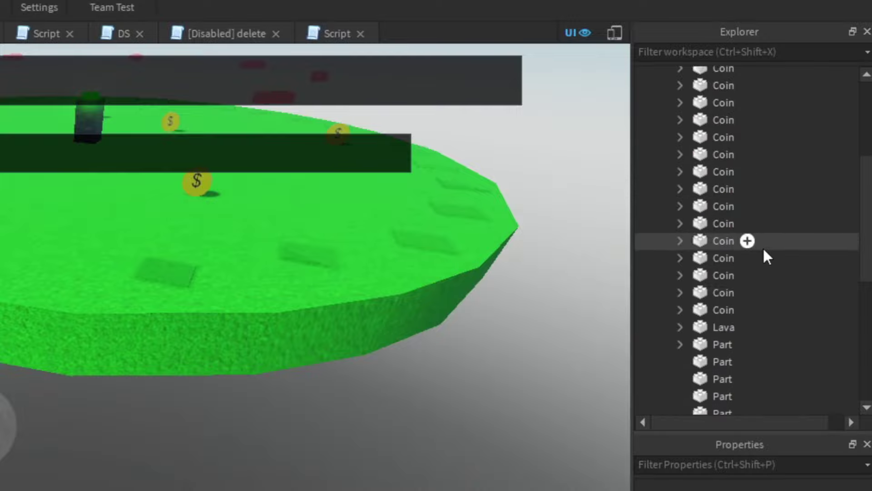
pyautogui.click(661, 214)
pyautogui.rightClick(697, 81)
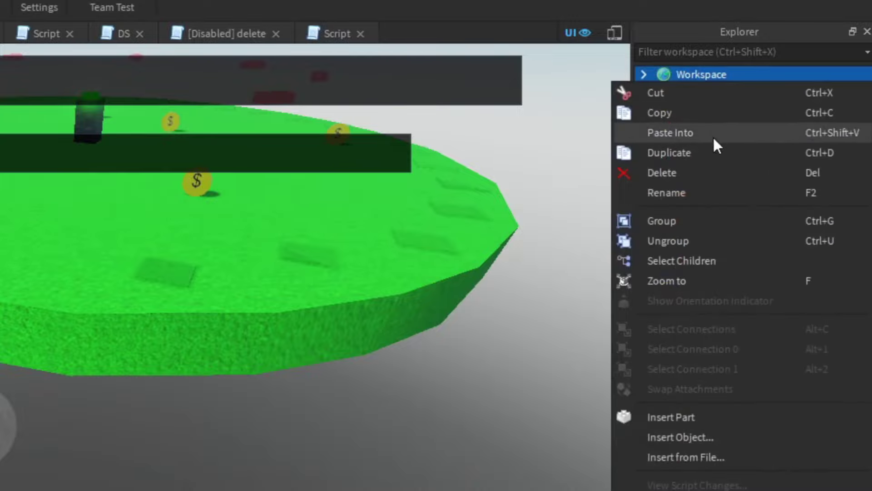
pyautogui.click(713, 135)
pyautogui.scroll(-1, 704, 241)
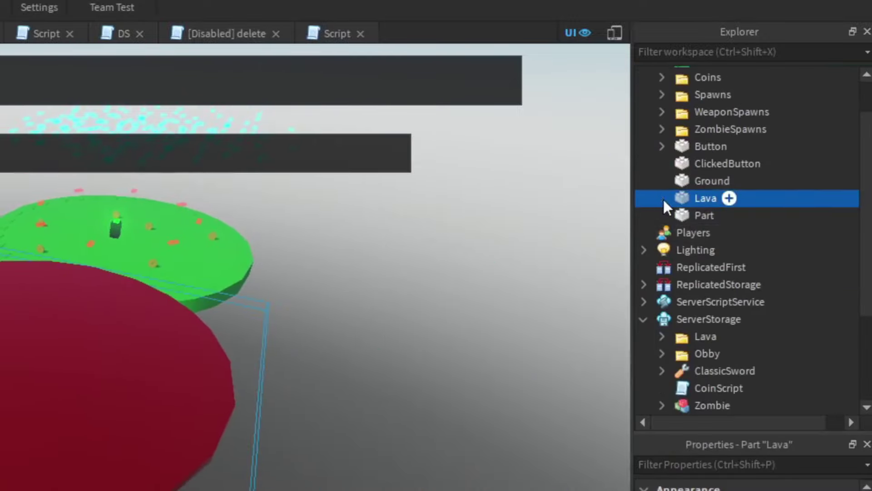
# Step: Rename the pasted Lava part in the Workspace as Ground
pyautogui.doubleClick(726, 195)
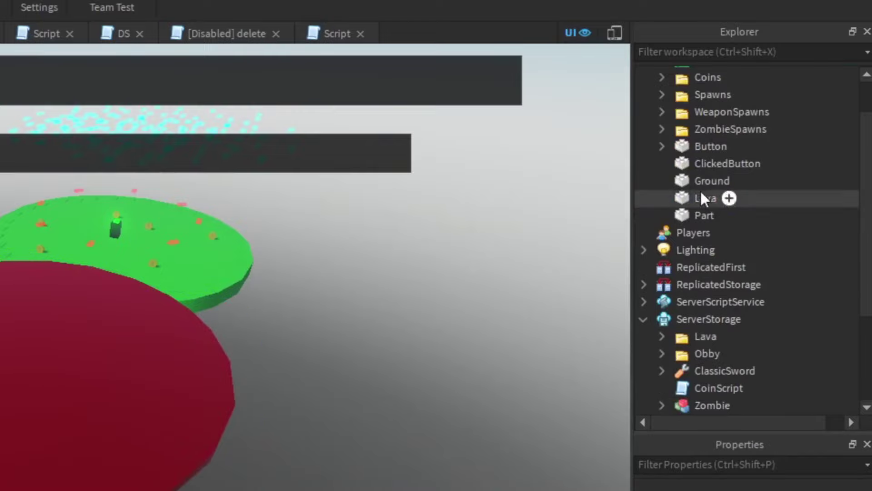
pyautogui.rightClick(700, 191)
pyautogui.click(666, 306)
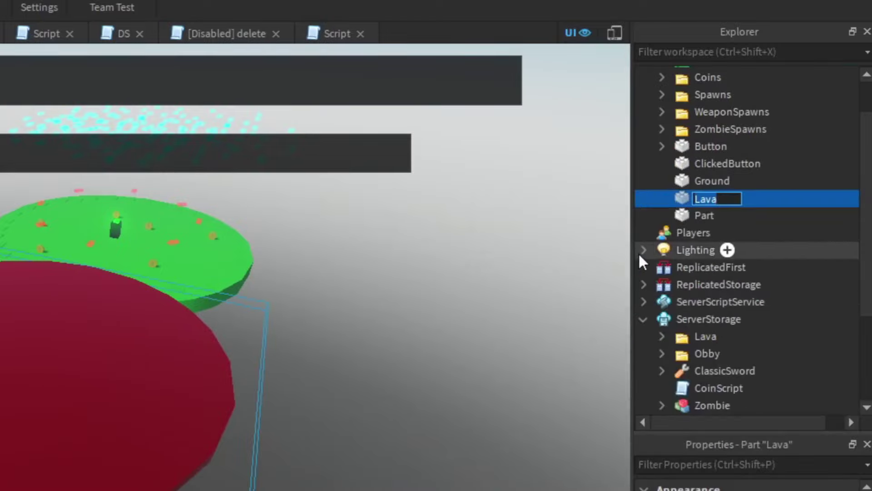
pyautogui.write('Ground')
pyautogui.press('Return')
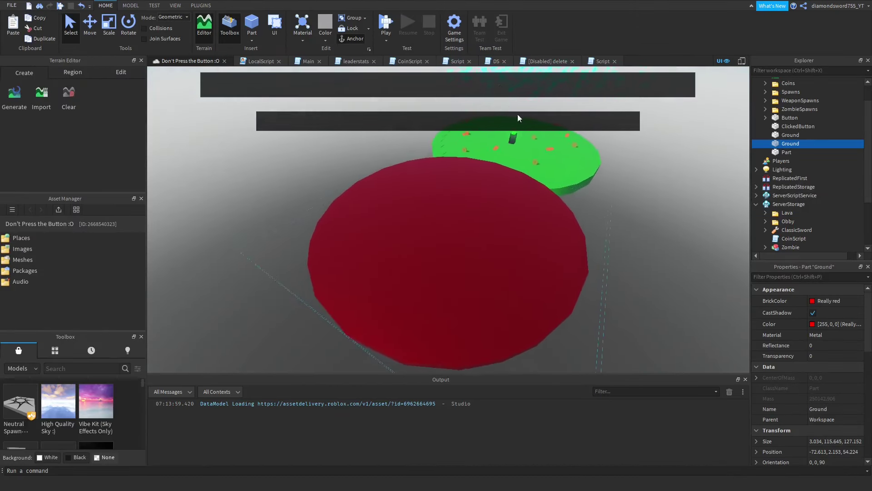
# Step: Lower the red Ground disc beside the green island to a Y position of about -2.7
pyautogui.press('w')
pyautogui.moveTo(578, 181); pyautogui.dragTo(579, 181, button='right')
pyautogui.press('s')
pyautogui.click(89, 25)
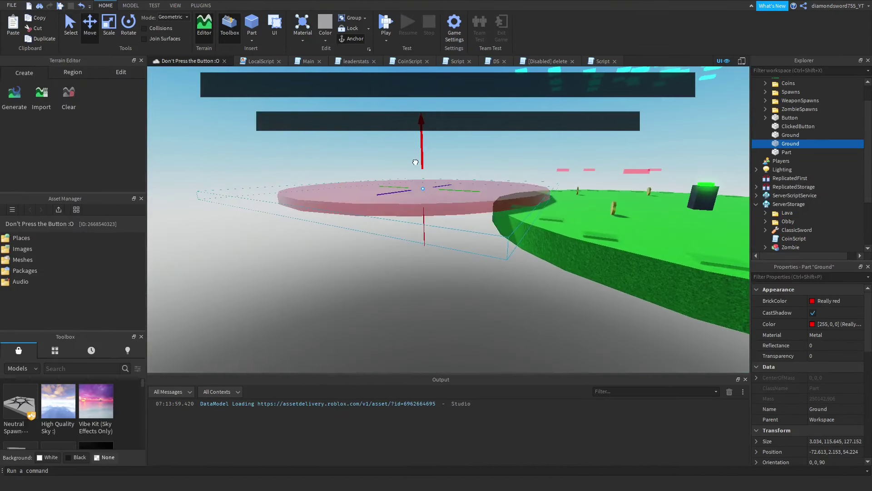
pyautogui.click(130, 5)
pyautogui.moveTo(386, 175); pyautogui.dragTo(386, 175, button='right')
pyautogui.moveTo(399, 176); pyautogui.dragTo(400, 187)
pyautogui.moveTo(385, 176); pyautogui.dragTo(386, 176, button='right')
pyautogui.press('s')
pyautogui.press('d')
pyautogui.press('a')
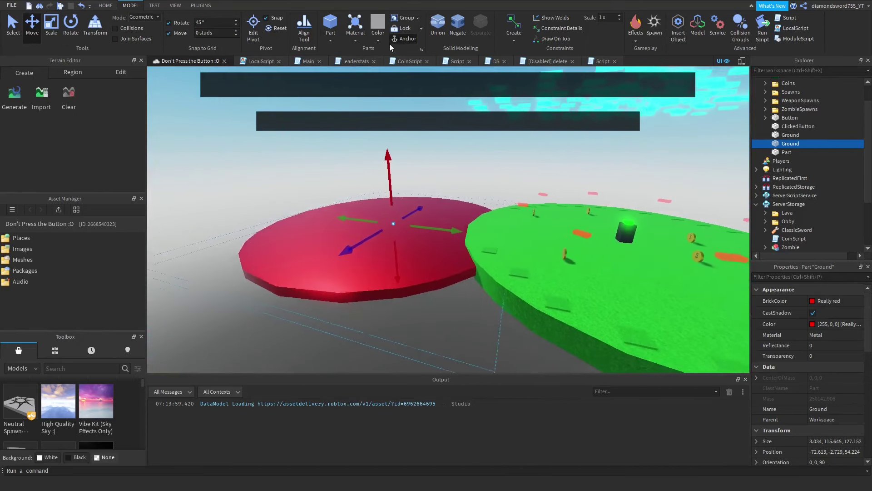
# Step: Recolor the red Ground disc Bright blue and give it the Metal material
pyautogui.click(380, 39)
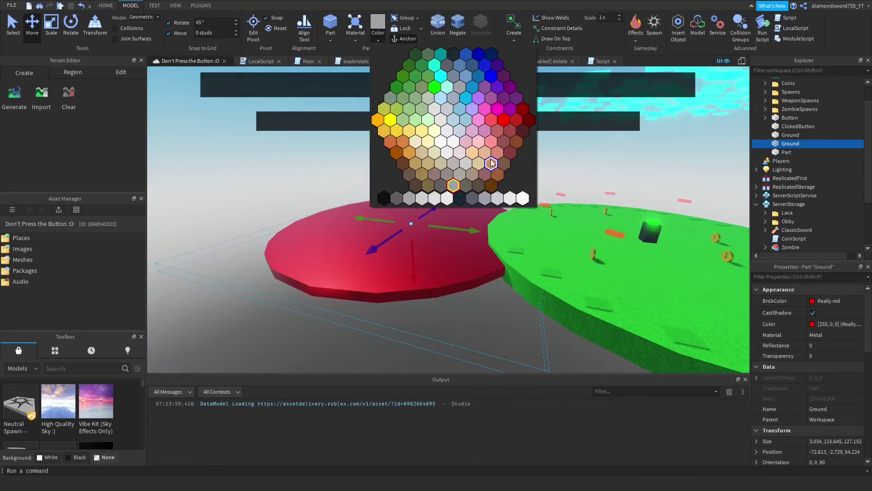
pyautogui.click(476, 78)
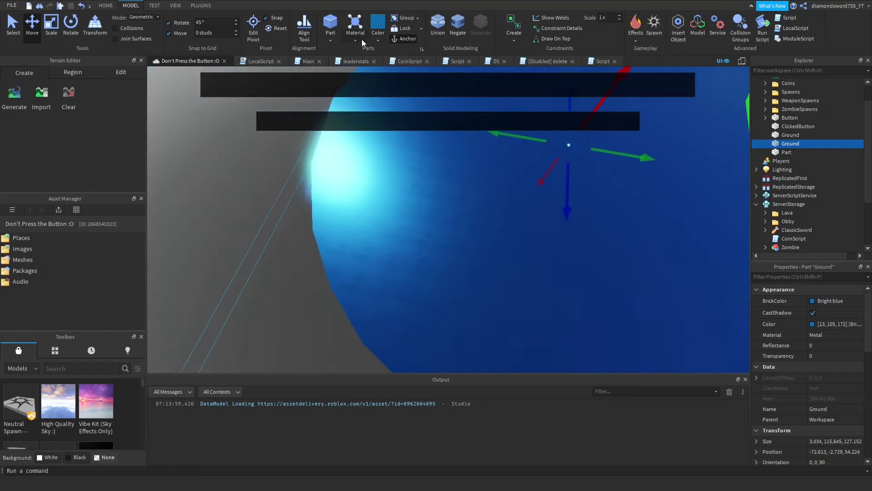
pyautogui.click(360, 40)
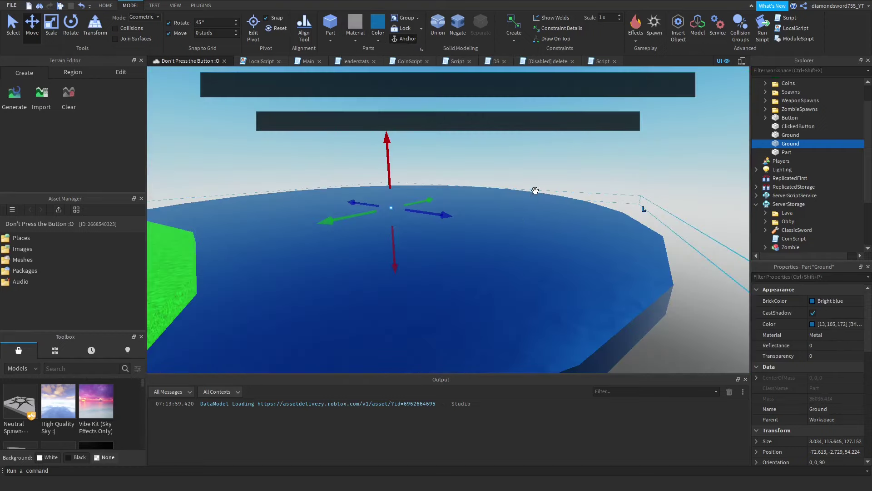
pyautogui.moveTo(546, 165); pyautogui.dragTo(504, 218, button='right')
pyautogui.click(397, 269)
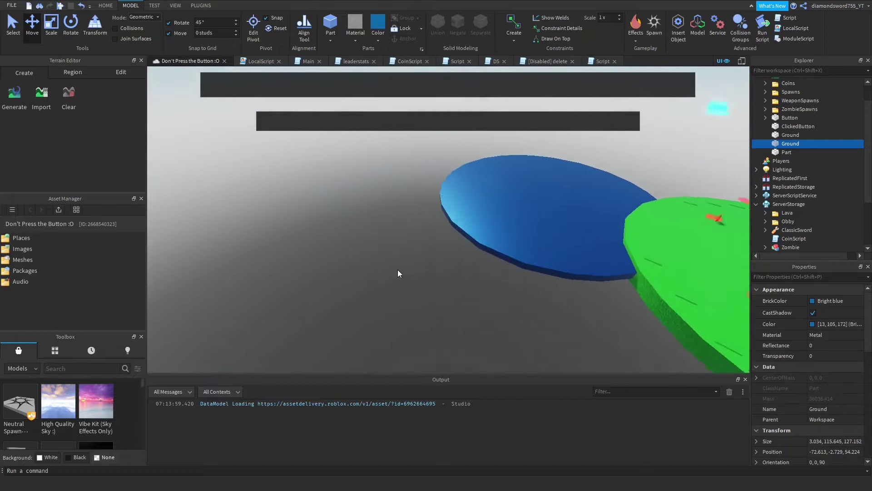
# Step: Insert a block part on the green island and stretch it to about 256 studs long
pyautogui.moveTo(397, 269); pyautogui.dragTo(403, 257, button='right')
pyautogui.press('w')
pyautogui.press('s')
pyautogui.click(330, 26)
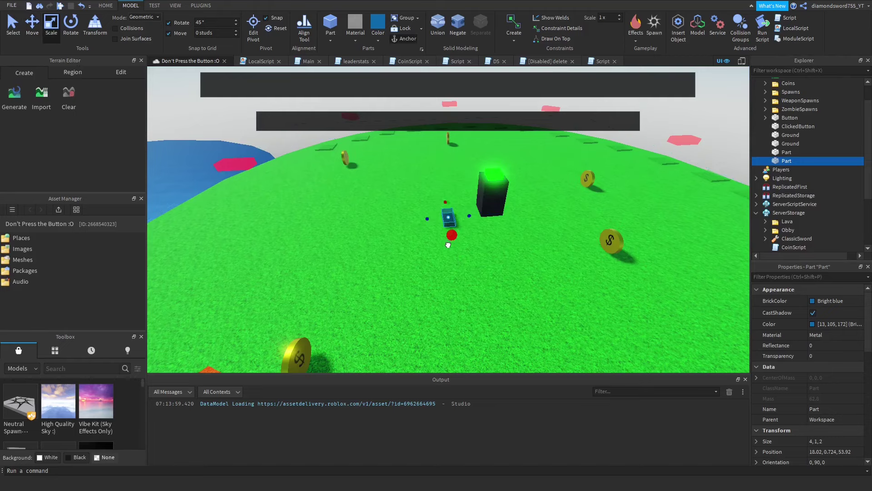
pyautogui.moveTo(448, 245); pyautogui.dragTo(573, 259)
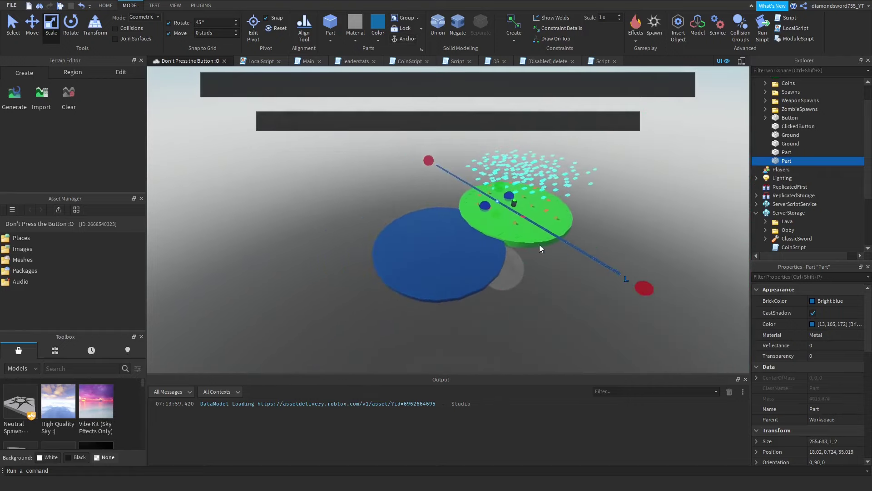
# Step: Scale the long blue part into a wall about 204 × 36.5 × 30 studs
pyautogui.press('w')
pyautogui.moveTo(540, 248); pyautogui.dragTo(497, 197, button='right')
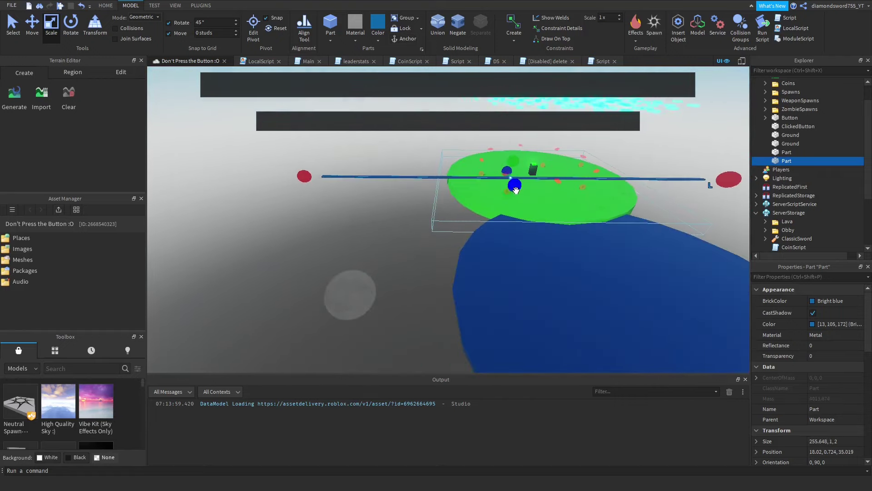
pyautogui.moveTo(526, 215); pyautogui.dragTo(498, 169)
pyautogui.moveTo(246, 248); pyautogui.dragTo(582, 206)
pyautogui.scroll(4, 545, 212)
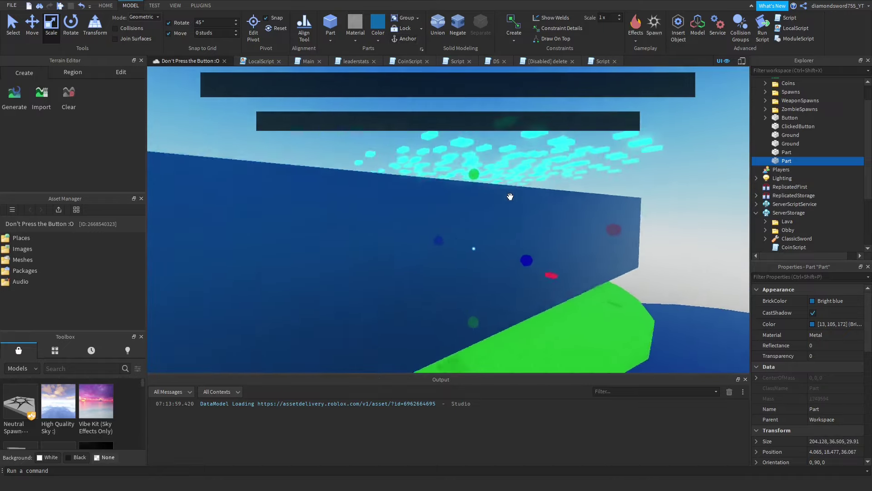
# Step: Move the wall out past the blue disc to an X position of about -366
pyautogui.moveTo(510, 197); pyautogui.dragTo(512, 200, button='right')
pyautogui.press('s')
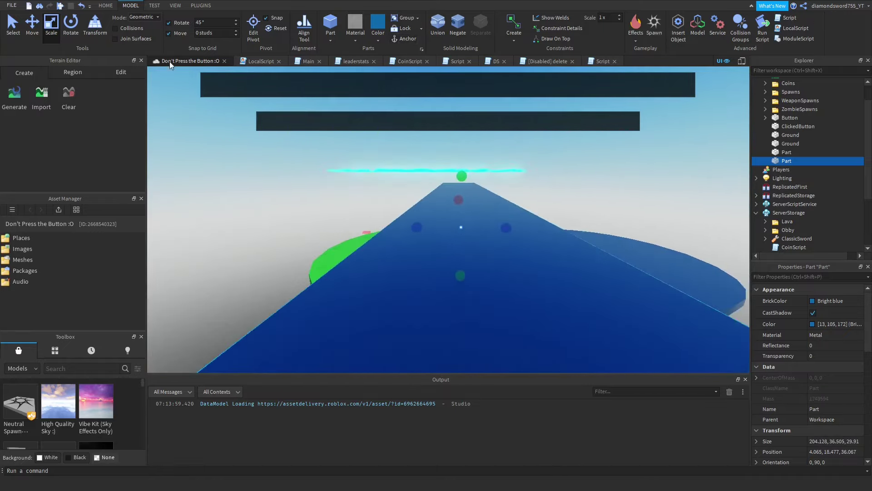
pyautogui.press('d')
pyautogui.moveTo(476, 221); pyautogui.dragTo(632, 217)
pyautogui.press('d')
pyautogui.moveTo(491, 223); pyautogui.dragTo(515, 225)
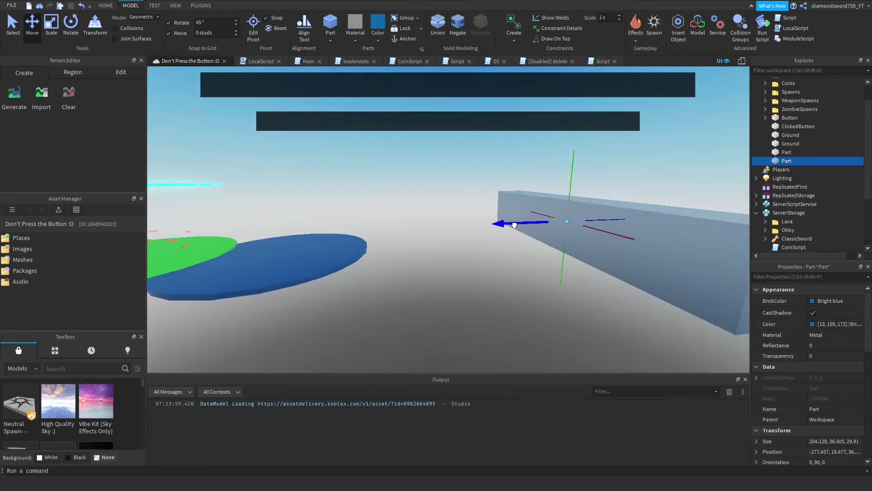
pyautogui.press('s')
pyautogui.moveTo(505, 237); pyautogui.dragTo(505, 238, button='right')
pyautogui.press('w')
# Step: Apply the Foil material to the blue wall
pyautogui.click(355, 37)
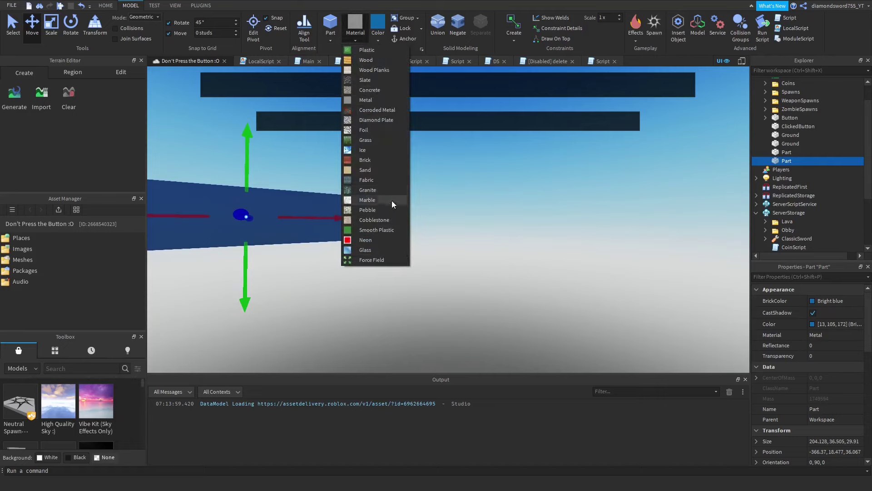
pyautogui.click(378, 131)
pyautogui.moveTo(379, 140); pyautogui.dragTo(383, 184, button='right')
# Step: Move the wall to the far side of the green island, at about X 231, and lower it to about Y 16.5
pyautogui.scroll(-3, 383, 184)
pyautogui.press('d')
pyautogui.scroll(-1, 383, 184)
pyautogui.press('d')
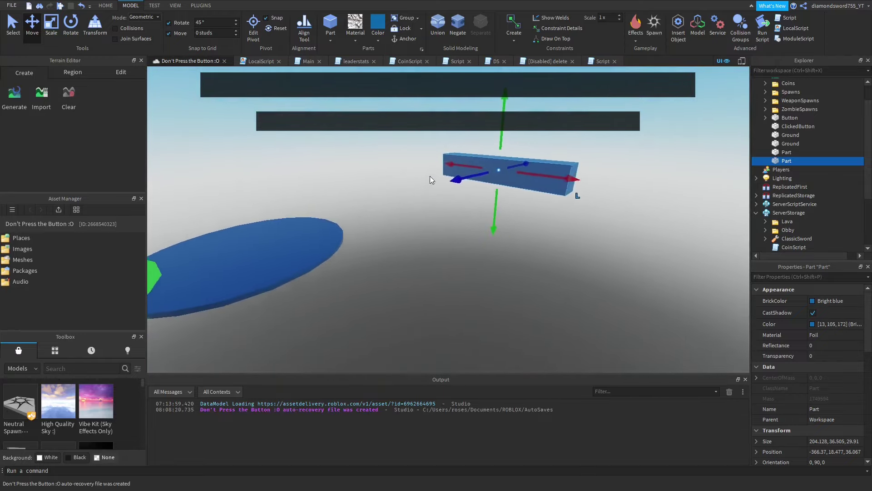
pyautogui.moveTo(445, 176); pyautogui.dragTo(445, 177)
pyautogui.moveTo(358, 205); pyautogui.dragTo(359, 211)
pyautogui.scroll(3, 359, 211)
pyautogui.moveTo(359, 211); pyautogui.dragTo(360, 210, button='right')
pyautogui.scroll(-3, 388, 203)
pyautogui.moveTo(451, 197); pyautogui.dragTo(549, 242)
pyautogui.moveTo(549, 242); pyautogui.dragTo(545, 202, button='right')
pyautogui.scroll(-3, 549, 220)
pyautogui.moveTo(545, 201); pyautogui.dragTo(666, 298)
pyautogui.moveTo(533, 252); pyautogui.dragTo(527, 250, button='right')
pyautogui.scroll(2, 534, 251)
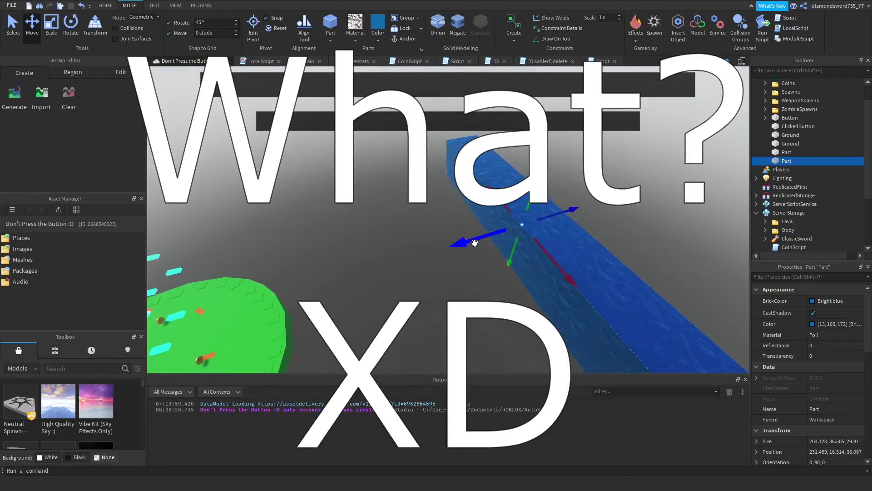
# Step: Bring the wall closer to the green island, to an X position of about 193
pyautogui.moveTo(473, 241); pyautogui.dragTo(573, 225)
pyautogui.moveTo(574, 225); pyautogui.dragTo(582, 224, button='right')
pyautogui.scroll(-2, 581, 225)
pyautogui.moveTo(558, 211); pyautogui.dragTo(449, 194)
pyautogui.press('a')
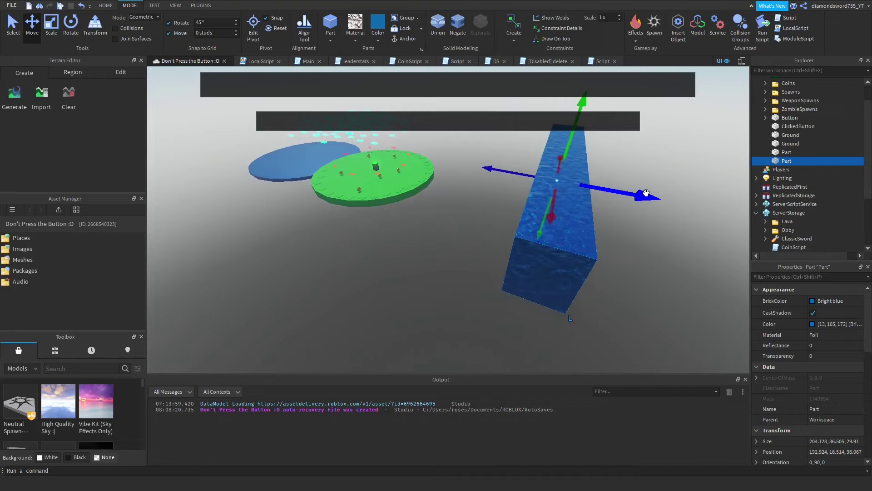
# Step: Duplicate the wall and move the copy beyond the blue disc to an X position of about -284
pyautogui.hotkey('ctrl', 'd')
pyautogui.moveTo(645, 192); pyautogui.dragTo(504, 196)
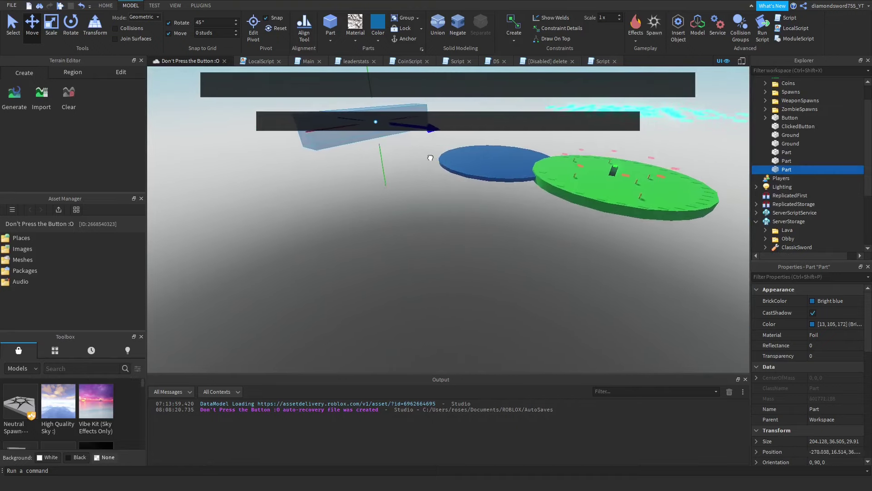
pyautogui.moveTo(431, 158); pyautogui.dragTo(421, 157)
# Step: Move the original wall out to an X position of about 231 and anchor both walls
pyautogui.moveTo(420, 157); pyautogui.dragTo(490, 239, button='right')
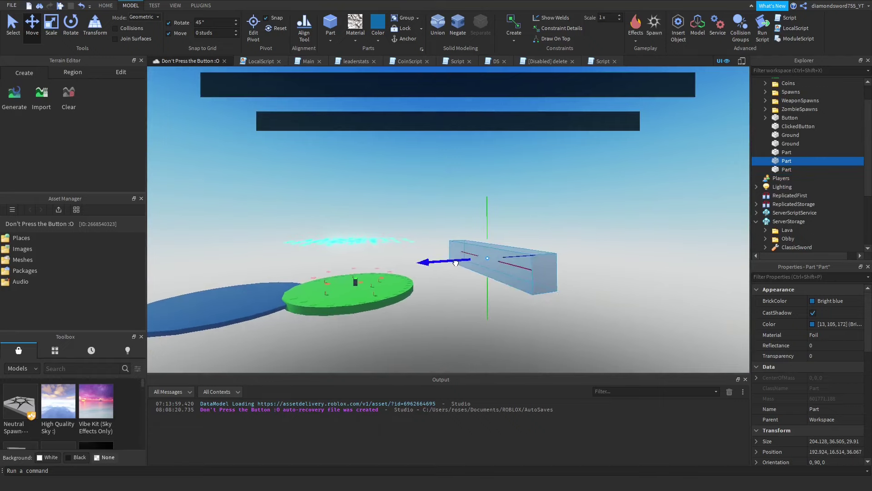
pyautogui.moveTo(479, 257); pyautogui.dragTo(489, 257)
pyautogui.moveTo(490, 257); pyautogui.dragTo(223, 237, button='right')
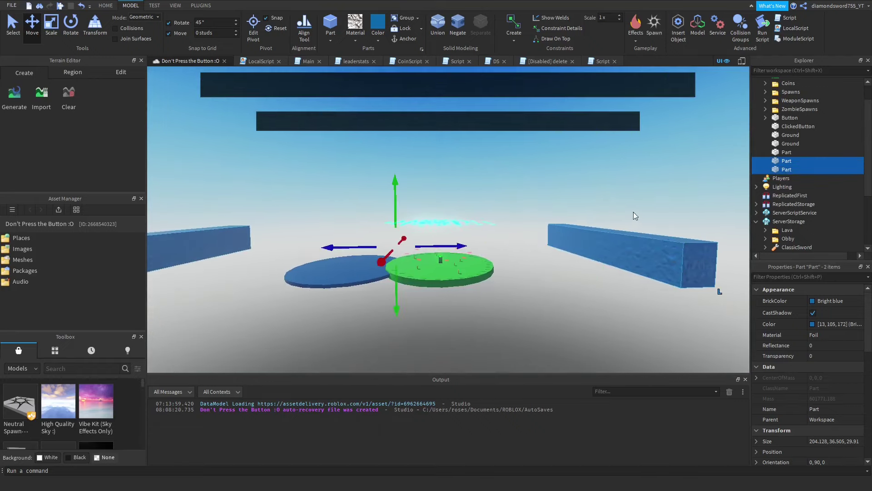
pyautogui.write('anch')
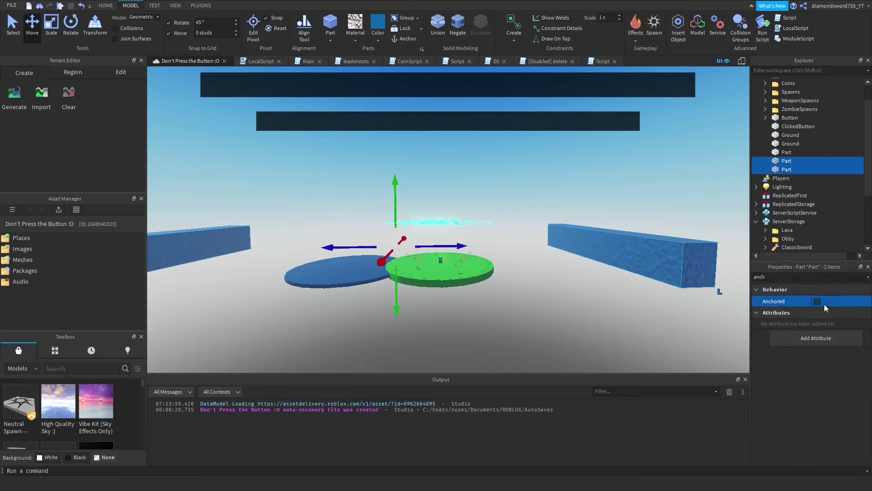
pyautogui.click(824, 304)
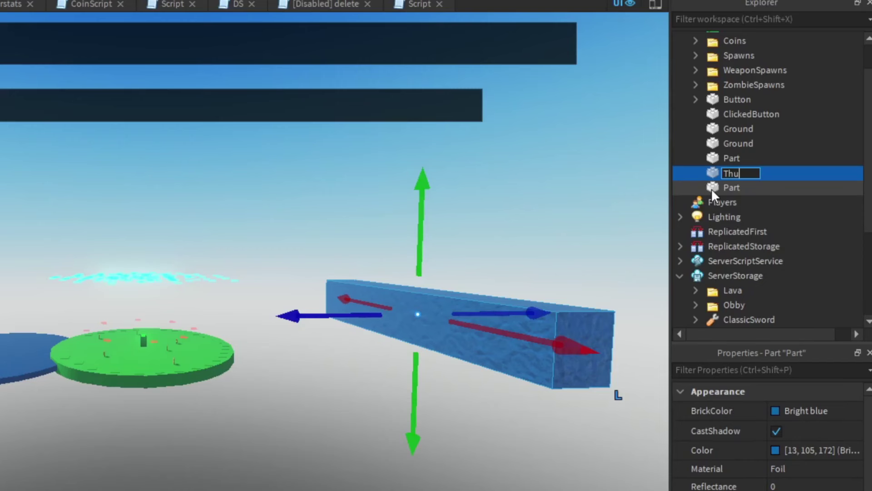
# Step: Rename the wall beside the green island TsunamiStart and the one beyond the blue disc TsunamiEnd
pyautogui.press('BackSpace')
pyautogui.press('BackSpace')
pyautogui.press('BackSpace')
pyautogui.write('Tsunami sta')
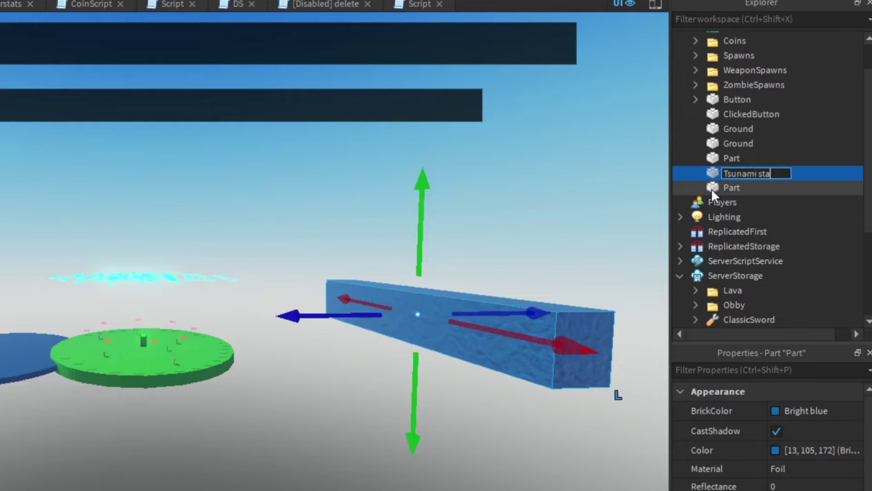
pyautogui.press('BackSpace')
pyautogui.press('BackSpace')
pyautogui.press('BackSpace')
pyautogui.press('BackSpace')
pyautogui.write('Sa')
pyautogui.press('BackSpace')
pyautogui.write('tart')
pyautogui.moveTo(516, 278); pyautogui.dragTo(33, 273, button='right')
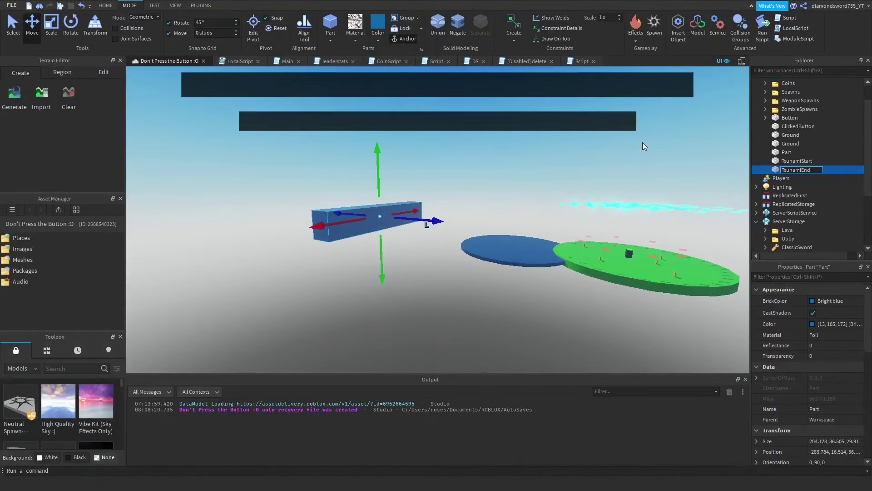
pyautogui.click(642, 143)
# Step: Set the TsunamiStart part's transparency to 1
pyautogui.press('d')
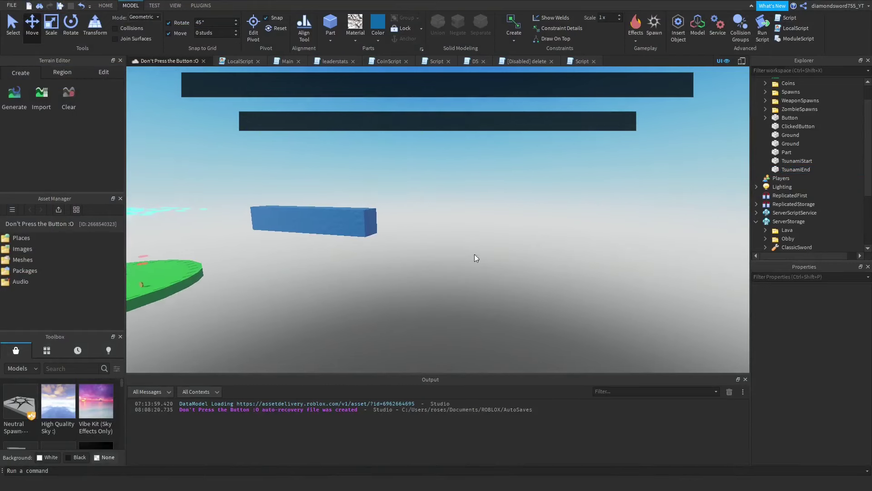
pyautogui.click(343, 228)
pyautogui.press('a')
pyautogui.press('s')
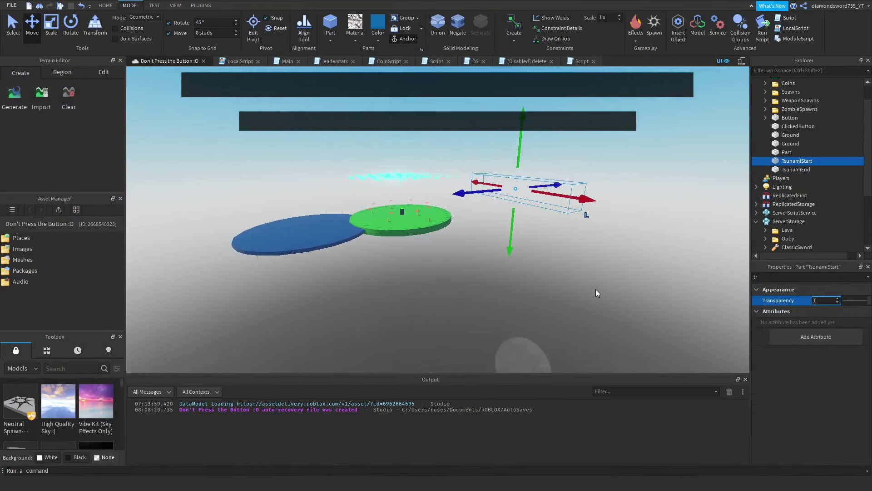
pyautogui.press('Return')
# Step: Move the TsunamiEnd wall closer to the blue disc, to an X position of about -171
pyautogui.press('a')
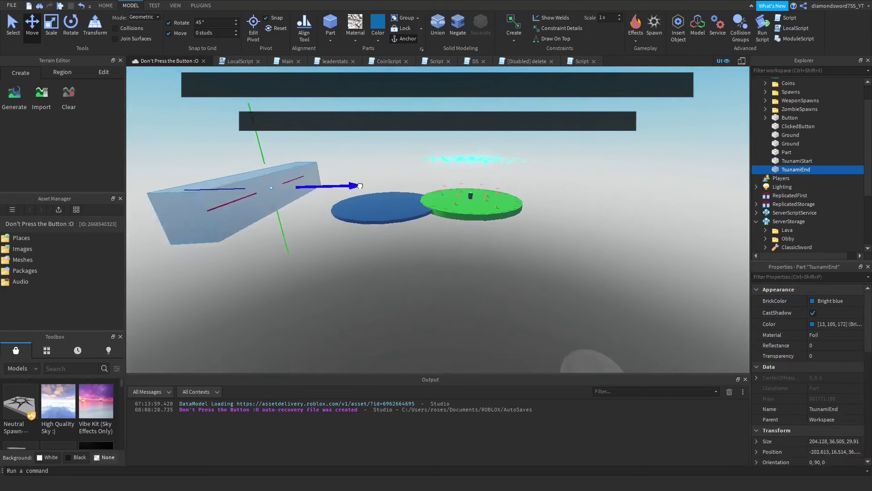
pyautogui.press('d')
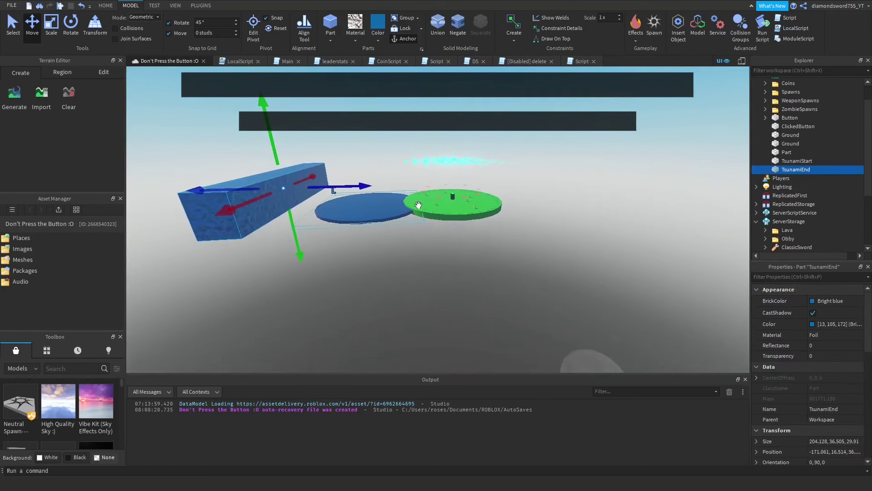
pyautogui.press('d')
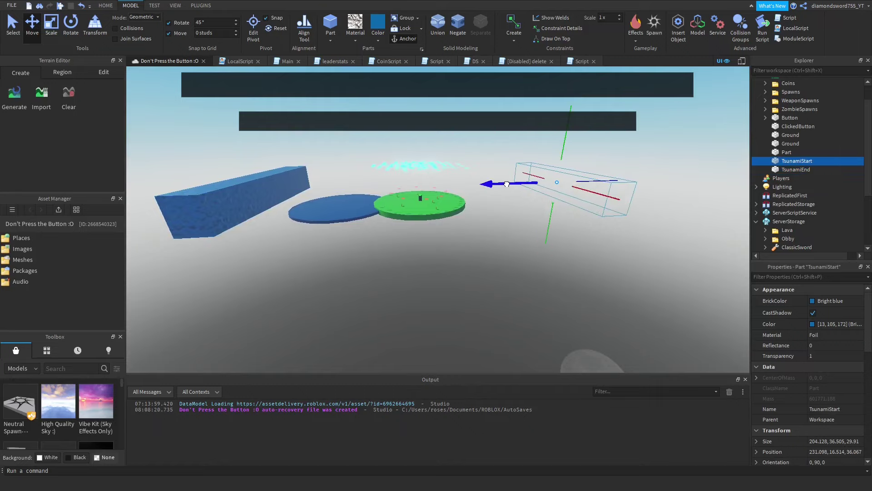
pyautogui.scroll(10, 468, 279)
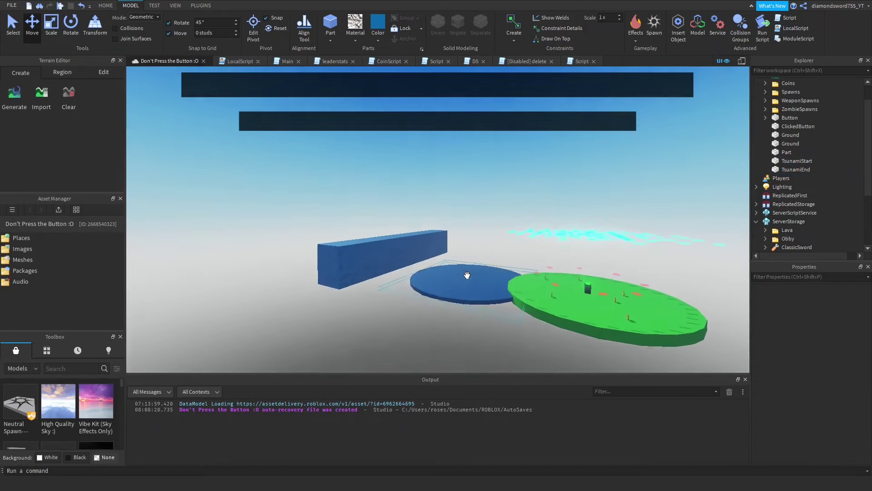
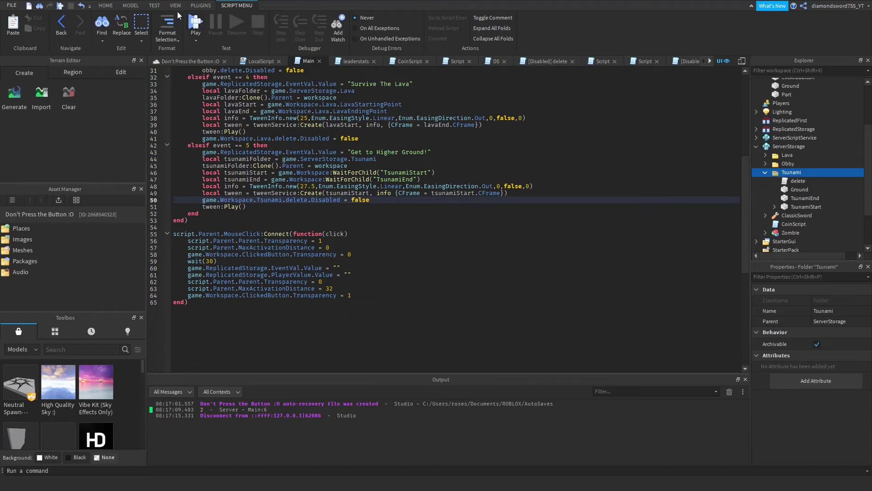
# Step: Playtest the game, watch the Get to Higher Ground! event, and trigger another event with the island's button
pyautogui.click(202, 22)
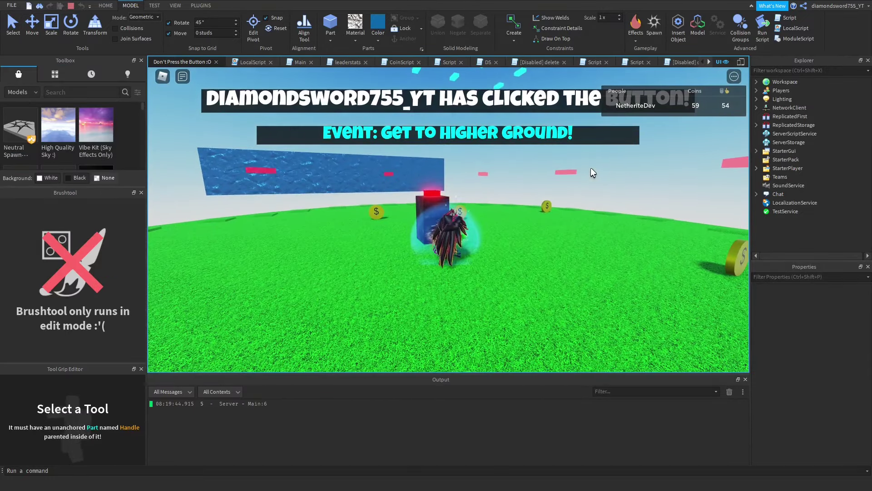
pyautogui.scroll(-5, 590, 168)
pyautogui.press('a')
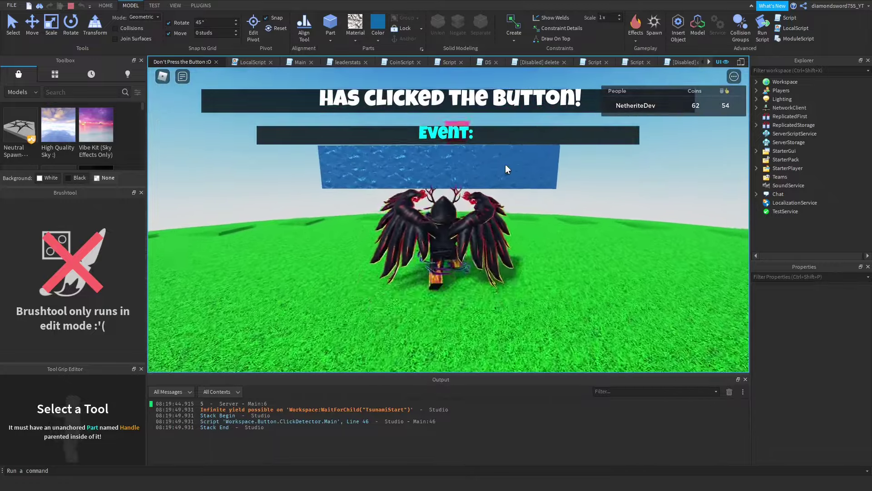
pyautogui.moveTo(462, 172); pyautogui.dragTo(462, 174, button='right')
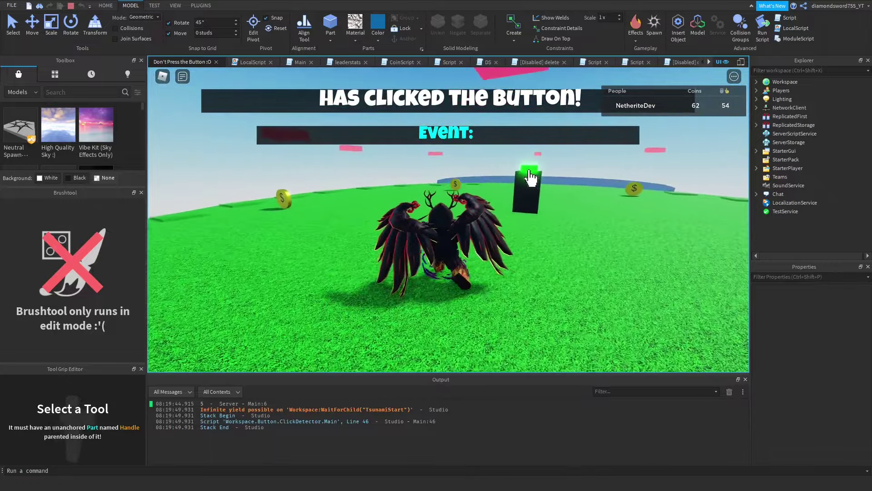
pyautogui.click(532, 174)
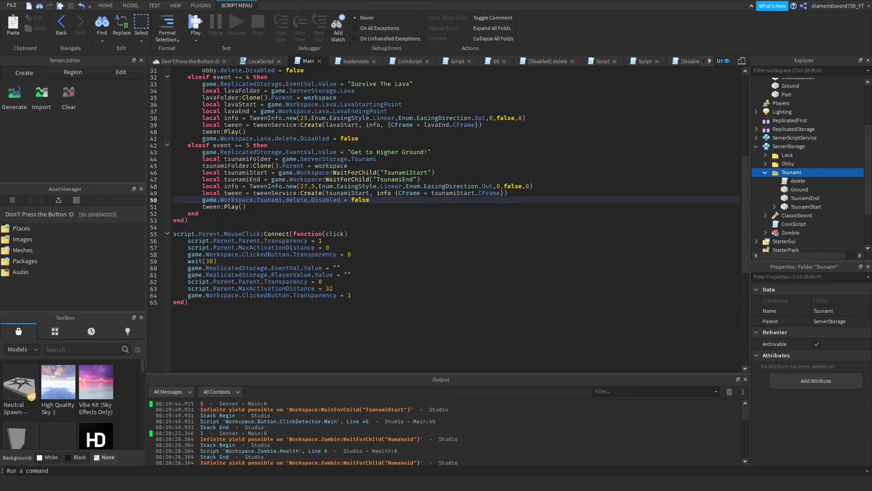
# Step: In the Main script, make the TsunamiStart and TsunamiEnd lookups on lines 46 and 47 use game.Workspace.Tsunami
pyautogui.click(330, 173)
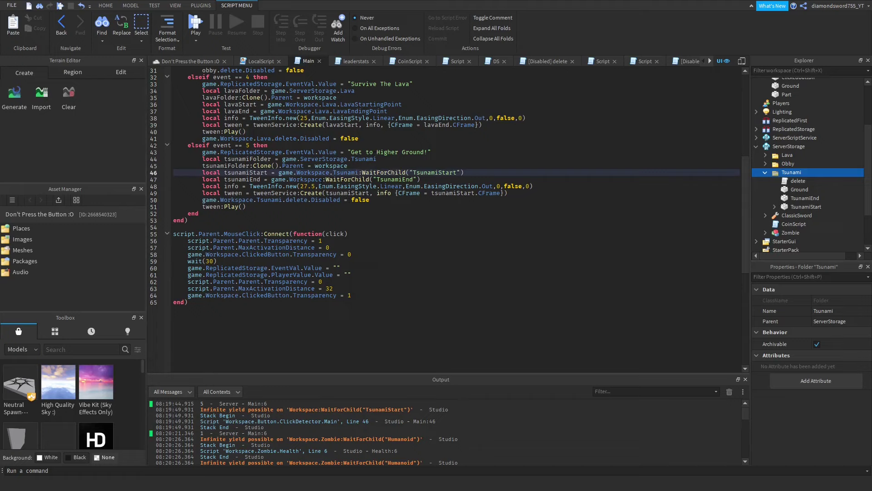
pyautogui.click(323, 179)
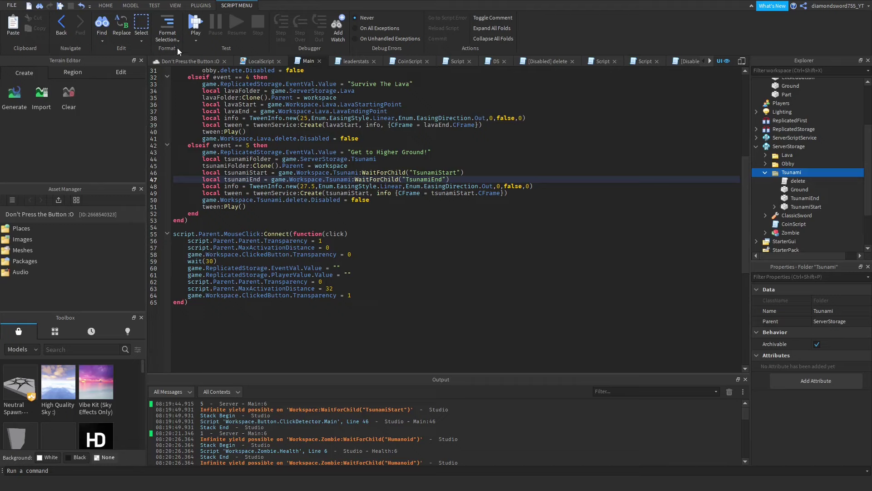
# Step: Playtest the edited Main script, trigger an event with the island's button, and watch the tsunami from farther away
pyautogui.click(196, 23)
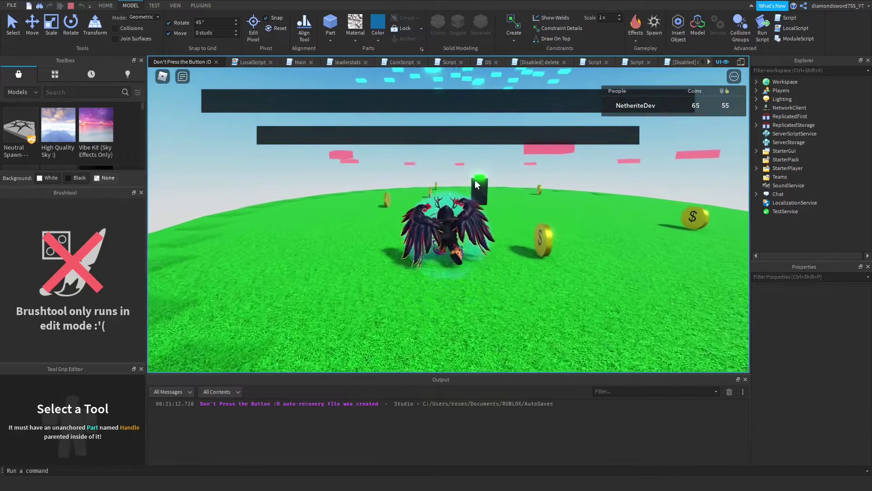
pyautogui.click(563, 183)
pyautogui.scroll(-5, 562, 185)
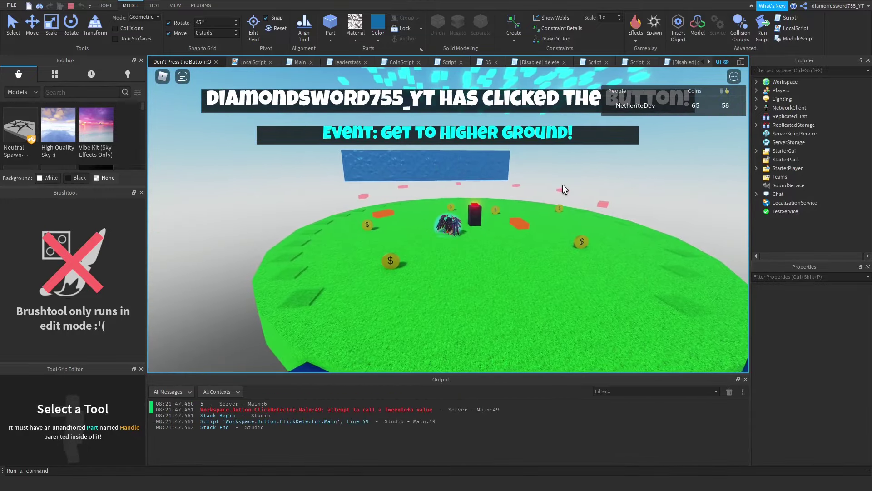
# Step: Move the character around the arena in the running playtest to examine the tsunami wave's behaviour and the output error
pyautogui.scroll(-2, 563, 185)
pyautogui.moveTo(563, 185); pyautogui.dragTo(563, 185, button='right')
pyautogui.press('w')
pyautogui.press('a')
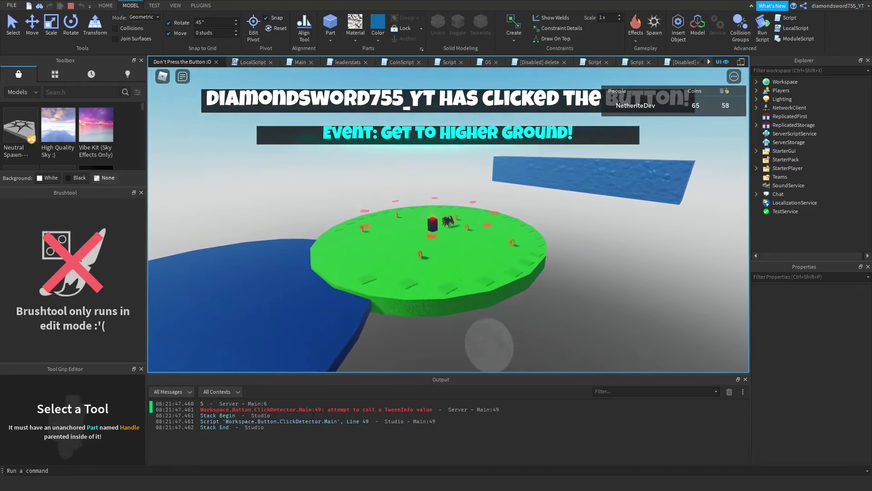
pyautogui.press('w')
pyautogui.press('a')
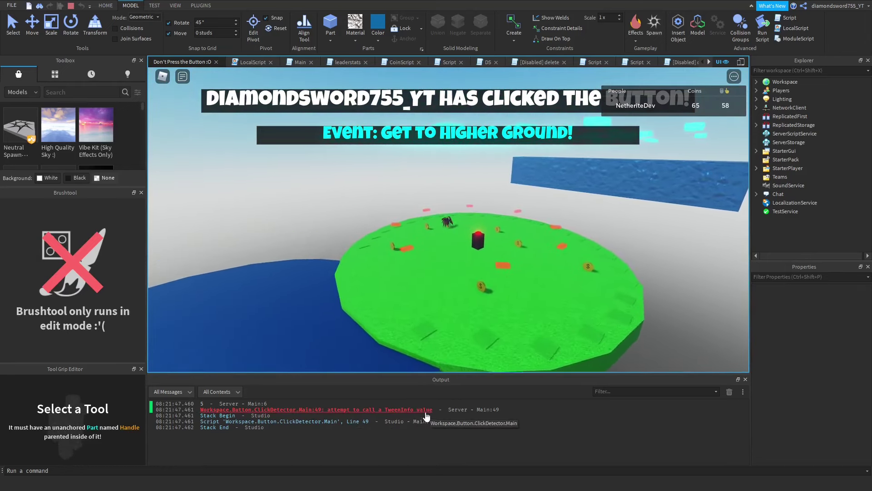
pyautogui.press('d')
# Step: Open the Main script at the reported line 49 error, stop the playtest, and add the missing comma after info in tweenService:Create
pyautogui.click(383, 411)
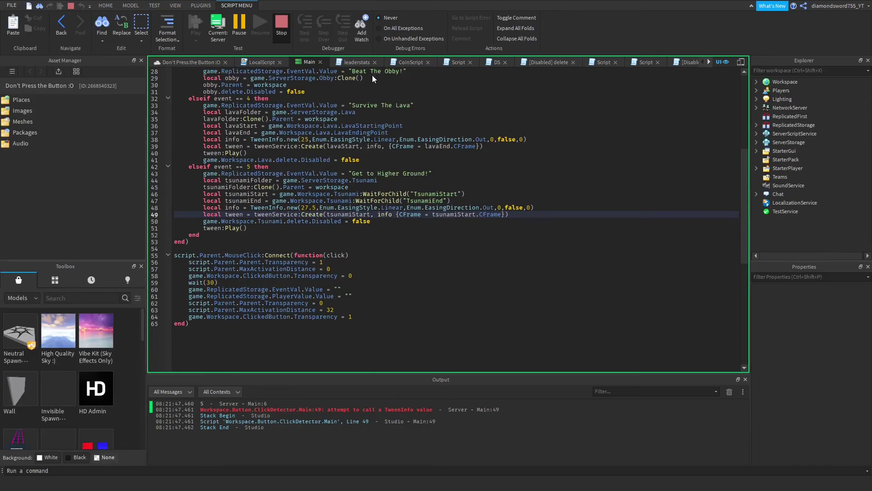
pyautogui.click(281, 27)
pyautogui.scroll(-5, 354, 247)
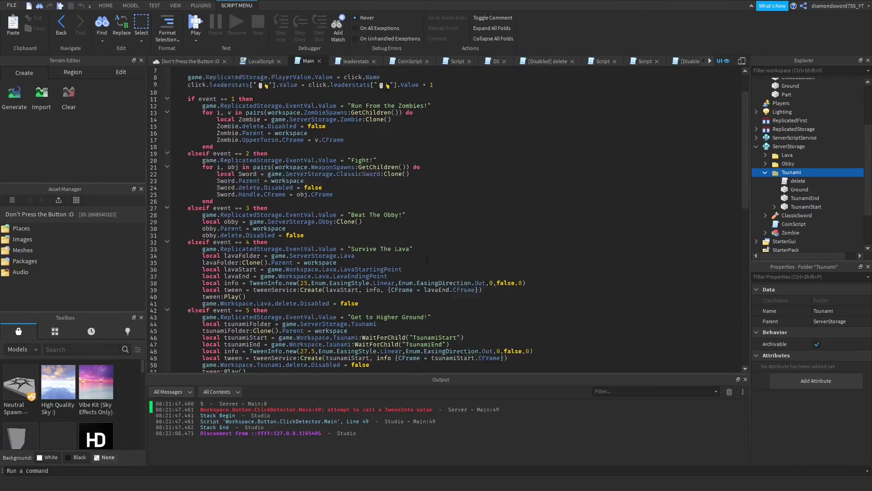
pyautogui.scroll(-1, 525, 253)
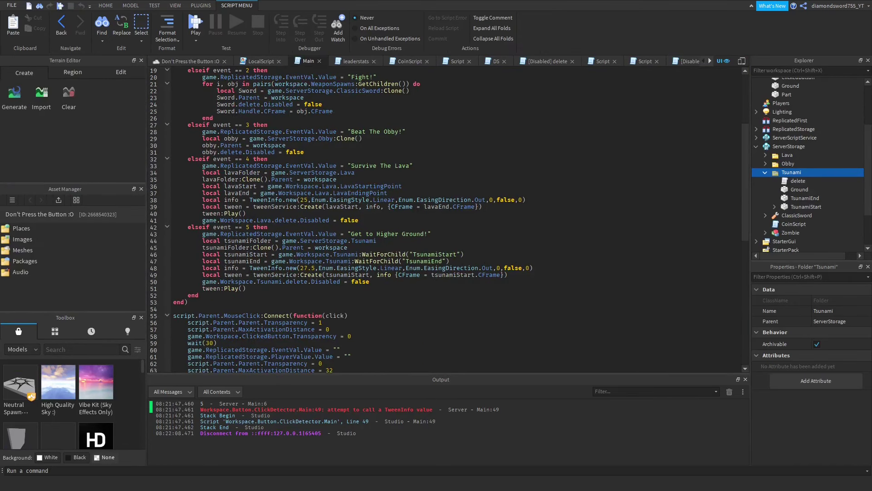
pyautogui.click(391, 274)
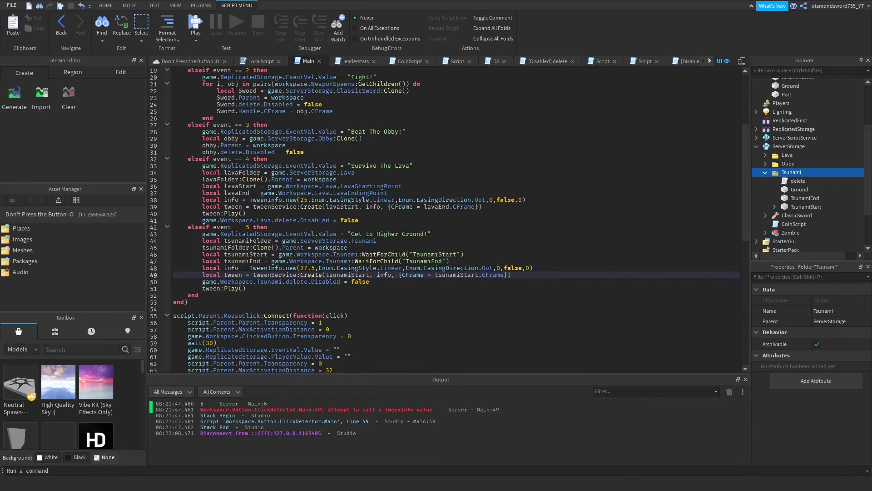
# Step: Playtest the game, trigger the in-game button, check whether the wave moves during the Get to Higher Ground event, and stop the test
pyautogui.click(198, 26)
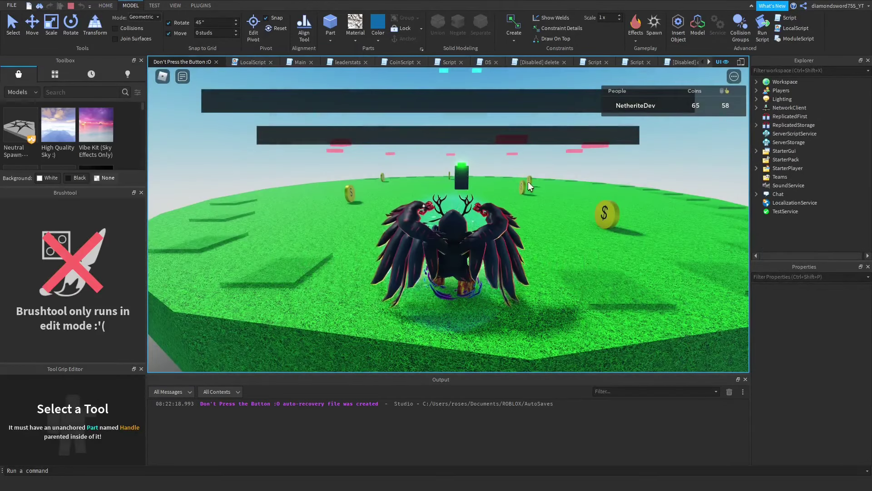
pyautogui.scroll(-2, 443, 190)
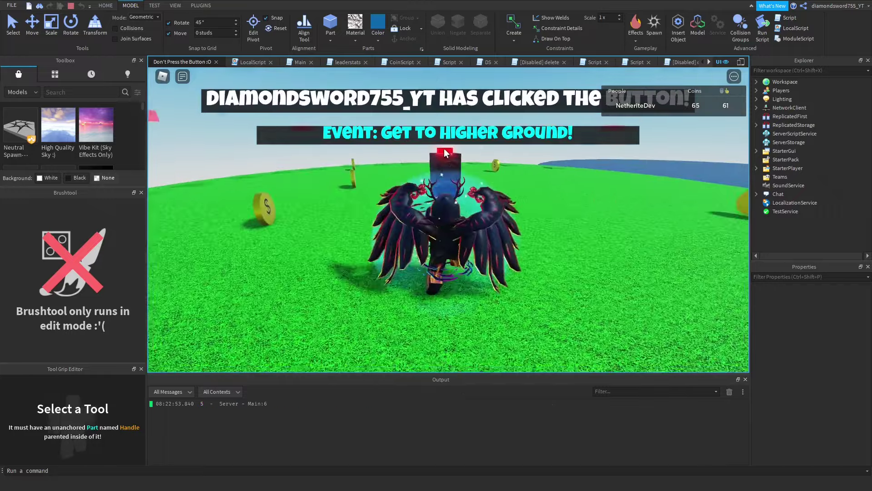
pyautogui.press('d')
pyautogui.scroll(-3, 474, 159)
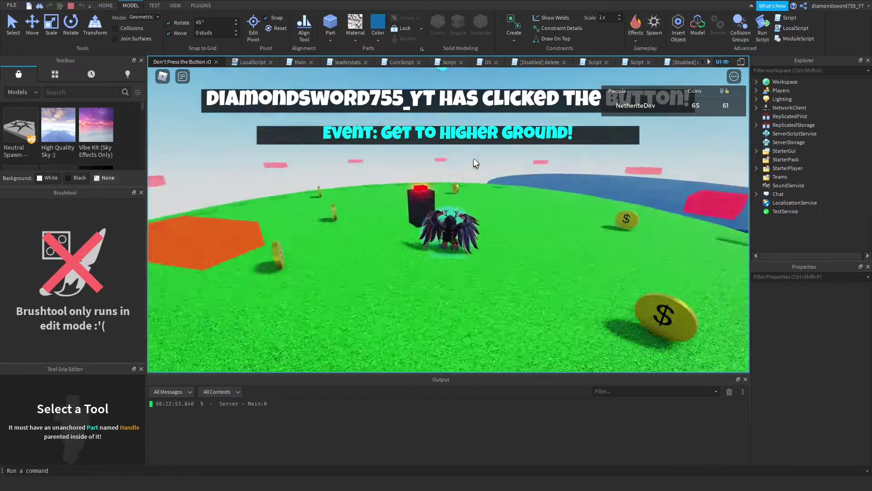
pyautogui.moveTo(473, 159); pyautogui.dragTo(474, 160, button='right')
pyautogui.scroll(-2, 474, 160)
pyautogui.scroll(-3, 474, 160)
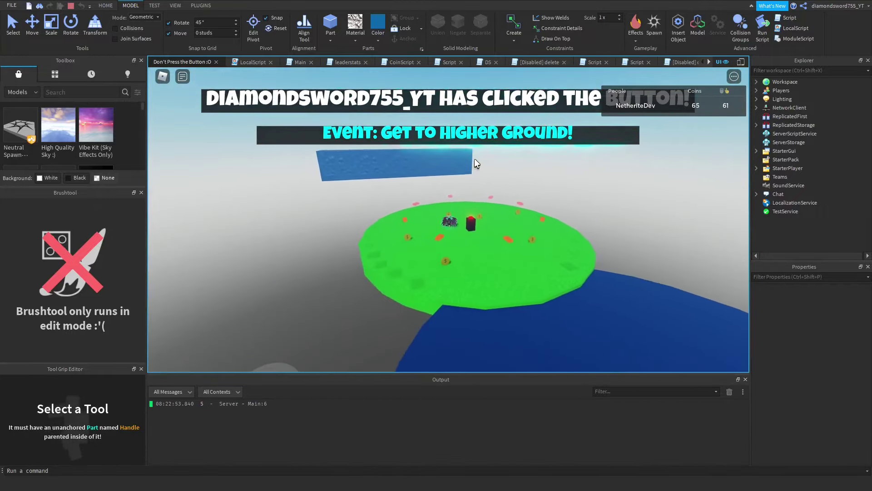
pyautogui.moveTo(474, 159); pyautogui.dragTo(476, 159, button='right')
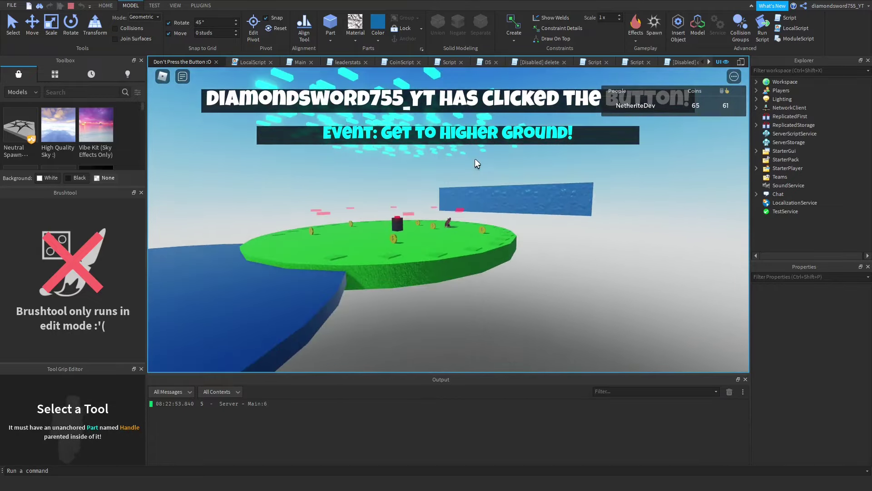
pyautogui.click(70, 5)
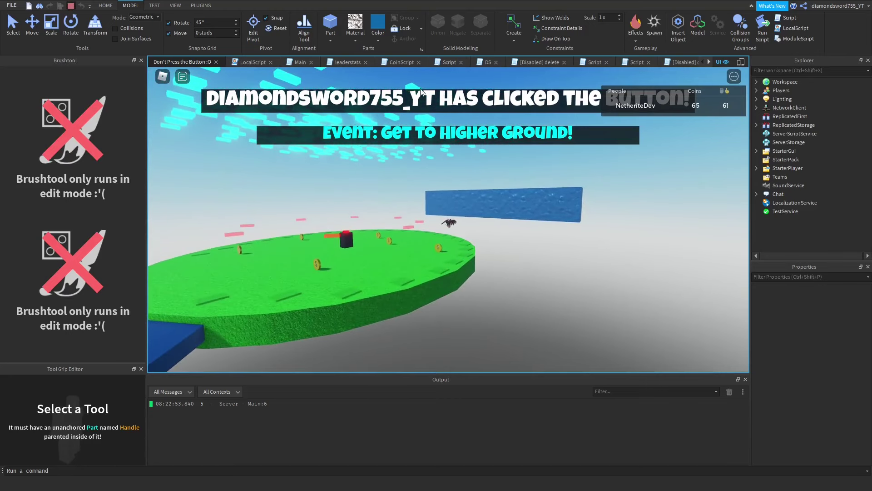
pyautogui.hotkey('shift', 'F5')
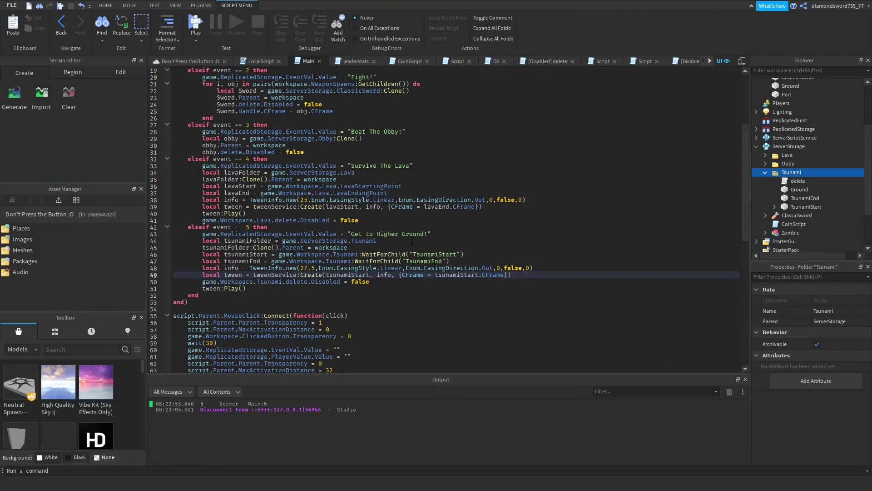
# Step: Change the tween's goal CFrame on line 49 of the Main script to tsunamiEnd.CFrame
pyautogui.moveTo(274, 293); pyautogui.dragTo(127, 286)
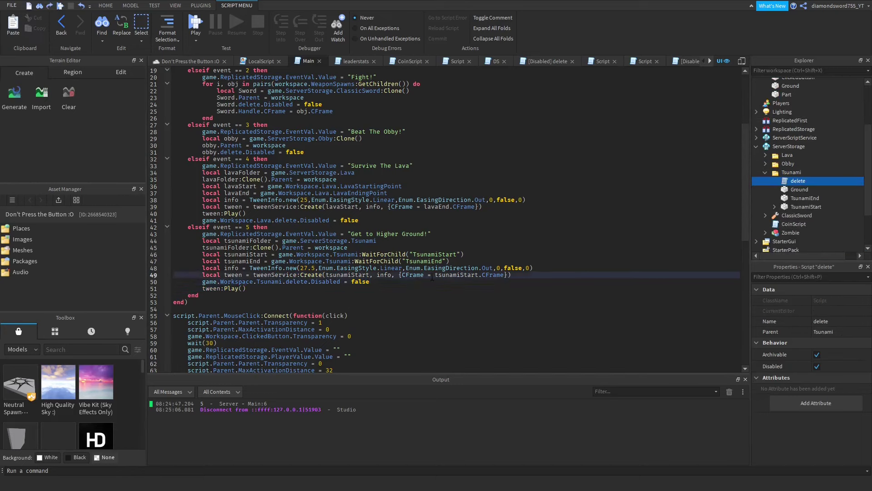
pyautogui.click(434, 290)
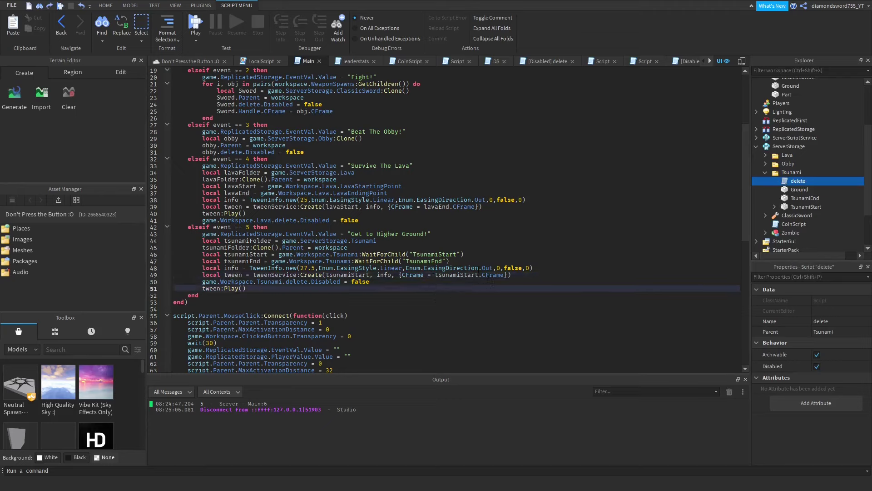
pyautogui.doubleClick(456, 274)
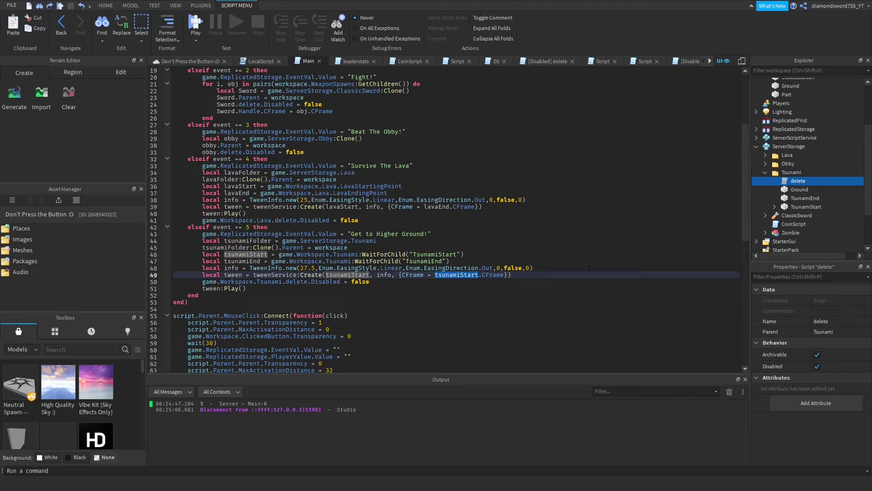
pyautogui.scroll(3, 828, 150)
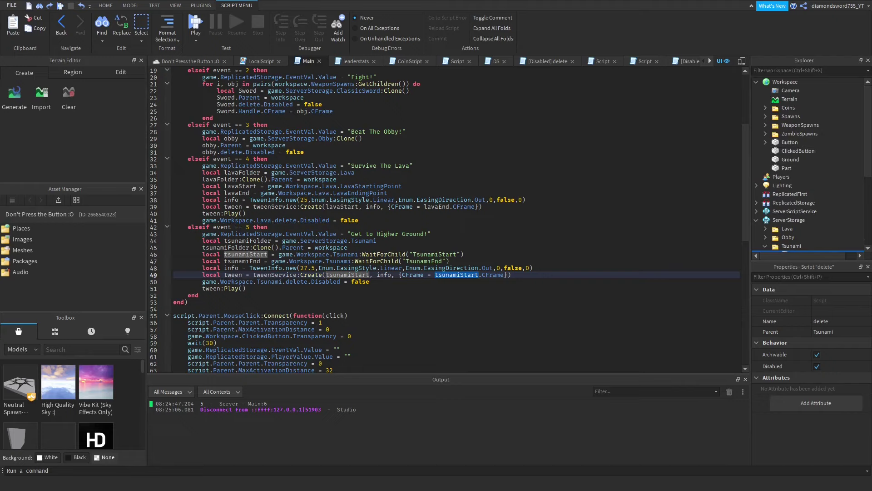
pyautogui.write('ts')
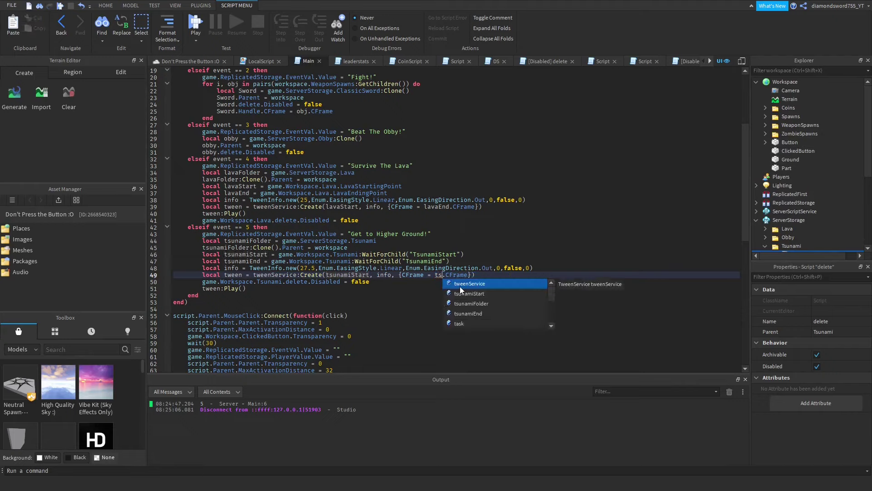
pyautogui.click(483, 314)
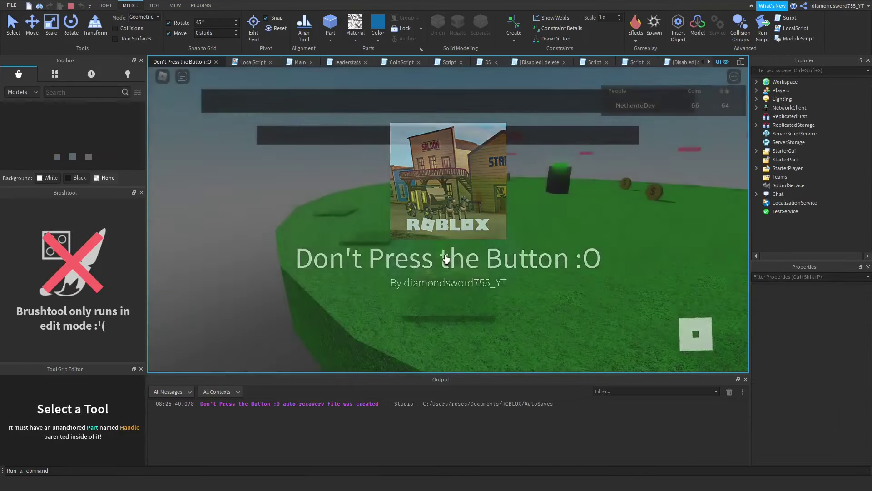
# Step: Run a new playtest, walk the character to the in-game button and activate it to start an event
pyautogui.press('w')
pyautogui.scroll(-4, 529, 213)
pyautogui.scroll(2, 527, 210)
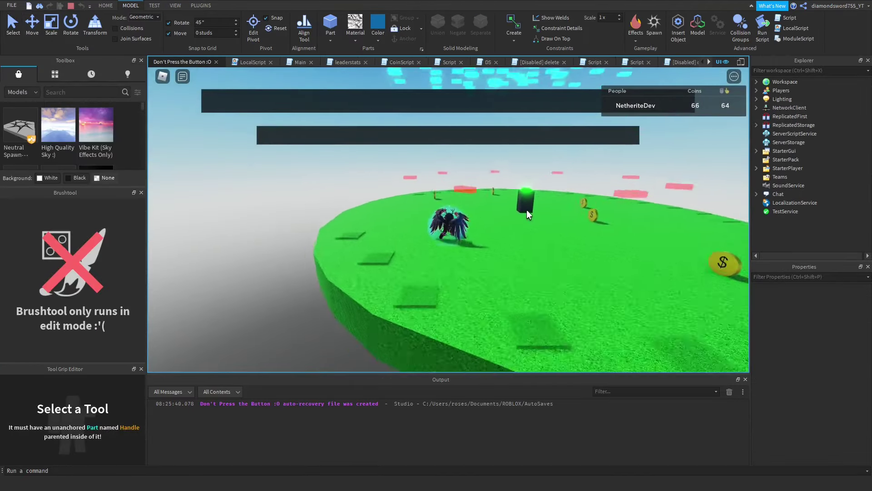
pyautogui.scroll(-4, 527, 209)
pyautogui.scroll(3, 527, 209)
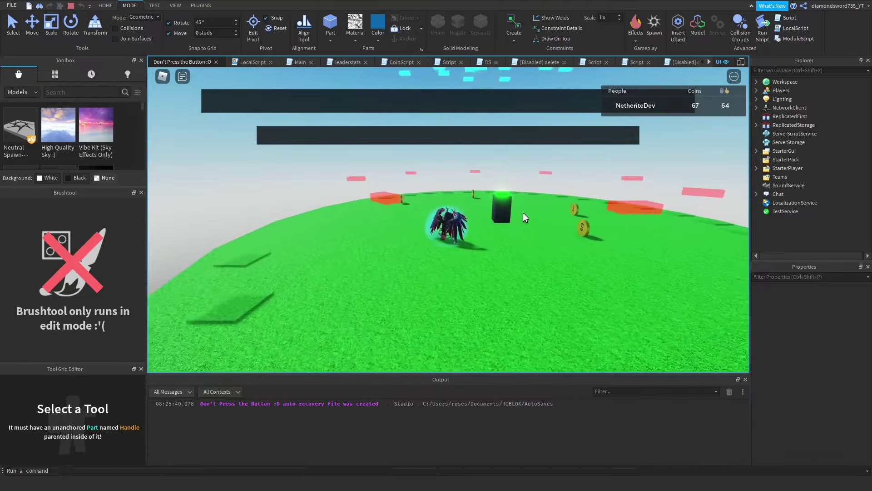
pyautogui.click(493, 202)
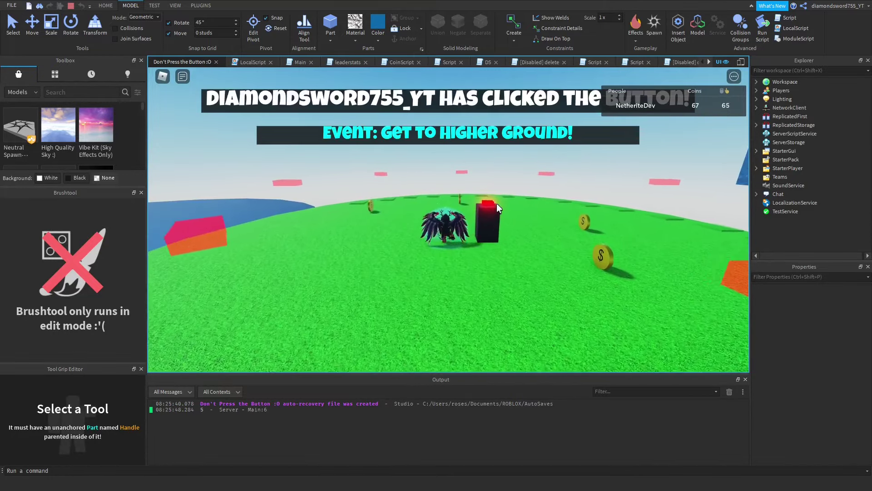
# Step: Watch the tsunami event play out across the arena from a wide view and end the playtest
pyautogui.scroll(-5, 519, 203)
pyautogui.moveTo(519, 203); pyautogui.dragTo(542, 257, button='right')
pyautogui.press('d')
pyautogui.moveTo(345, 160); pyautogui.dragTo(345, 160, button='right')
pyautogui.click(71, 6)
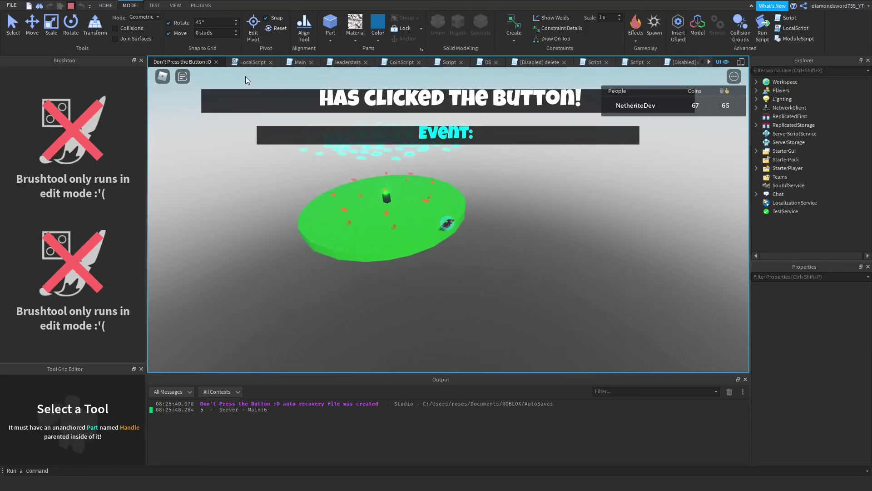
pyautogui.hotkey('shift', 'F5')
# Step: Turn off CanCollide for both the TsunamiEnd and TsunamiStart parts in the Tsunami folder of ServerStorage
pyautogui.click(203, 62)
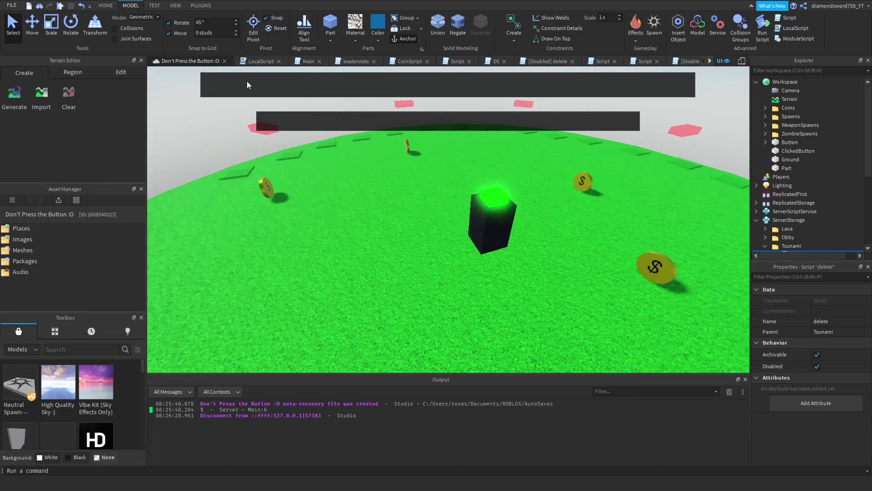
pyautogui.moveTo(549, 238); pyautogui.dragTo(549, 238, button='right')
pyautogui.scroll(-3, 702, 188)
pyautogui.scroll(-5, 785, 177)
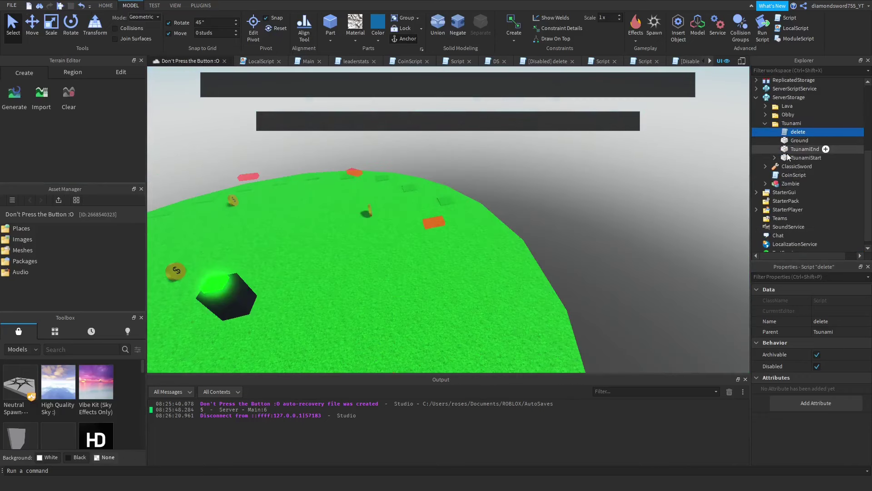
pyautogui.click(799, 149)
pyautogui.keyDown('shift'); pyautogui.click(787, 157); pyautogui.keyUp('shift')
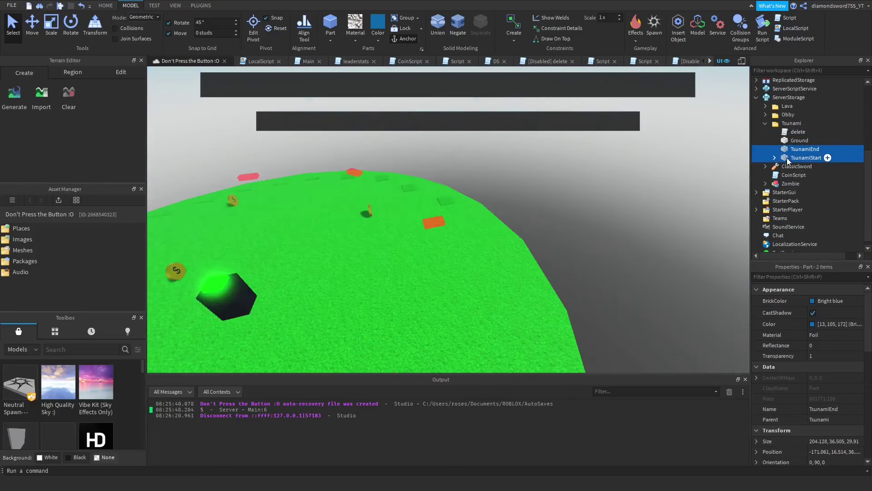
pyautogui.click(785, 277)
pyautogui.write('ca')
pyautogui.click(816, 336)
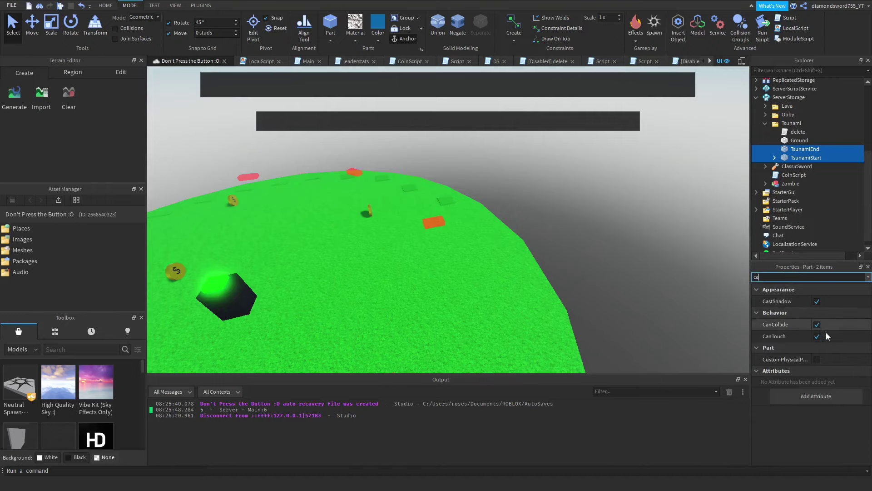
pyautogui.click(819, 324)
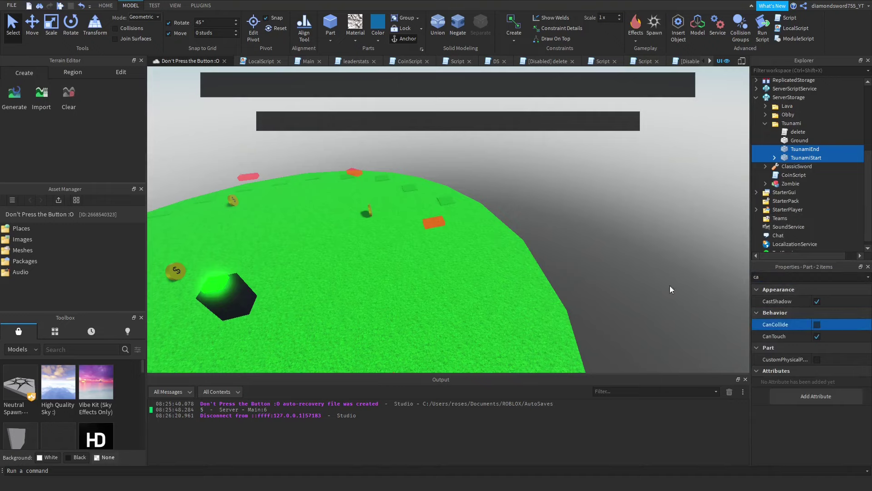
pyautogui.click(656, 275)
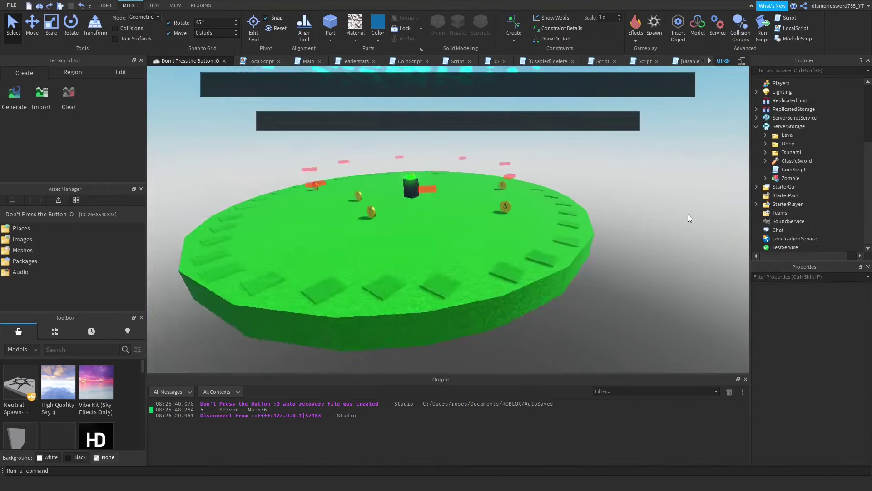
# Step: Move the Tsunami folder from ServerStorage into Workspace
pyautogui.press('d')
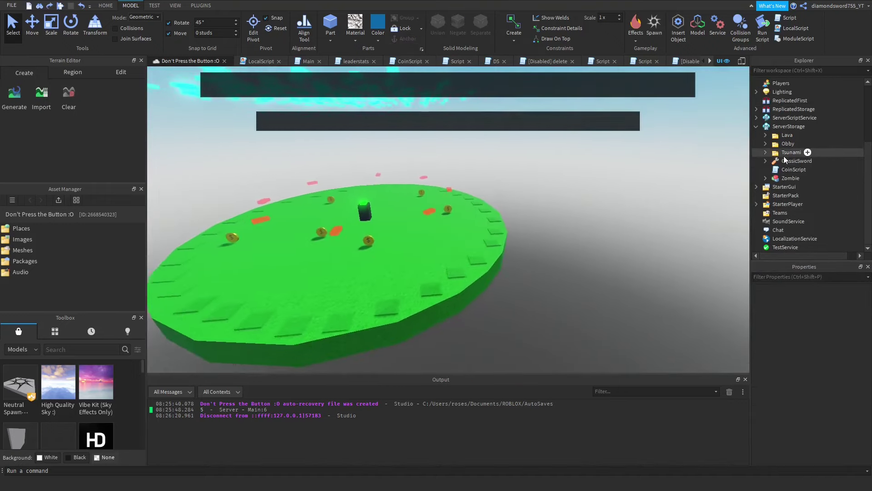
pyautogui.click(791, 152)
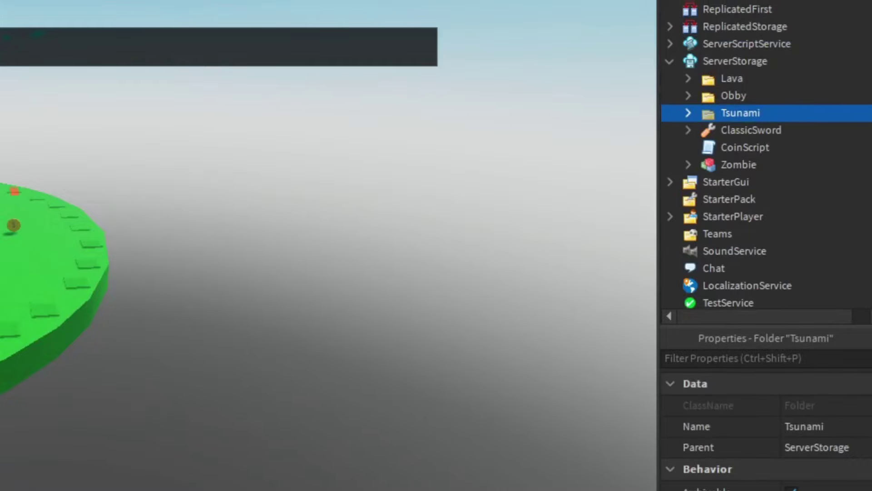
pyautogui.scroll(5, 767, 154)
pyautogui.moveTo(740, 296); pyautogui.dragTo(740, 2)
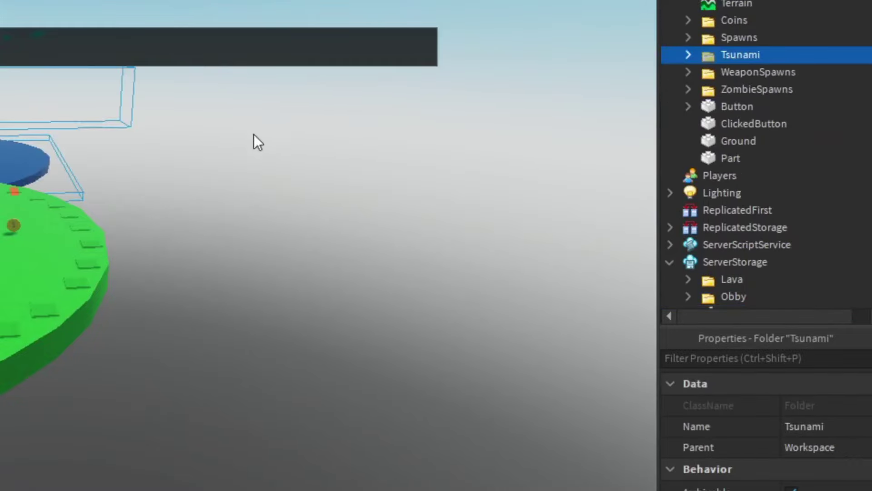
pyautogui.click(254, 136)
# Step: Insert a new bright blue Foil part above the round blue platform of the Tsunami set
pyautogui.press('w')
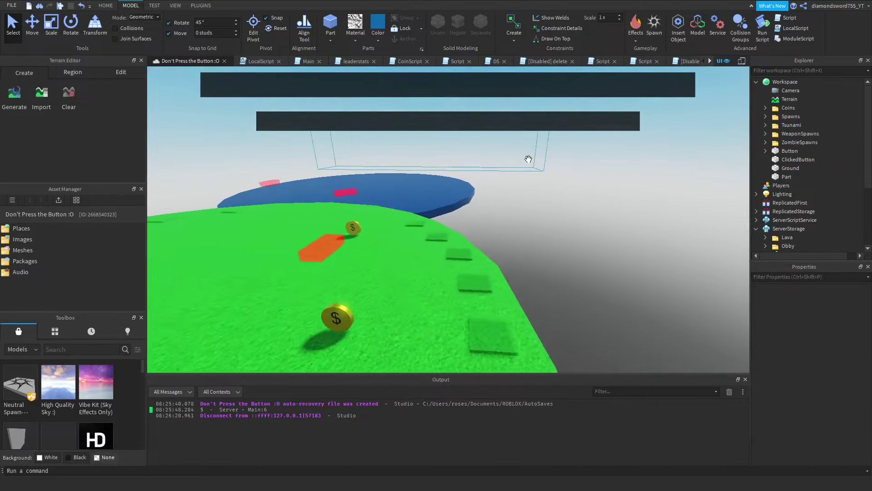
pyautogui.press('w')
pyautogui.moveTo(529, 159); pyautogui.dragTo(529, 159, button='right')
pyautogui.moveTo(528, 159); pyautogui.dragTo(528, 150, button='right')
pyautogui.scroll(5, 528, 150)
pyautogui.scroll(-3, 528, 150)
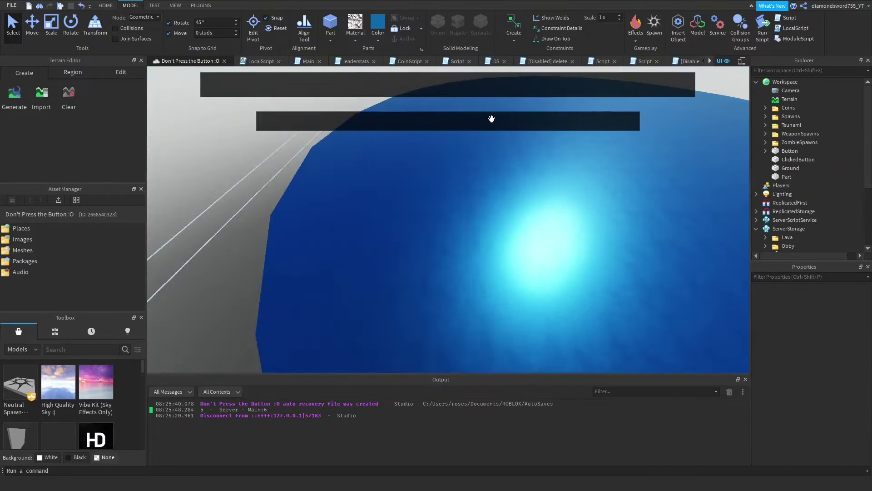
pyautogui.scroll(1, 473, 105)
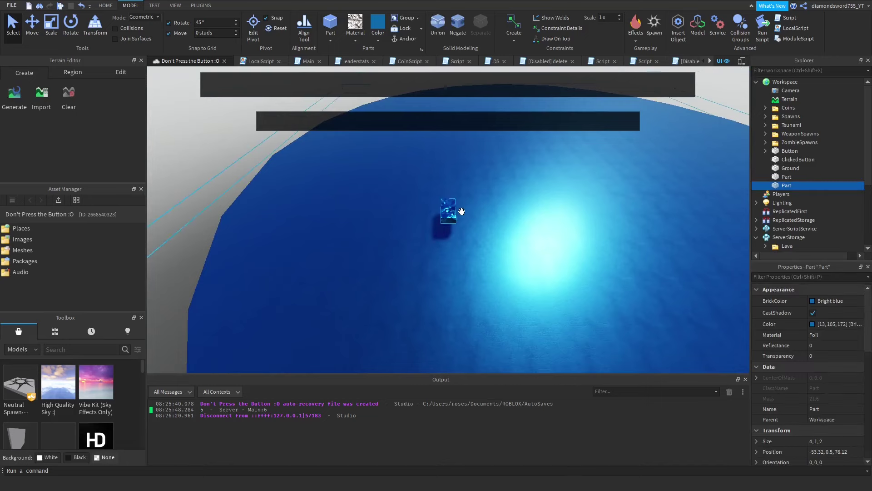
# Step: Rotate the new part and resize it into a flat slab about 11.6 × 1 × 5.5 studs beside the green arena
pyautogui.moveTo(455, 219); pyautogui.dragTo(457, 217)
pyautogui.scroll(-2, 433, 171)
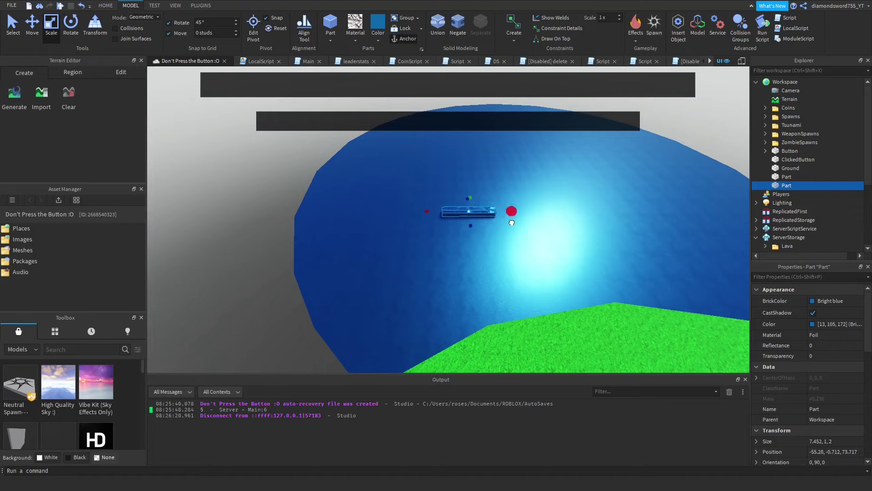
pyautogui.moveTo(469, 238); pyautogui.dragTo(470, 240)
pyautogui.moveTo(471, 240); pyautogui.dragTo(479, 225, button='right')
pyautogui.scroll(-2, 479, 225)
pyautogui.moveTo(546, 217); pyautogui.dragTo(539, 216)
pyautogui.moveTo(539, 216); pyautogui.dragTo(467, 184, button='right')
pyautogui.scroll(3, 504, 209)
pyautogui.scroll(-3, 467, 183)
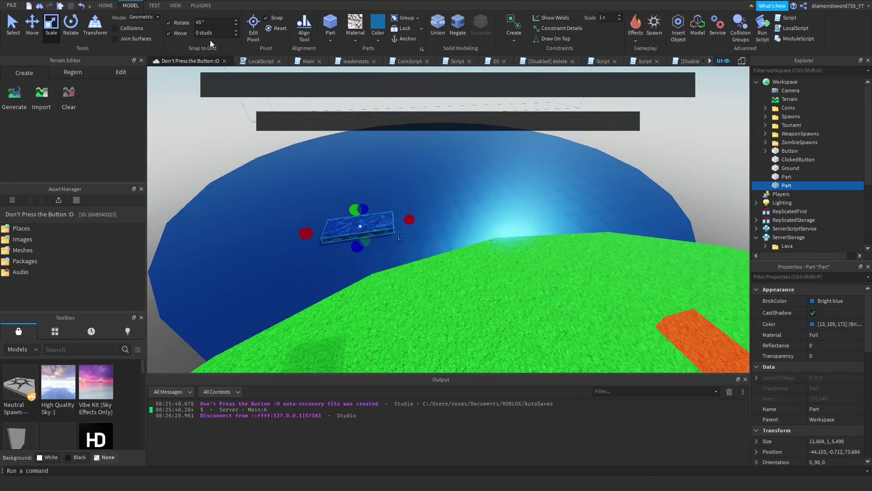
# Step: Change the slab's material to Cobblestone and its colour to Pearl
pyautogui.click(361, 42)
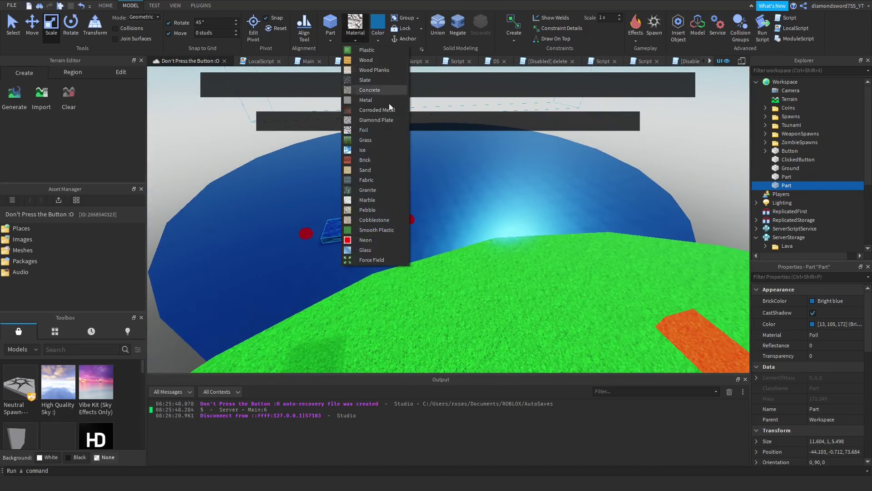
pyautogui.click(389, 220)
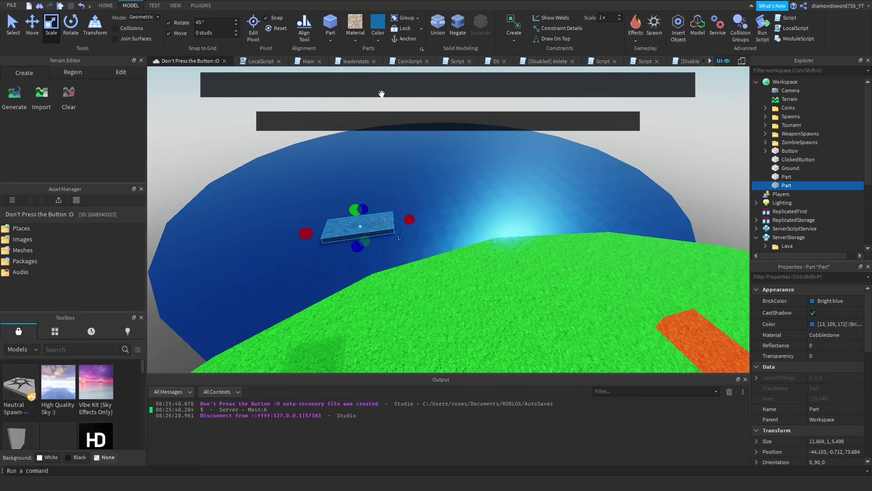
pyautogui.click(378, 40)
pyautogui.click(510, 197)
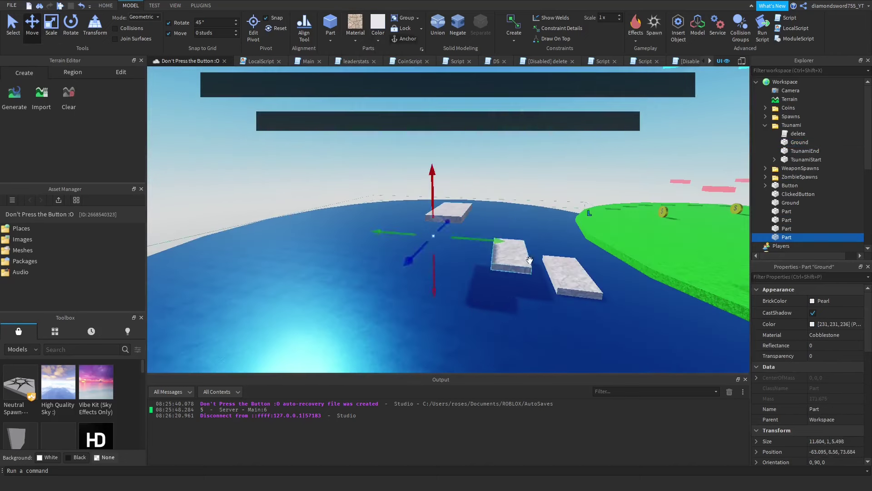
# Step: Duplicate the cobblestone slab several times and space the copies as rising jump steps across the blue platform
pyautogui.click(529, 260)
pyautogui.moveTo(529, 260); pyautogui.dragTo(481, 235, button='right')
pyautogui.hotkey('ctrl', 'd')
pyautogui.moveTo(518, 240); pyautogui.dragTo(539, 236)
pyautogui.hotkey('ctrl', 'd')
pyautogui.moveTo(502, 195); pyautogui.dragTo(503, 180)
pyautogui.moveTo(503, 180); pyautogui.dragTo(514, 234, button='right')
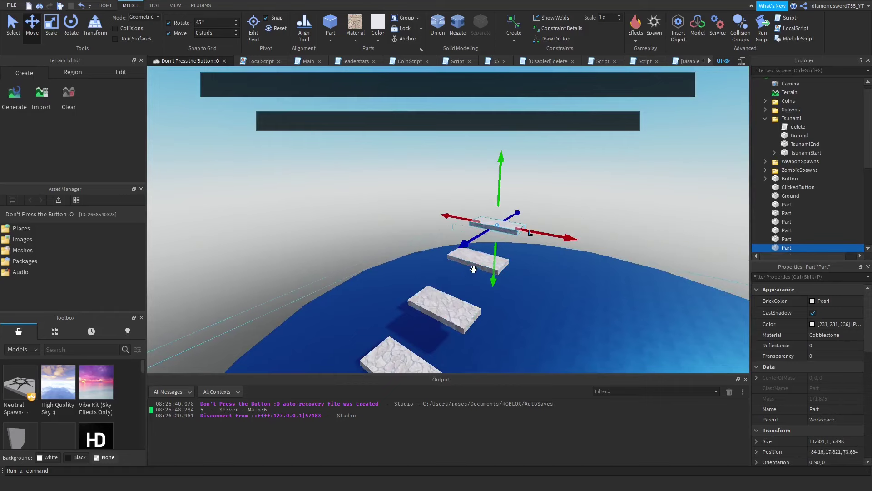
# Step: Set the rotation snap to 45.5° and add turned copies of the top slab so the staircase curves back
pyautogui.click(775, 277)
pyautogui.write('a')
pyautogui.click(478, 191)
pyautogui.doubleClick(200, 23)
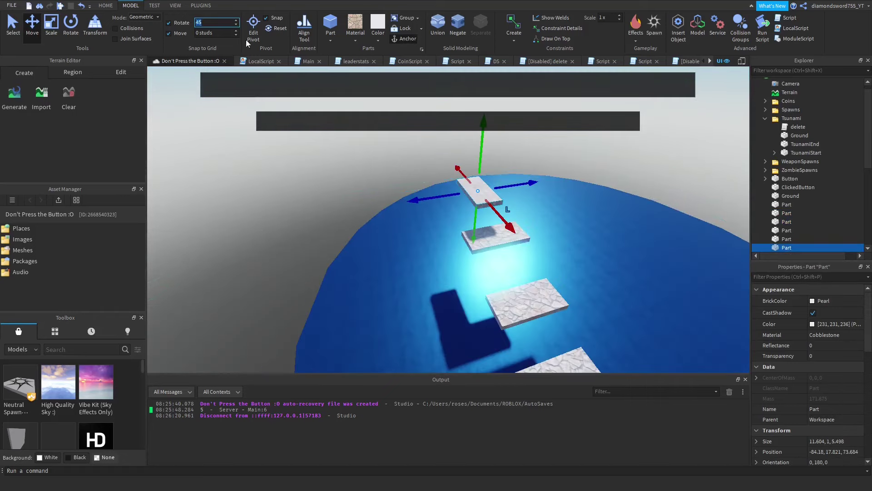
pyautogui.write('22.5')
pyautogui.click(70, 25)
pyautogui.hotkey('ctrl', 'd')
pyautogui.moveTo(489, 175); pyautogui.dragTo(472, 191)
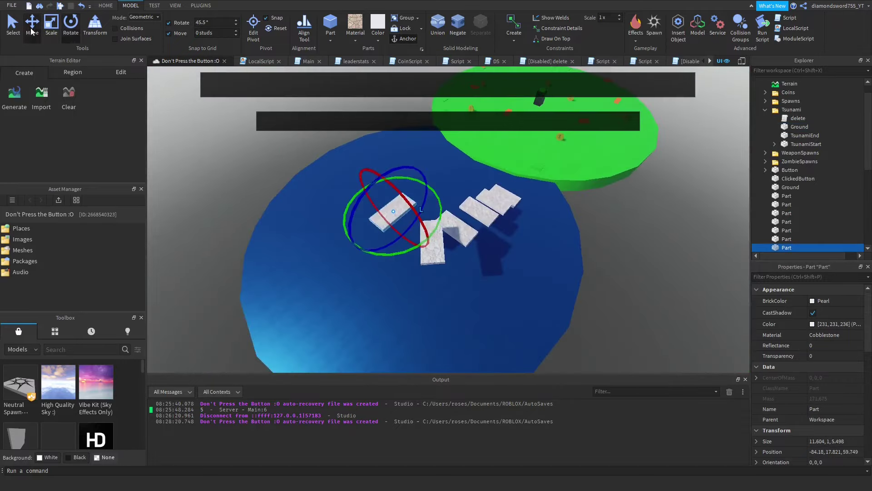
pyautogui.hotkey('ctrl', '2')
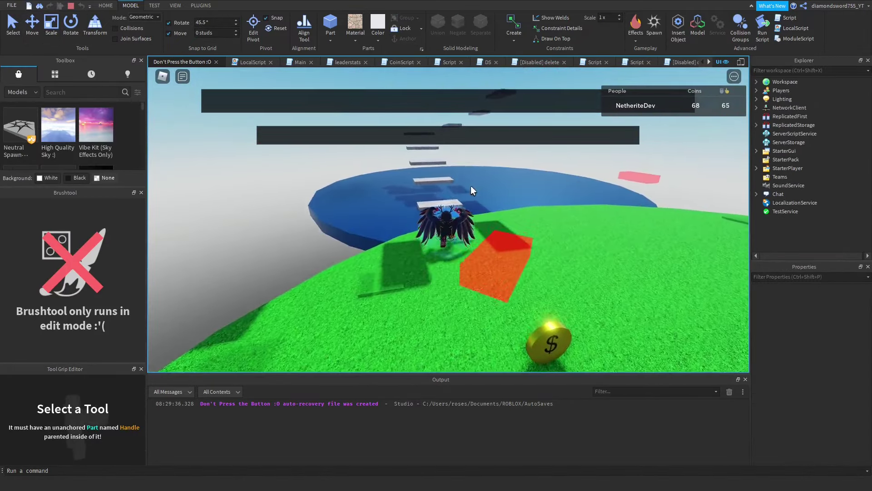
# Step: Playtest the slab staircase by jumping up it towards the large cobblestone platform, and end the playtest
pyautogui.press('w')
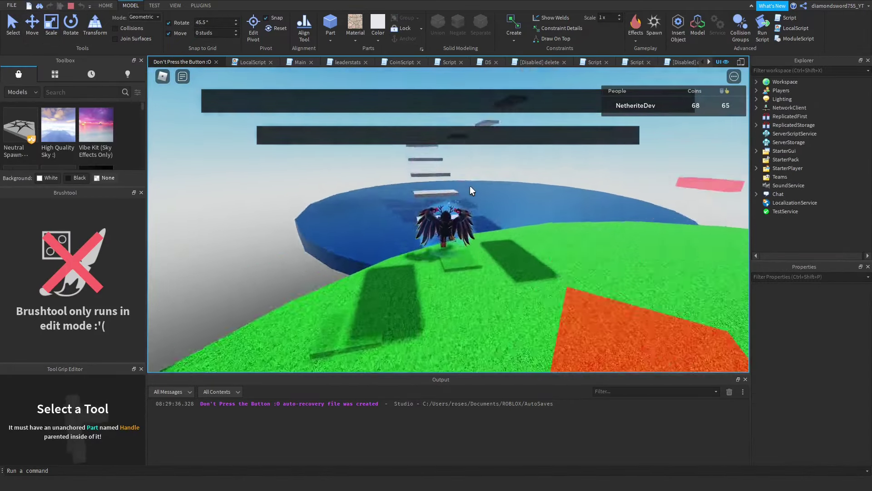
pyautogui.press('w')
pyautogui.press('space')
pyautogui.press('space')
pyautogui.moveTo(470, 186)
pyautogui.mouseDown(button='right')
pyautogui.moveTo(482, 208)
pyautogui.moveTo(479, 194)
pyautogui.mouseUp(button='right')
pyautogui.press('w')
pyautogui.press('space')
pyautogui.press('space')
pyautogui.press('space')
pyautogui.press('w')
pyautogui.press('space')
pyautogui.press('space')
pyautogui.press('w')
pyautogui.press('space')
pyautogui.press('space')
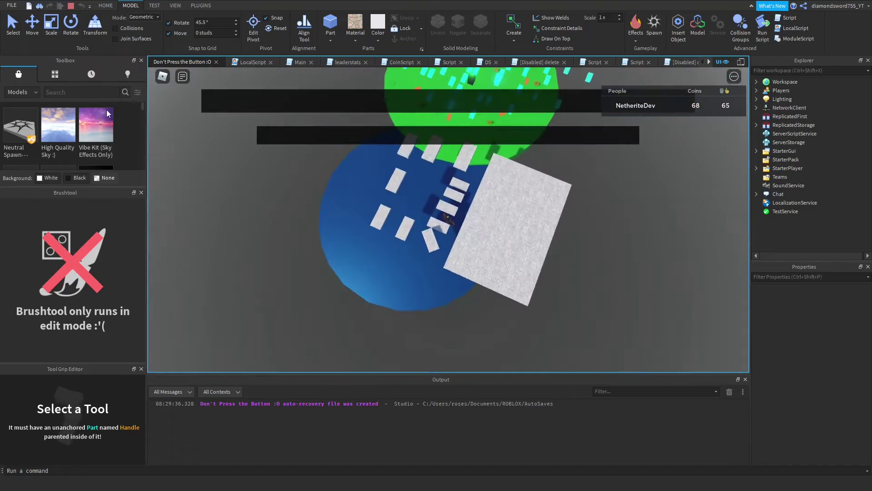
pyautogui.hotkey('shift', 'F5')
# Step: Adjust the placement of the highest slabs leading to the large cobblestone platform
pyautogui.click(504, 229)
pyautogui.press('d')
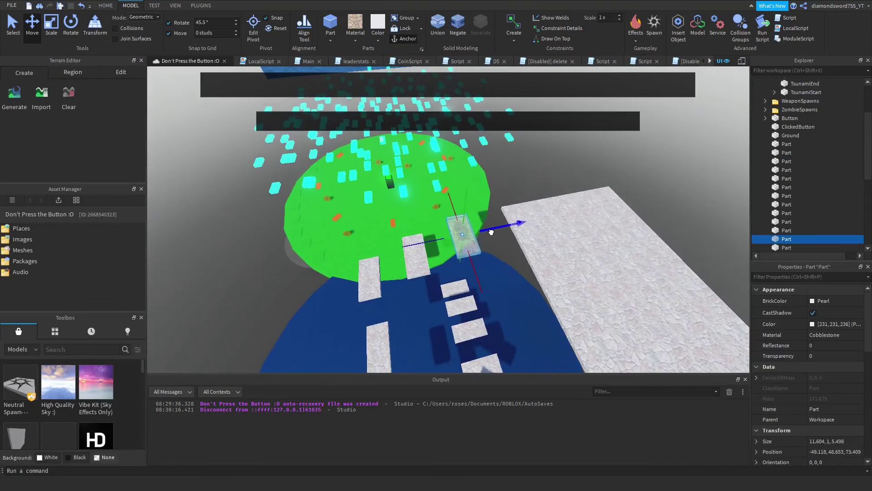
pyautogui.moveTo(553, 292); pyautogui.dragTo(516, 306)
pyautogui.press('d')
pyautogui.click(583, 172)
pyautogui.moveTo(526, 158); pyautogui.dragTo(526, 158, button='right')
pyautogui.press('s')
pyautogui.press('d')
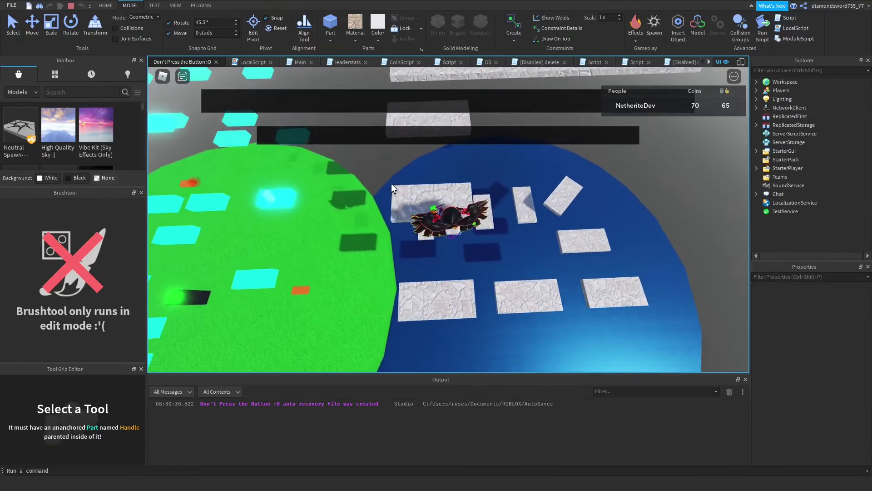
# Step: Playtest the adjusted upper jumps and inspect the spacing between the slabs from above
pyautogui.press('w')
pyautogui.press('space')
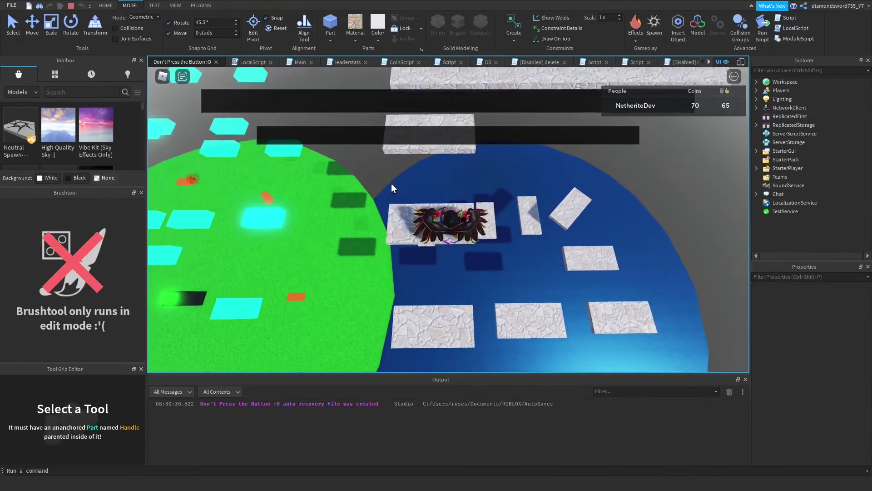
pyautogui.moveTo(391, 184); pyautogui.dragTo(391, 183, button='right')
pyautogui.scroll(-3, 391, 184)
pyautogui.scroll(3, 391, 183)
pyautogui.scroll(-3, 391, 184)
pyautogui.scroll(3, 395, 190)
pyautogui.scroll(-5, 395, 190)
pyautogui.press('w')
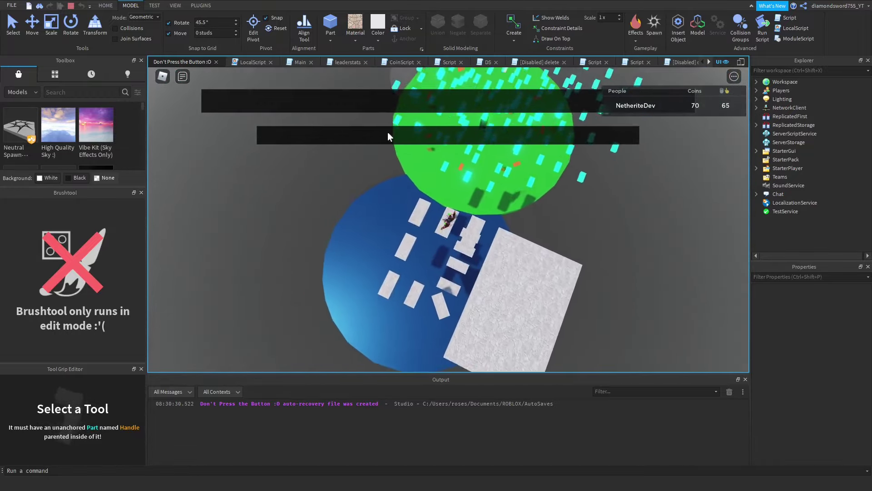
pyautogui.press('w')
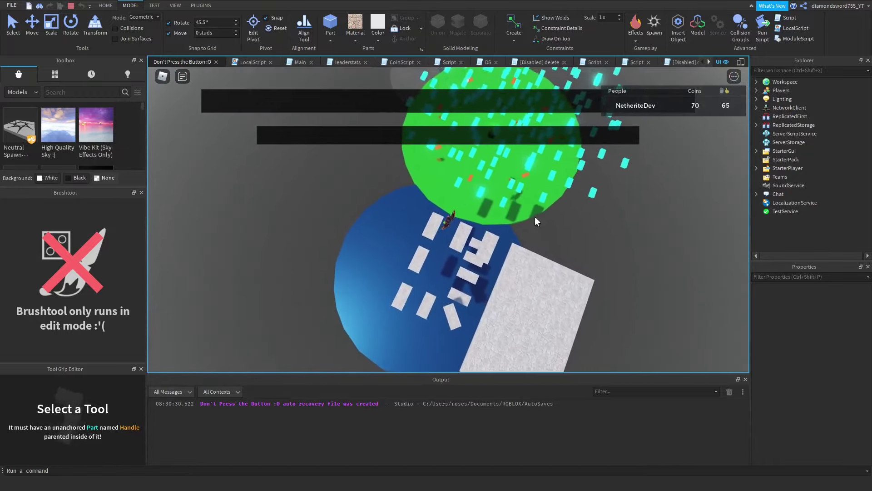
pyautogui.moveTo(585, 237); pyautogui.dragTo(586, 237, button='right')
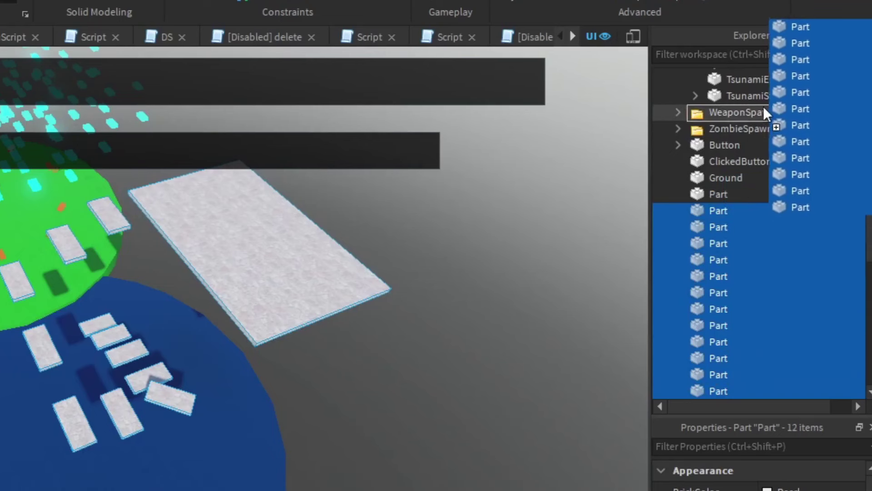
# Step: Move the 12 cobblestone parts from Workspace into the Tsunami folder
pyautogui.moveTo(808, 98); pyautogui.dragTo(798, 82)
pyautogui.moveTo(743, 75); pyautogui.dragTo(747, 94)
pyautogui.moveTo(731, 124); pyautogui.dragTo(780, 355)
pyautogui.scroll(-1, 773, 273)
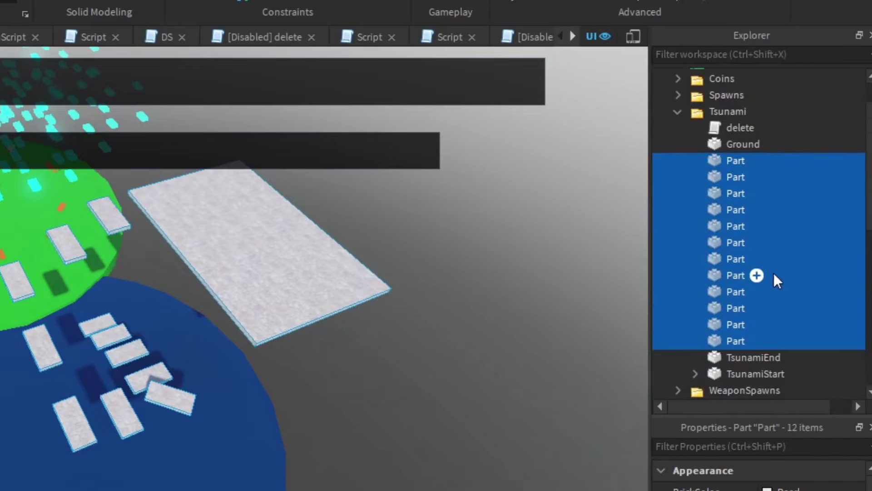
# Step: Move the completed Tsunami folder from Workspace back into ServerStorage
pyautogui.click(532, 352)
pyautogui.click(677, 112)
pyautogui.moveTo(727, 111); pyautogui.dragTo(726, 161)
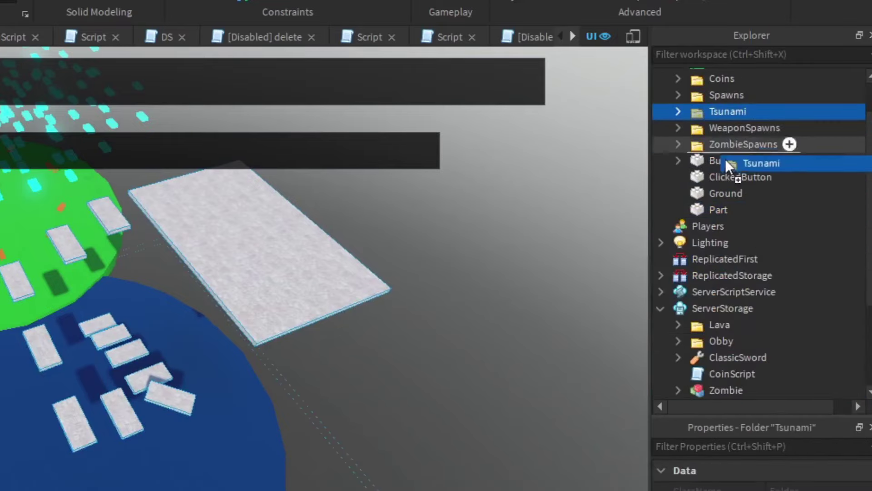
pyautogui.moveTo(767, 312); pyautogui.dragTo(767, 305)
pyautogui.click(526, 318)
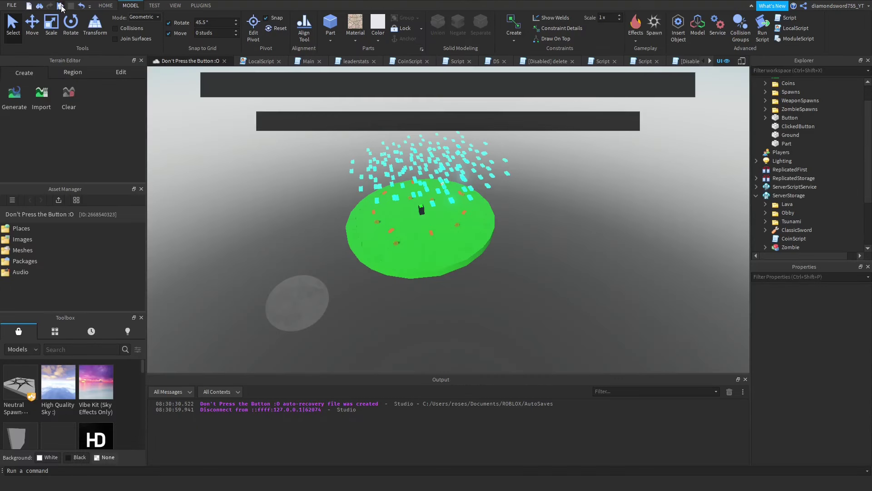
# Step: Start a playtest, trigger the "Get to Higher Ground!" event with the button, and run to the first slabs
pyautogui.click(59, 6)
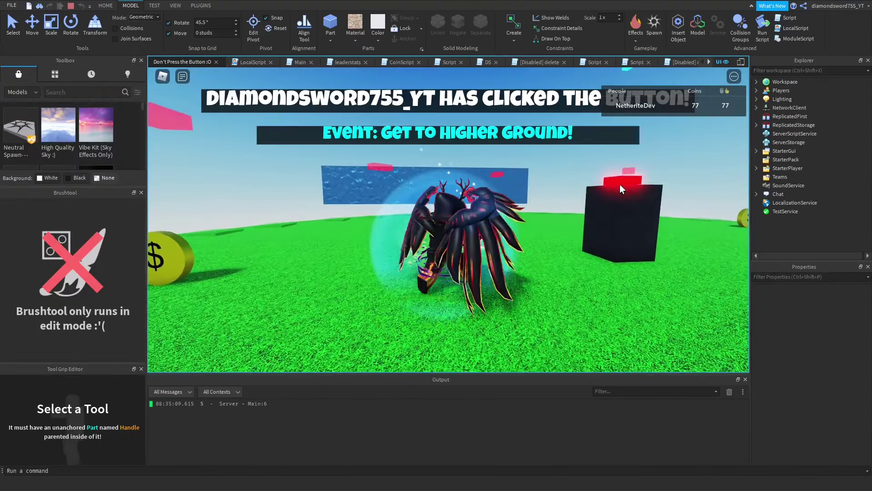
pyautogui.press('space')
pyautogui.press('s')
pyautogui.press('d')
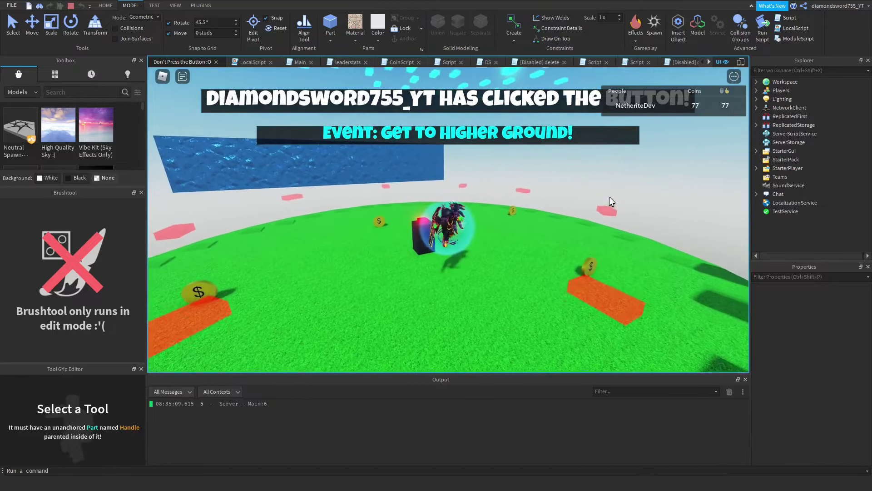
pyautogui.press('w')
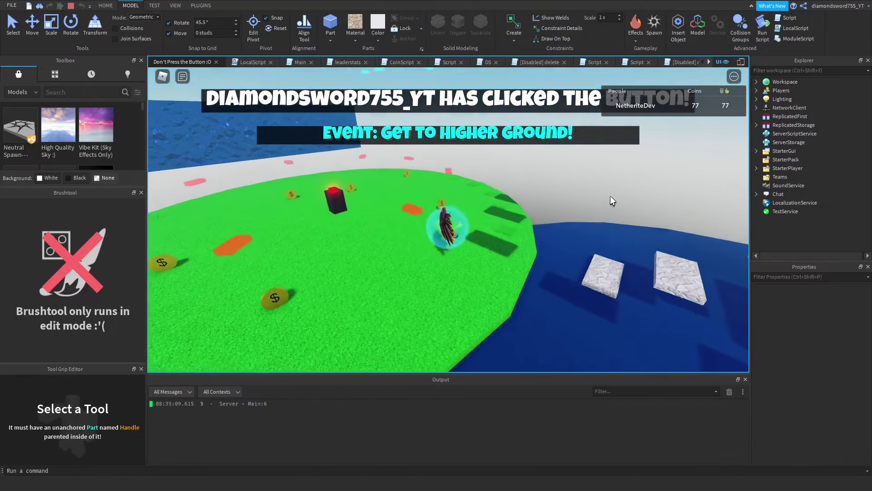
pyautogui.moveTo(609, 196); pyautogui.dragTo(611, 196, button='right')
pyautogui.press('space')
pyautogui.press('w')
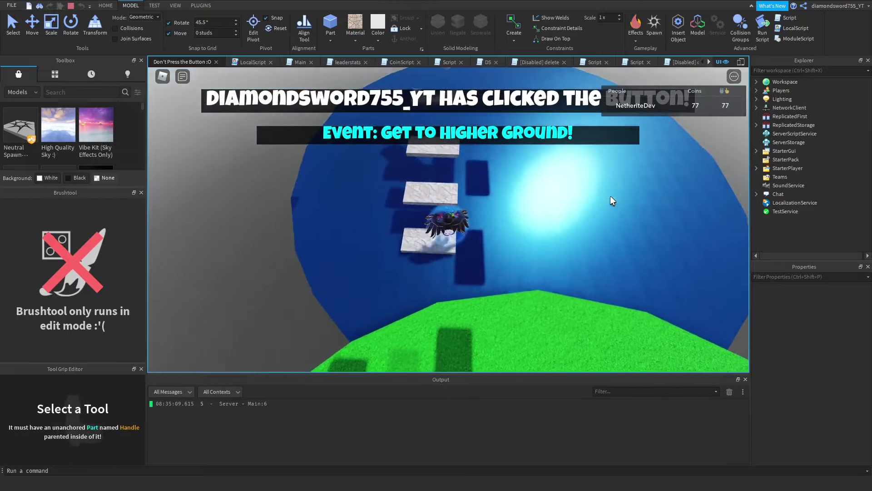
# Step: Climb the cobblestone slabs during the tsunami event to check that higher ground can be reached
pyautogui.press('space')
pyautogui.press('space')
pyautogui.press('w')
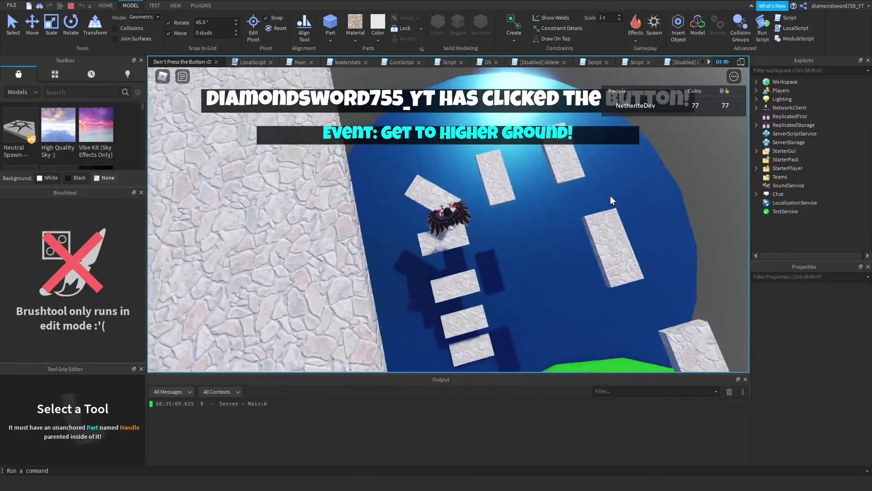
pyautogui.moveTo(610, 195); pyautogui.dragTo(610, 196, button='right')
pyautogui.press('w')
pyautogui.press('space')
pyautogui.press('w')
pyautogui.press('space')
pyautogui.press('w')
pyautogui.press('space')
pyautogui.press('s')
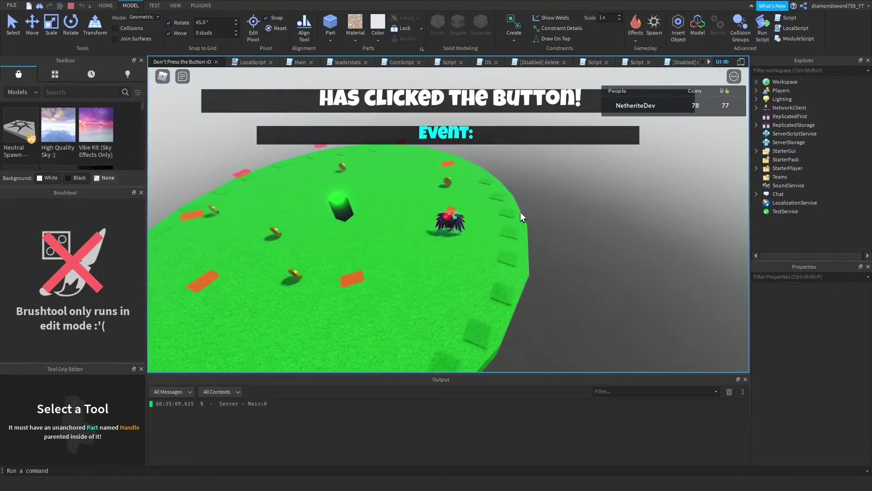
# Step: Roam the green arena after the event, collect a coin, and return to the green button
pyautogui.press('a')
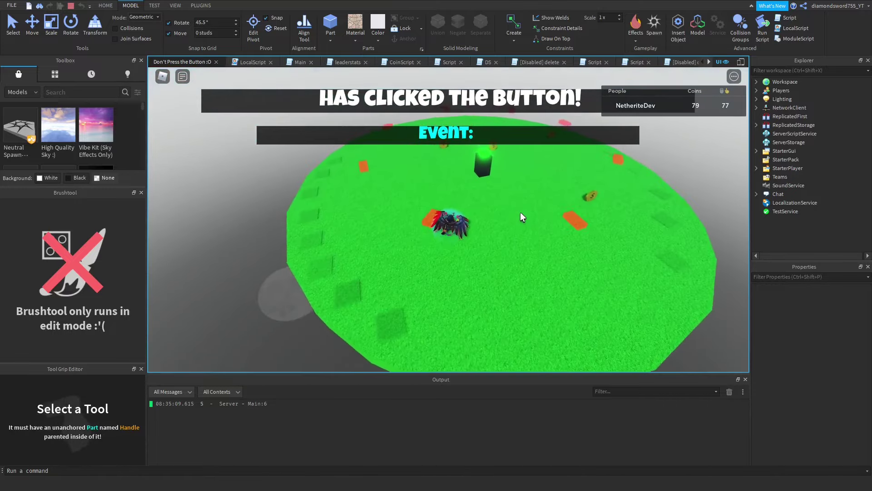
pyautogui.press('w')
pyautogui.press('s')
pyautogui.scroll(2, 517, 216)
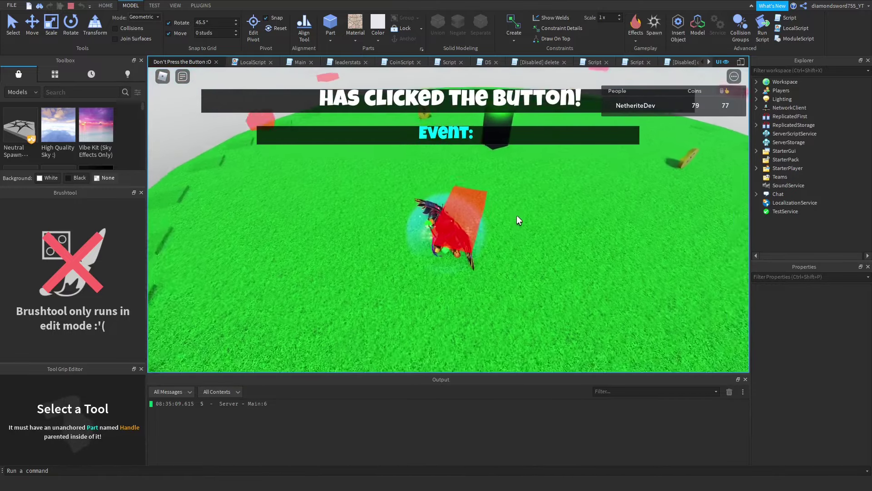
pyautogui.scroll(1, 517, 217)
pyautogui.scroll(-2, 517, 216)
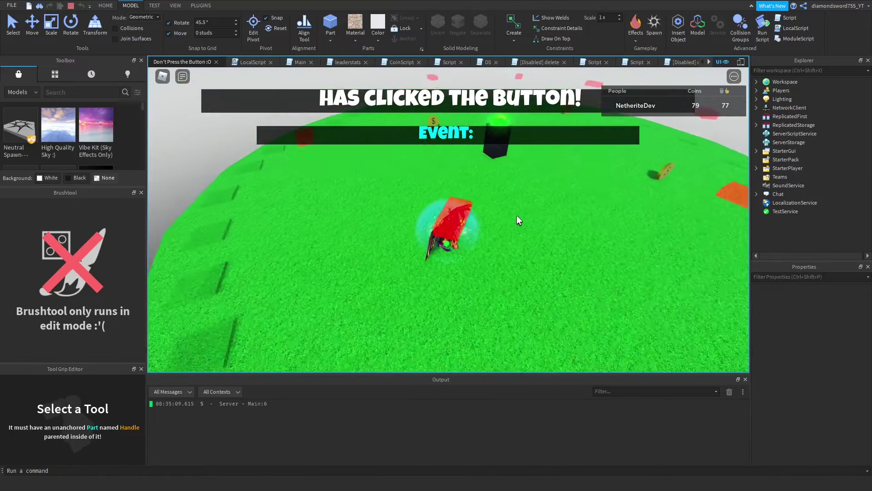
pyautogui.scroll(3, 516, 216)
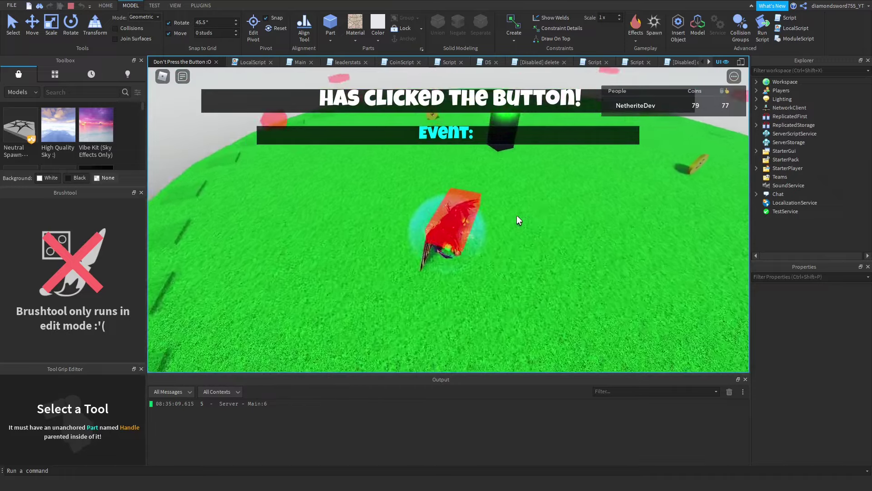
pyautogui.moveTo(517, 216); pyautogui.dragTo(522, 216, button='right')
pyautogui.scroll(-3, 516, 217)
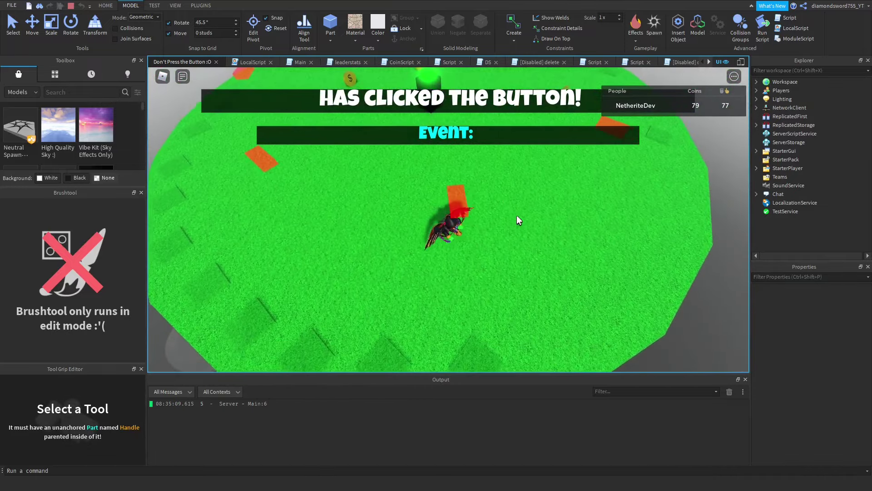
pyautogui.press('d')
pyautogui.press('a')
pyautogui.press('s')
pyautogui.press('w')
pyautogui.press('w')
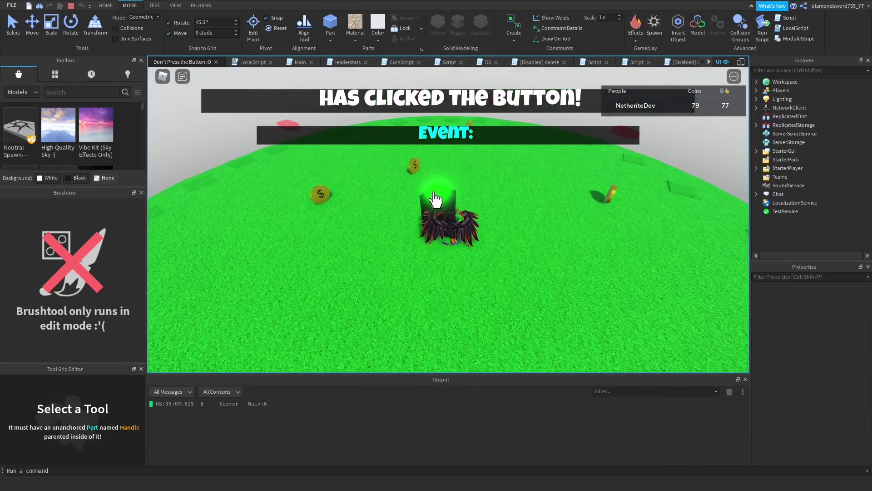
# Step: Trigger the tsunami event again from the button and run towards the slab staircase
pyautogui.scroll(-3, 472, 192)
pyautogui.press('d')
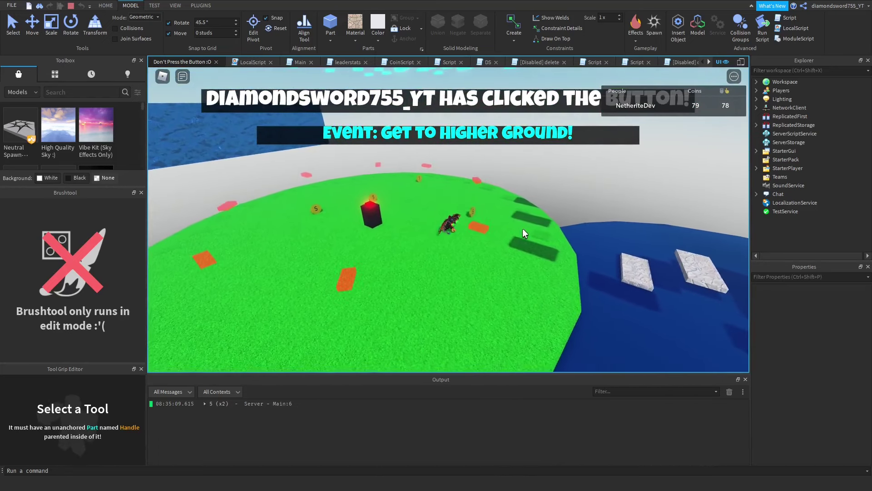
pyautogui.press('w')
pyautogui.moveTo(523, 231); pyautogui.dragTo(522, 236, button='right')
pyautogui.press('w')
pyautogui.press('w')
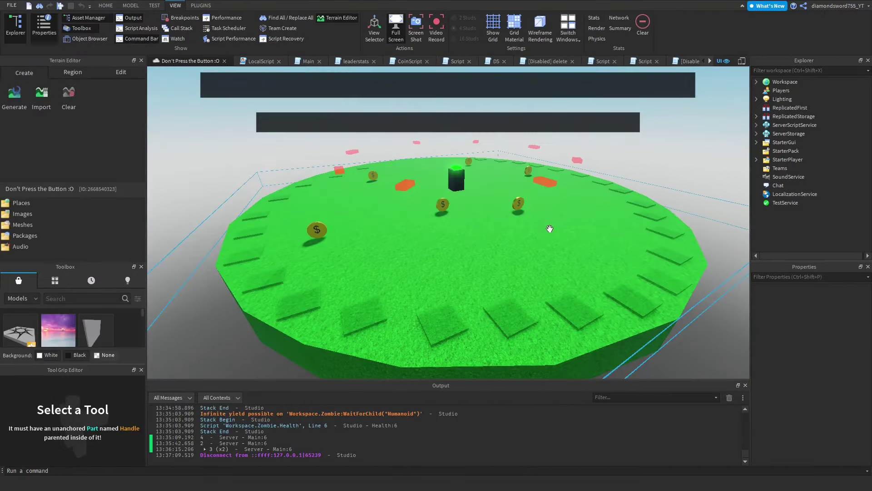
pyautogui.scroll(-3, 549, 229)
pyautogui.scroll(10, 589, 202)
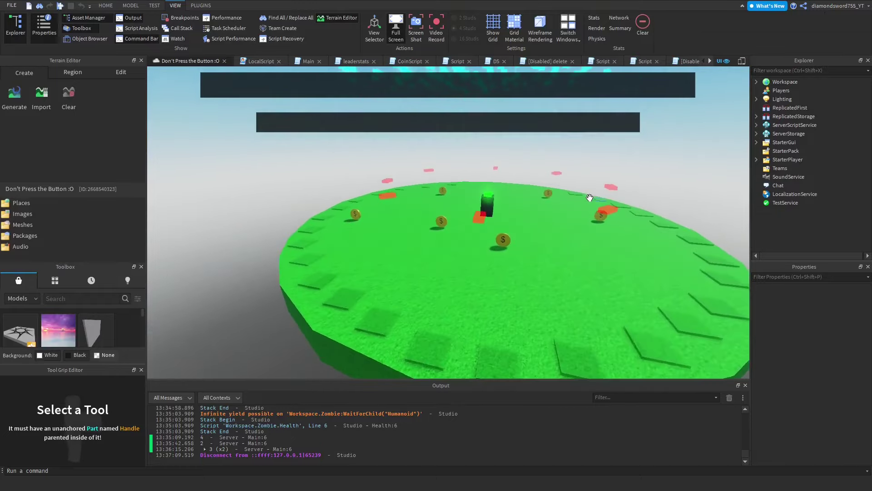
# Step: Look over the green arena, its button, coins and floating platforms from several angles and distances
pyautogui.scroll(-5, 589, 198)
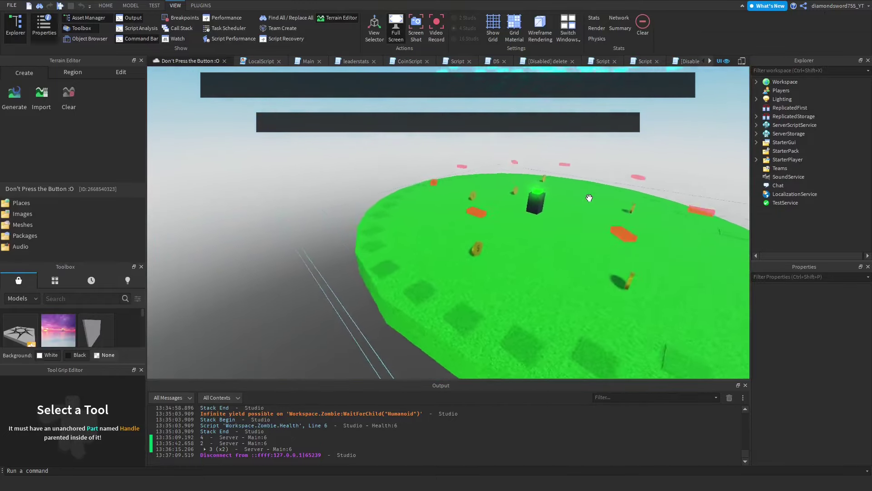
pyautogui.scroll(-5, 590, 198)
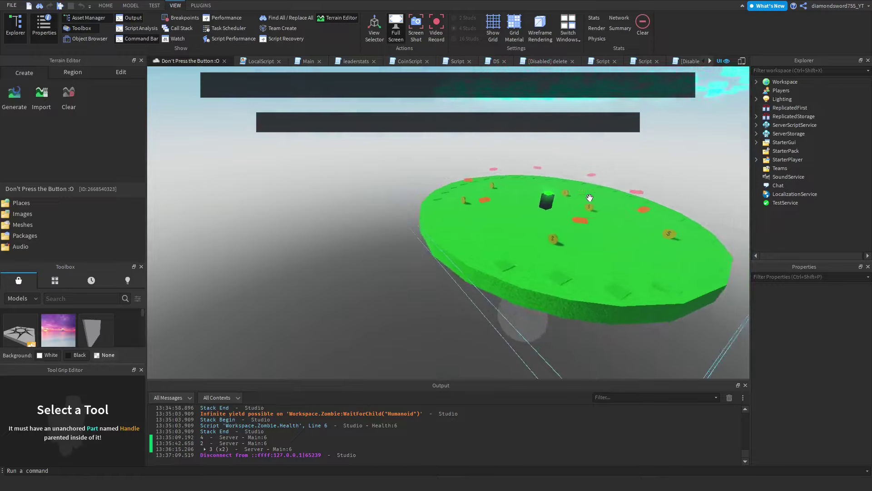
pyautogui.scroll(4, 589, 198)
pyautogui.scroll(6, 590, 198)
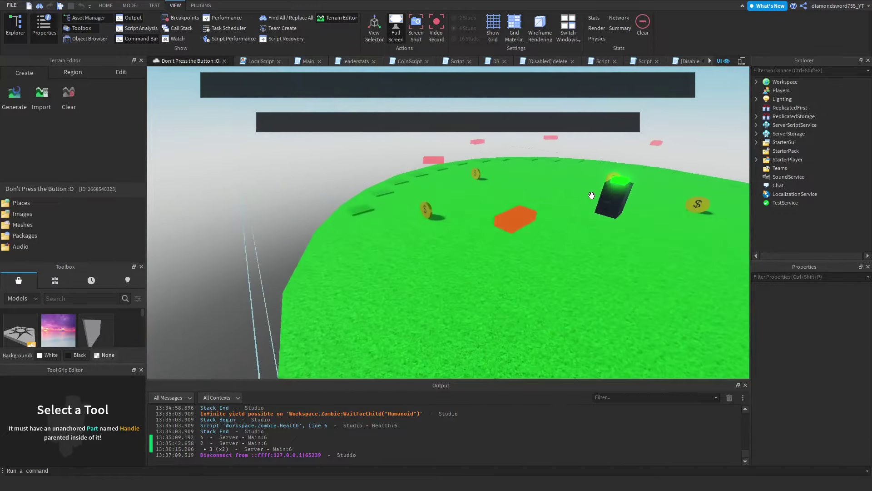
pyautogui.scroll(-10, 593, 194)
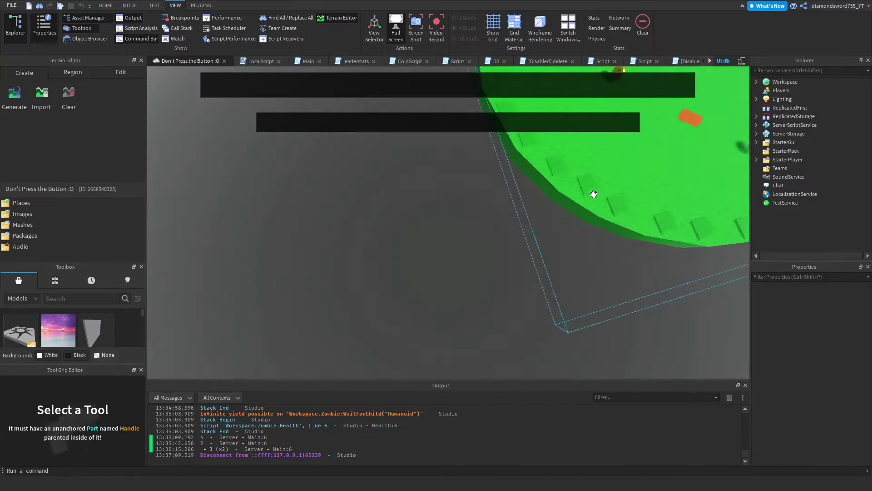
pyautogui.scroll(8, 593, 195)
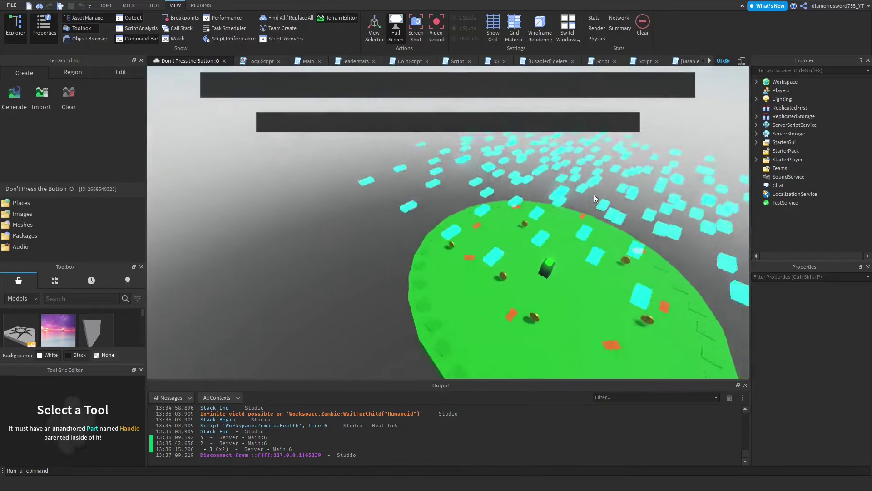
pyautogui.moveTo(594, 194); pyautogui.dragTo(394, 227, button='right')
pyautogui.scroll(-5, 394, 227)
pyautogui.scroll(2, 394, 227)
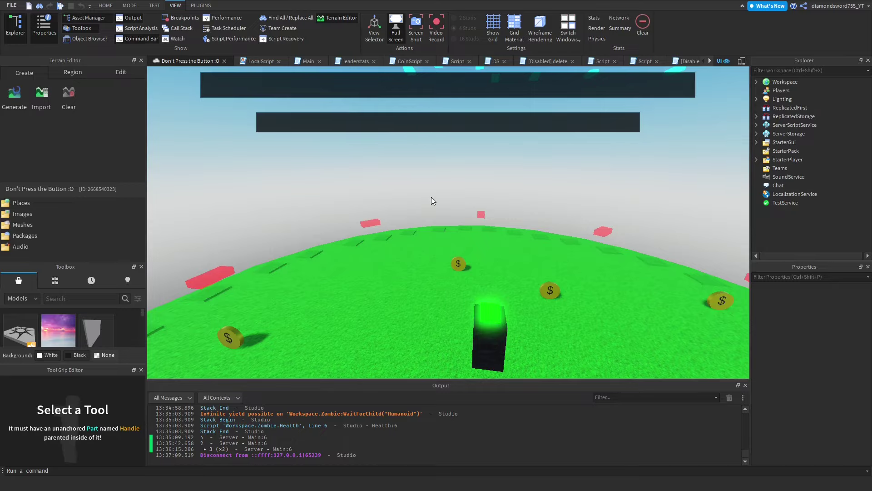
pyautogui.scroll(3, 385, 184)
pyautogui.moveTo(429, 209); pyautogui.dragTo(429, 209, button='right')
pyautogui.press('w')
pyautogui.press('w')
pyautogui.press('w')
pyautogui.press('w')
pyautogui.press('s')
pyautogui.press('w')
pyautogui.press('s')
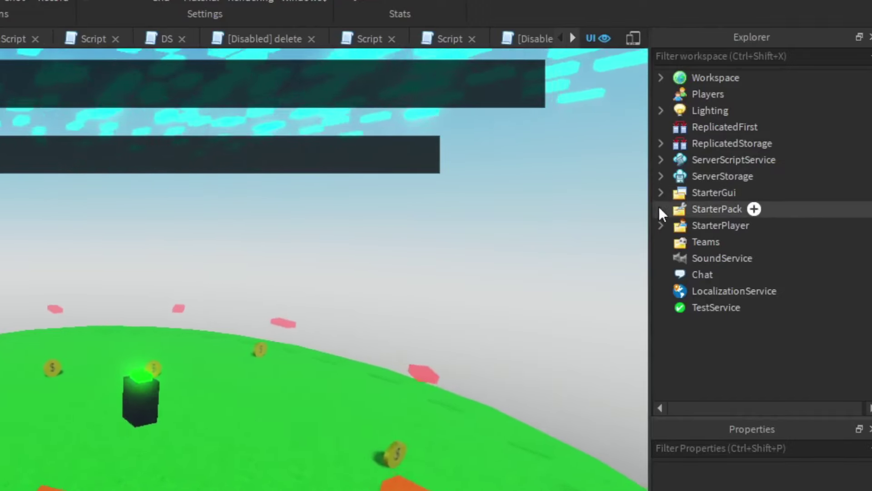
# Step: Browse StarterGui and ServerStorage, and examine the contents of the Lava event folder
pyautogui.click(661, 192)
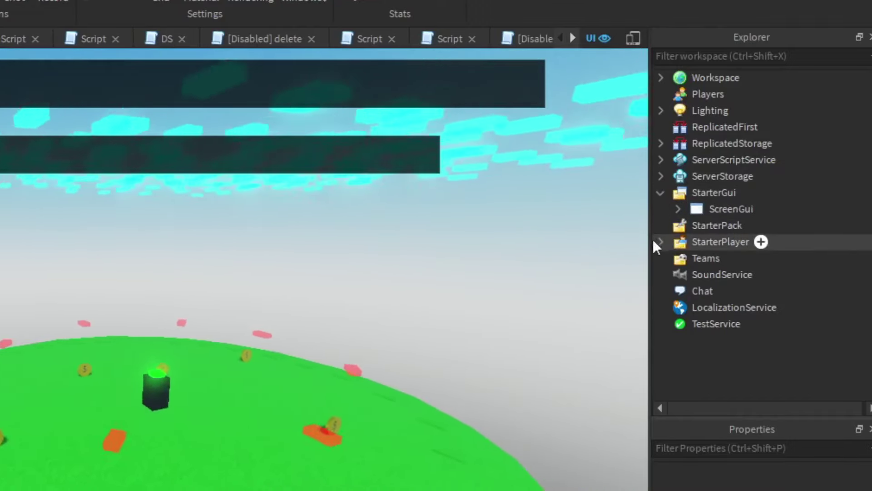
pyautogui.click(660, 175)
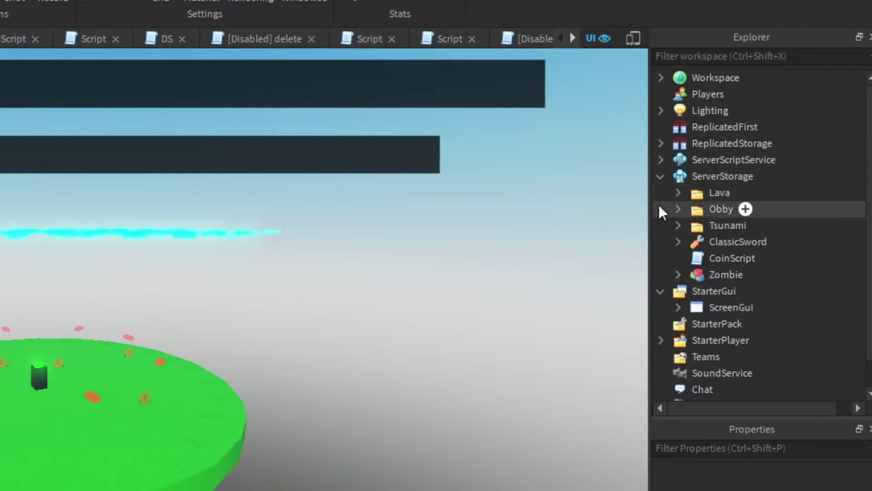
pyautogui.click(677, 193)
pyautogui.scroll(-3, 700, 203)
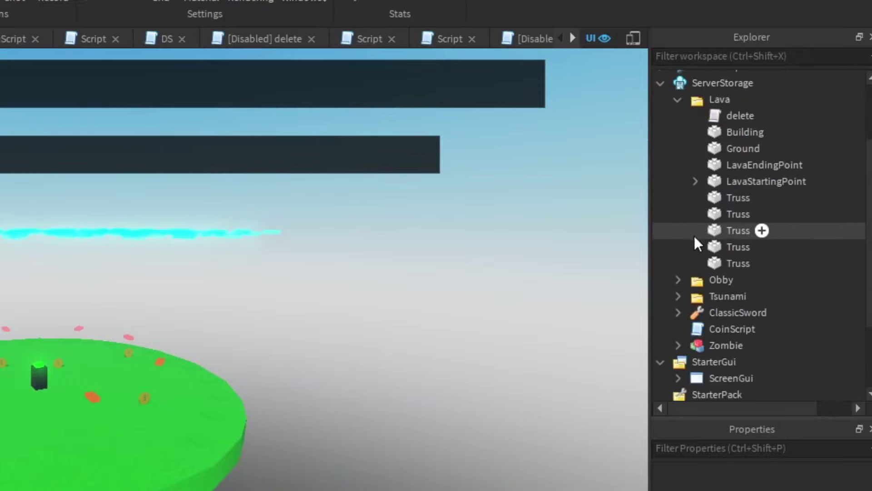
pyautogui.click(678, 99)
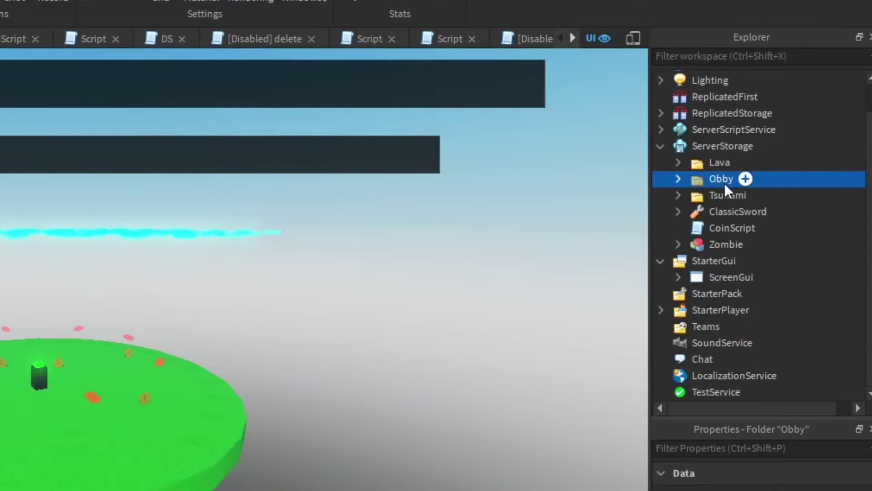
# Step: Duplicate the Obby folder in ServerStorage and move the copy into Workspace
pyautogui.hotkey('ctrl', 'd')
pyautogui.moveTo(718, 178); pyautogui.dragTo(732, 76)
pyautogui.scroll(-2, 469, 235)
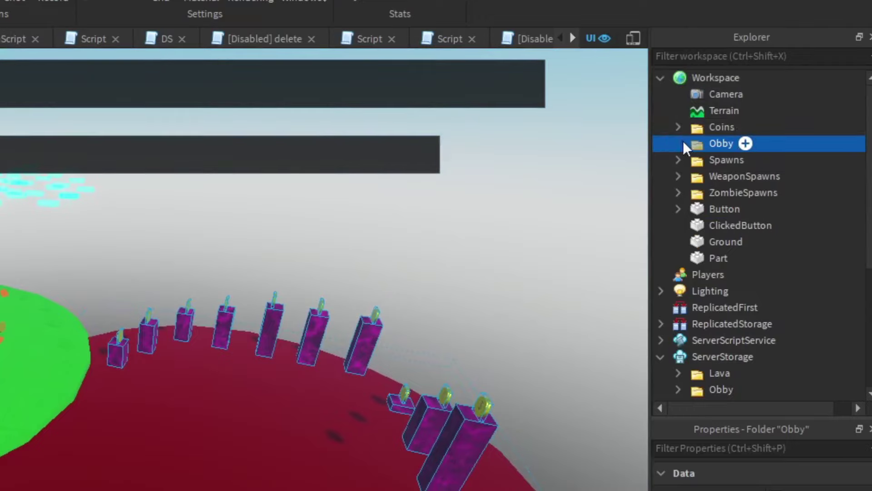
# Step: Remove all coins, parts and the sign from the Workspace Obby folder, keeping the delete script and the Lava part
pyautogui.click(736, 176)
pyautogui.scroll(-6, 756, 174)
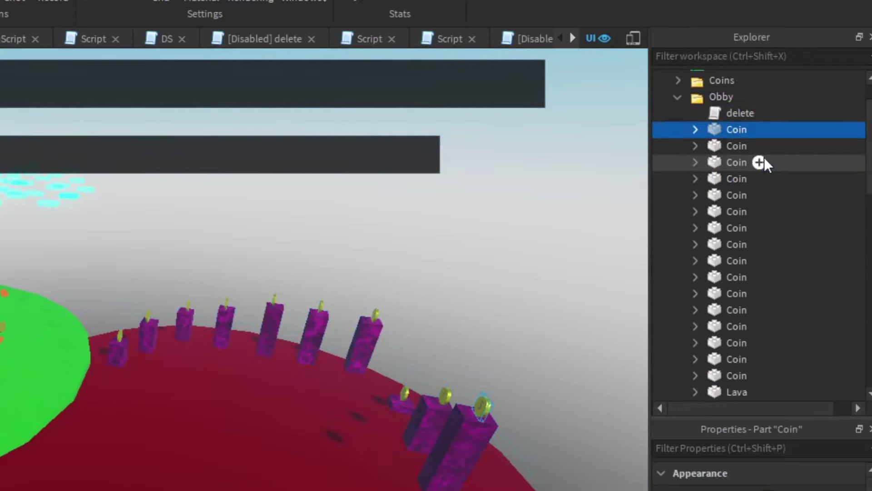
pyautogui.scroll(-2, 756, 182)
pyautogui.scroll(6, 756, 199)
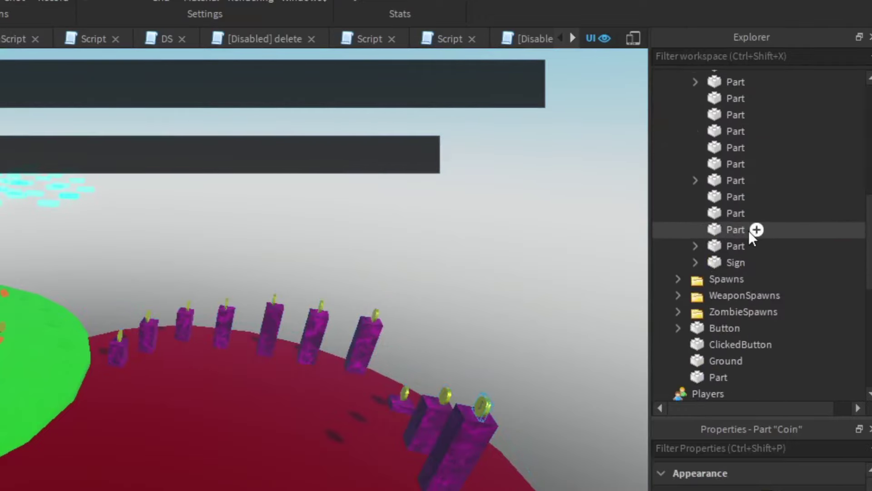
pyautogui.scroll(-3, 751, 296)
pyautogui.keyDown('shift'); pyautogui.click(746, 356); pyautogui.keyUp('shift')
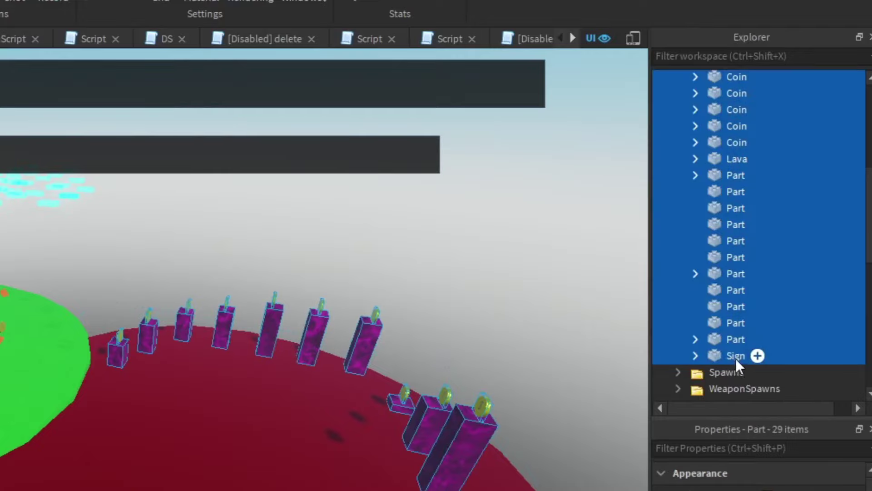
pyautogui.scroll(4, 767, 291)
pyautogui.scroll(3, 777, 273)
pyautogui.scroll(-7, 764, 277)
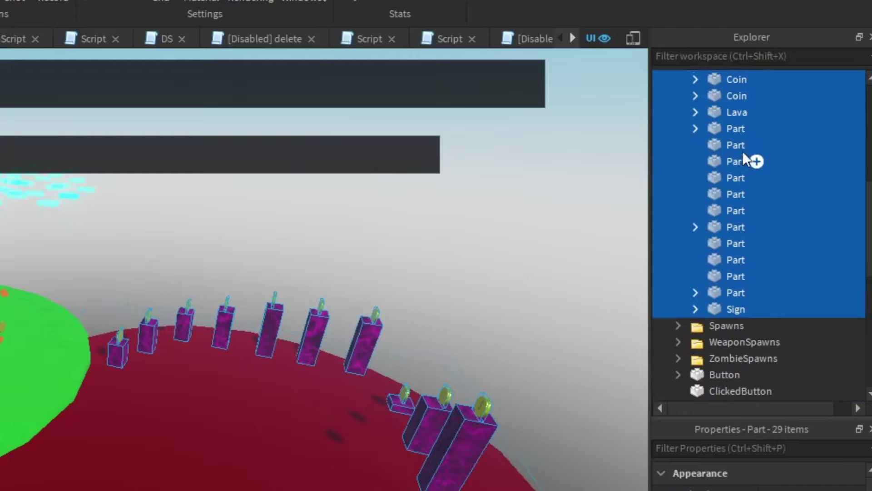
pyautogui.keyDown('ctrl'); pyautogui.click(734, 112); pyautogui.keyUp('ctrl')
pyautogui.hotkey('ctrl', 'x')
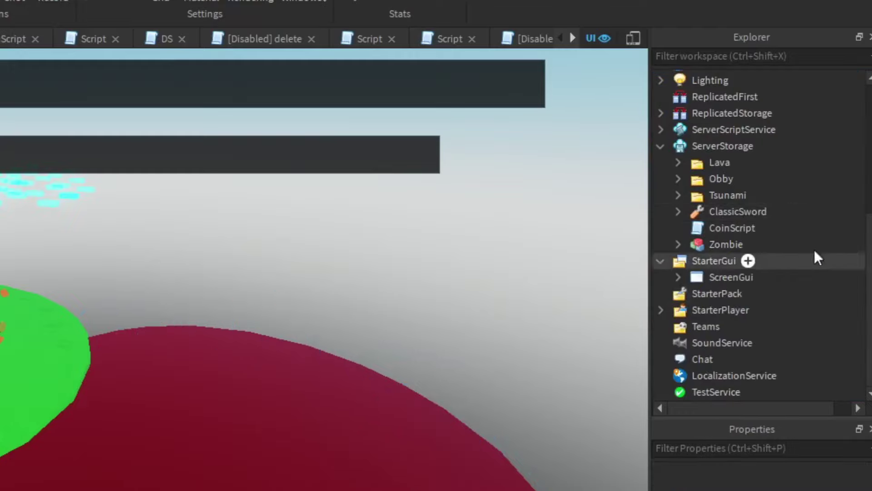
# Step: Delete the Script inside the Lava part of the Workspace Obby folder
pyautogui.click(695, 177)
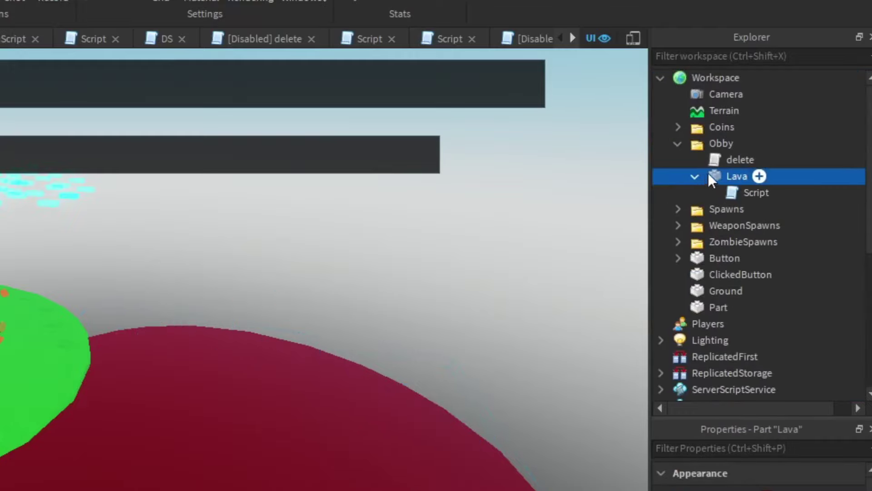
pyautogui.click(735, 193)
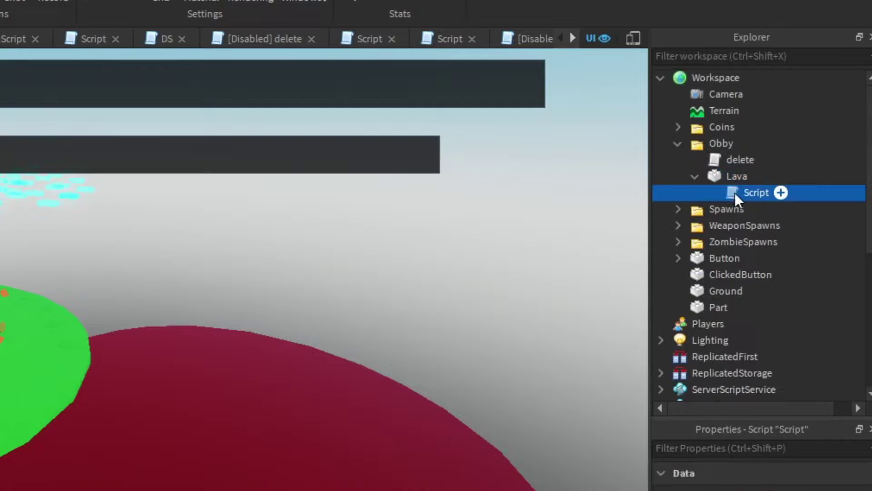
pyautogui.press('Delete')
pyautogui.rightClick(727, 164)
pyautogui.click(568, 187)
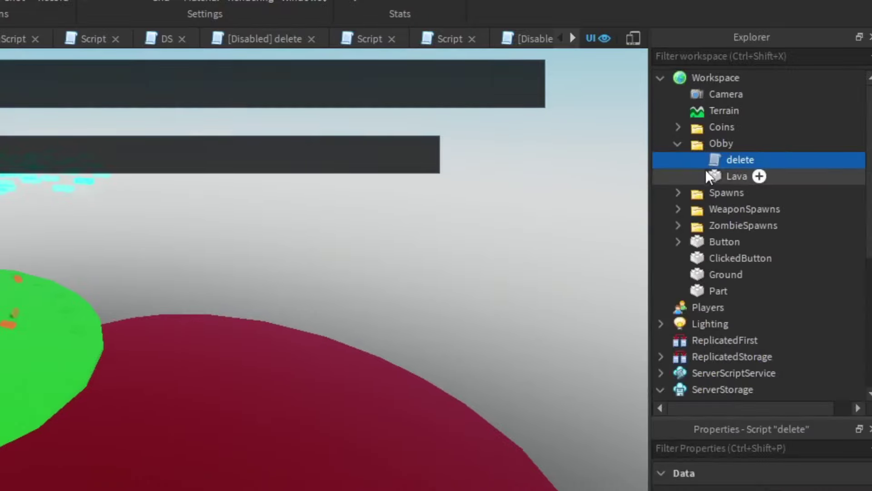
# Step: Rename the Lava part in the Workspace Obby folder to Floor
pyautogui.rightClick(721, 176)
pyautogui.click(703, 278)
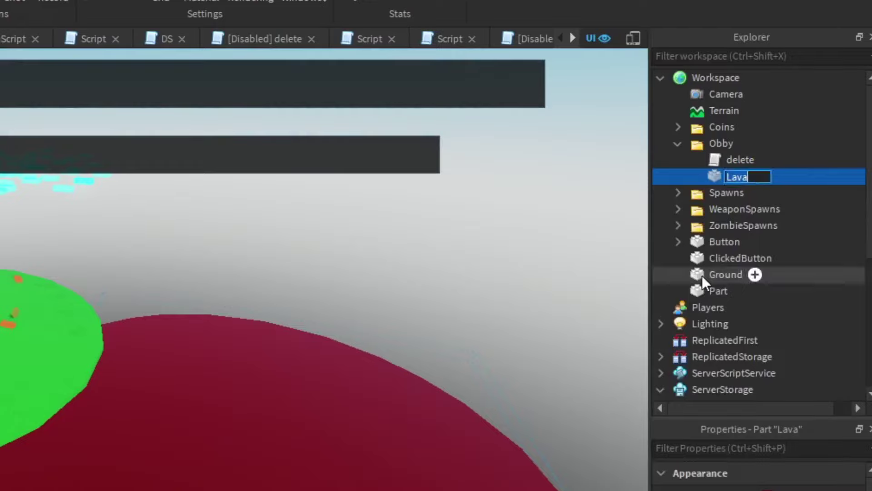
pyautogui.write('Fl')
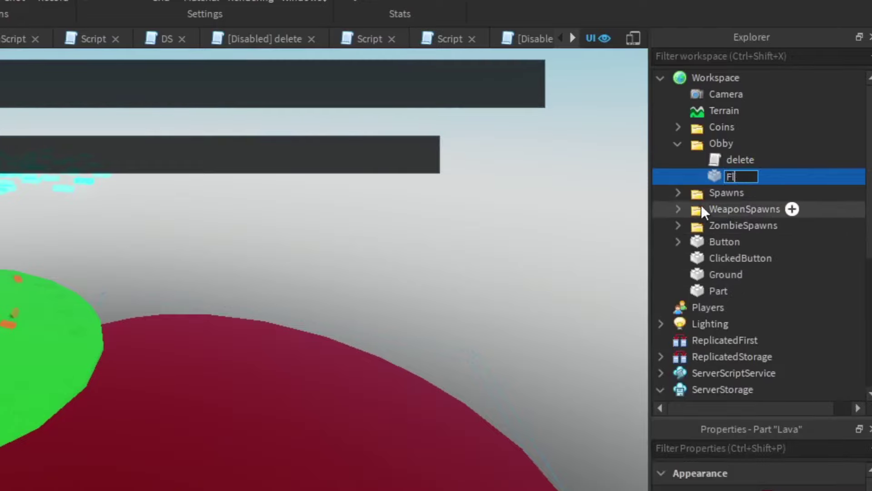
pyautogui.write('oor')
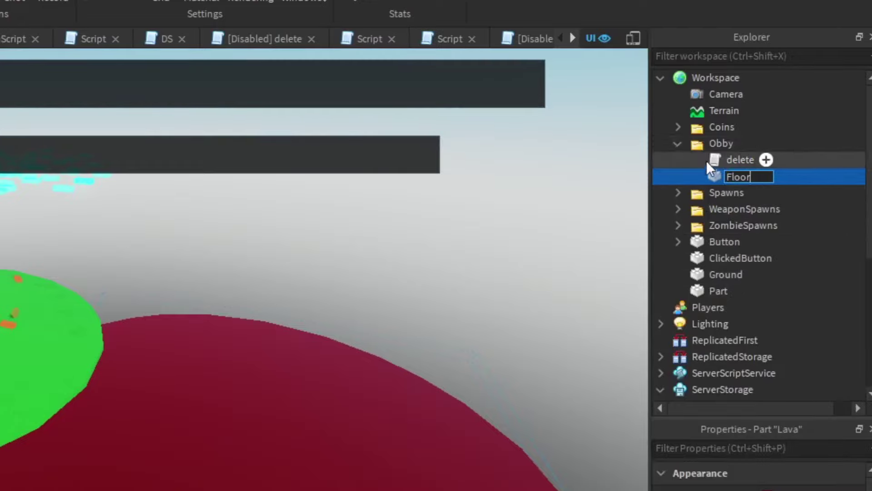
# Step: Rename the Workspace Obby folder to Customize
pyautogui.rightClick(717, 145)
pyautogui.click(684, 251)
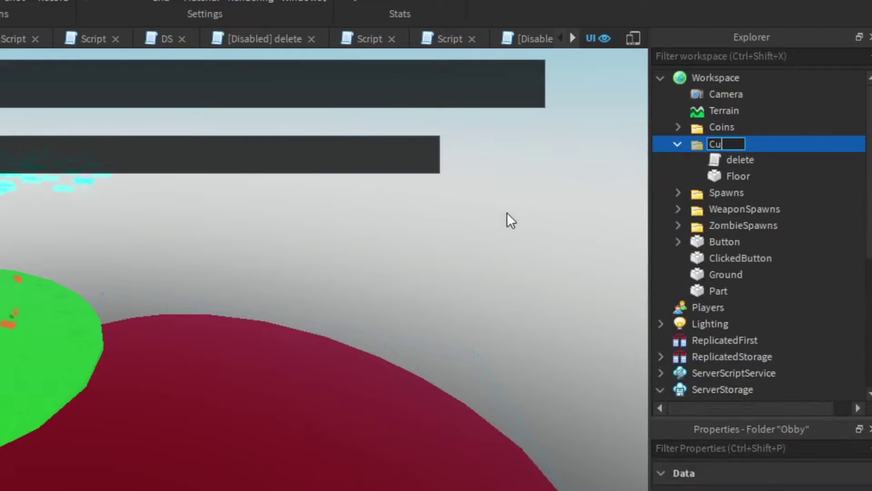
pyautogui.write('Customize')
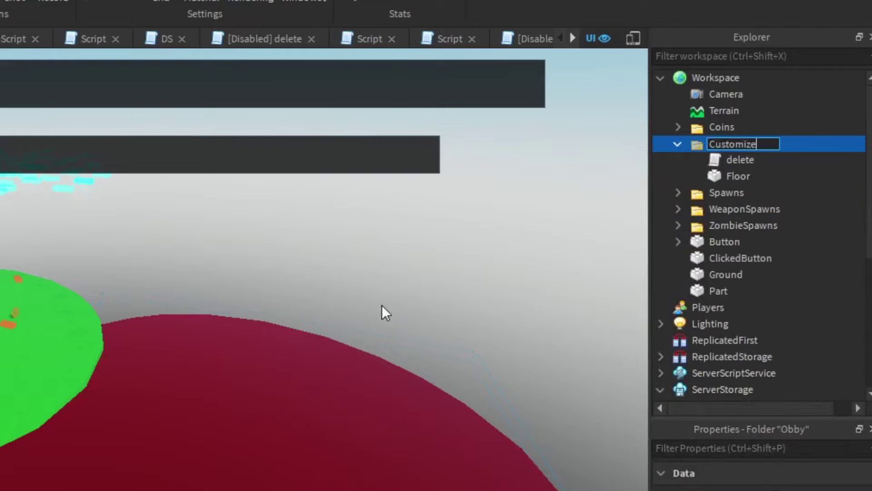
pyautogui.press('Return')
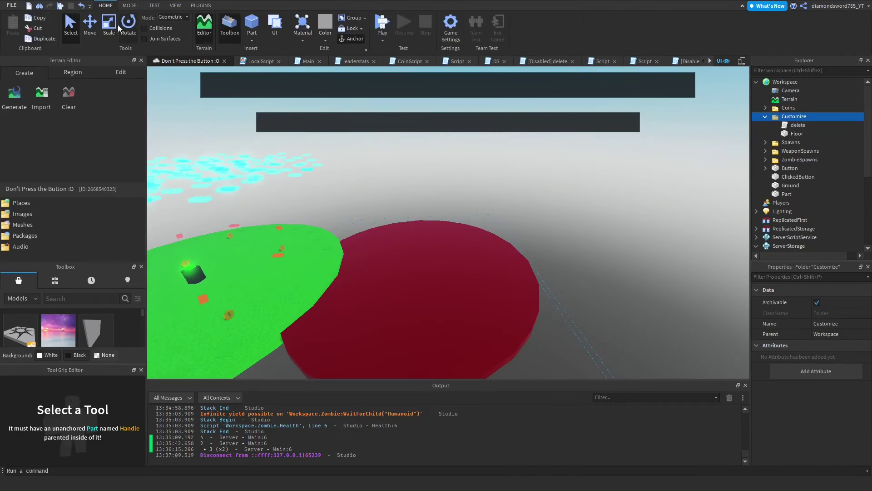
# Step: Raise the contents of the Customize folder slightly with the Move tool, lifting the red disc beside the green arena
pyautogui.moveTo(544, 263); pyautogui.dragTo(414, 291)
pyautogui.moveTo(414, 292); pyautogui.dragTo(414, 191, button='right')
pyautogui.click(90, 25)
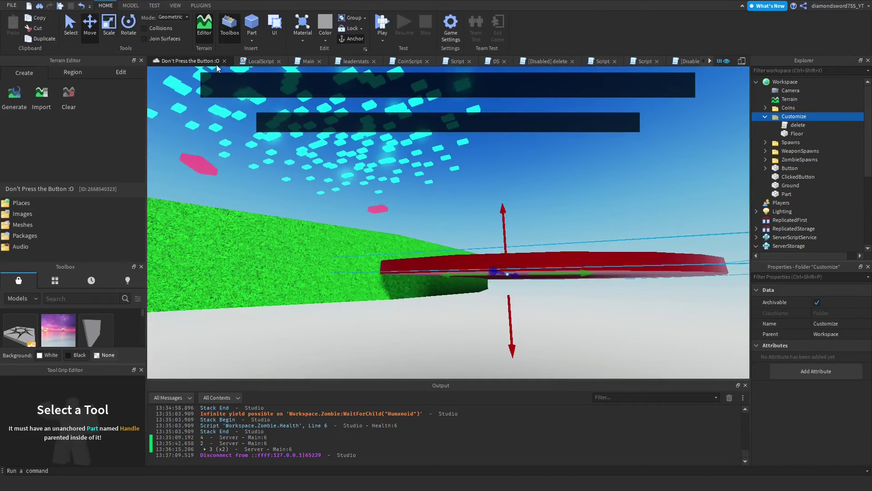
pyautogui.moveTo(502, 212); pyautogui.dragTo(497, 198)
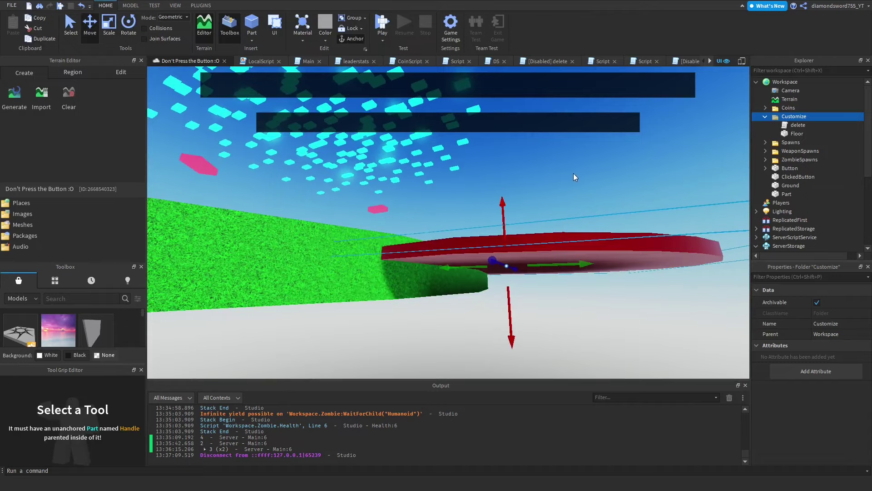
# Step: Enlarge the red Floor disc outward from the green arena with the Scale tool and check its new shape
pyautogui.click(575, 173)
pyautogui.press('w')
pyautogui.moveTo(574, 173); pyautogui.dragTo(578, 169, button='right')
pyautogui.press('s')
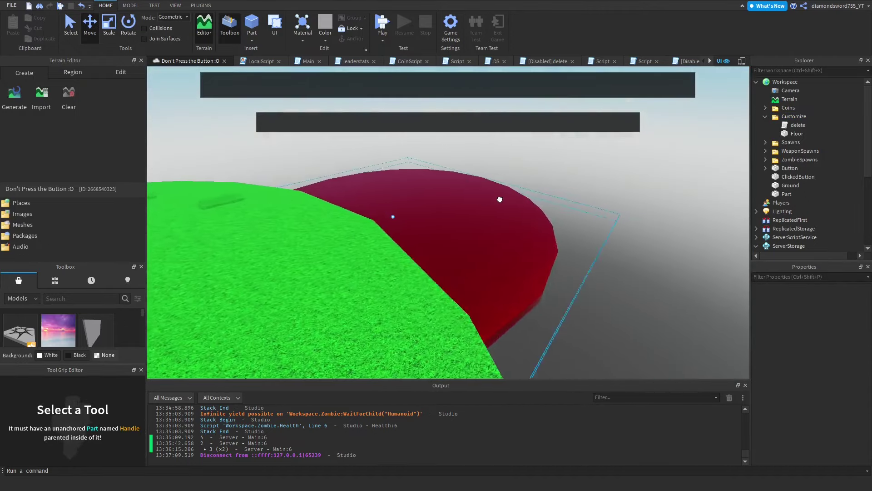
pyautogui.click(498, 199)
pyautogui.press('d')
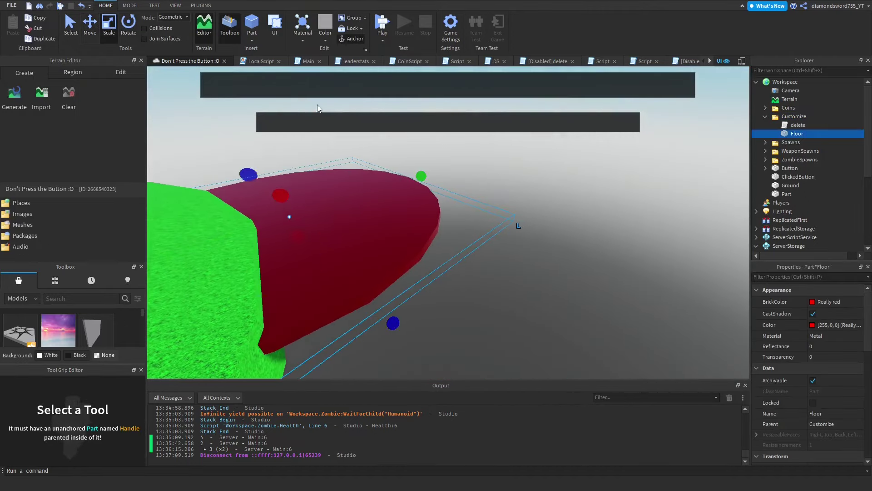
pyautogui.moveTo(420, 175); pyautogui.dragTo(452, 156)
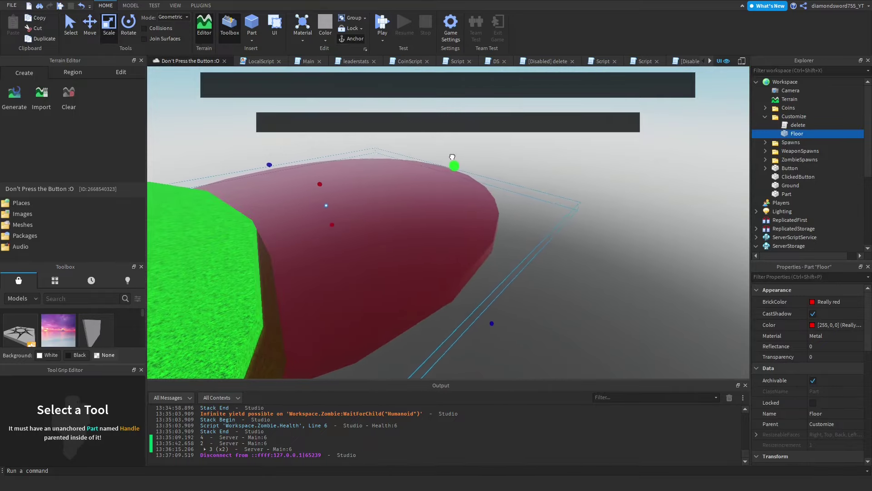
pyautogui.press('s')
pyautogui.click(606, 238)
pyautogui.moveTo(606, 238); pyautogui.dragTo(606, 238, button='right')
pyautogui.press('w')
# Step: Set the material of the Floor part in the Customize folder to Diamond Plate and its colour to New Yeller
pyautogui.click(555, 242)
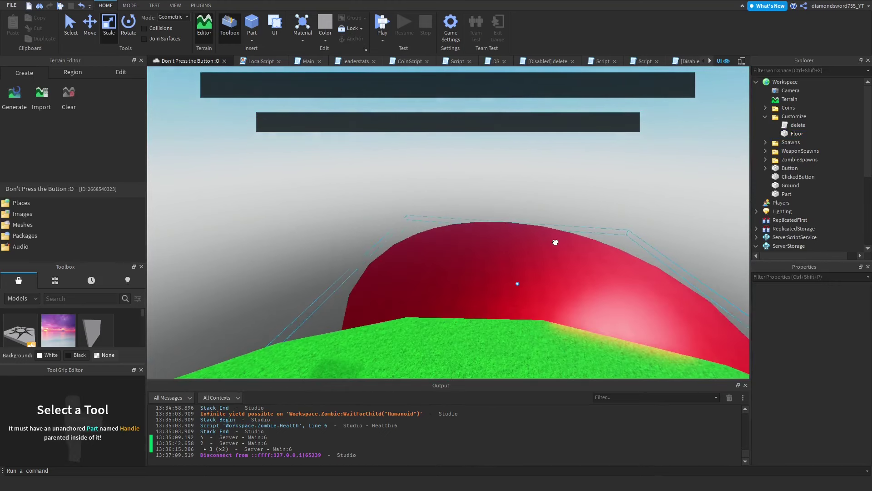
pyautogui.click(301, 40)
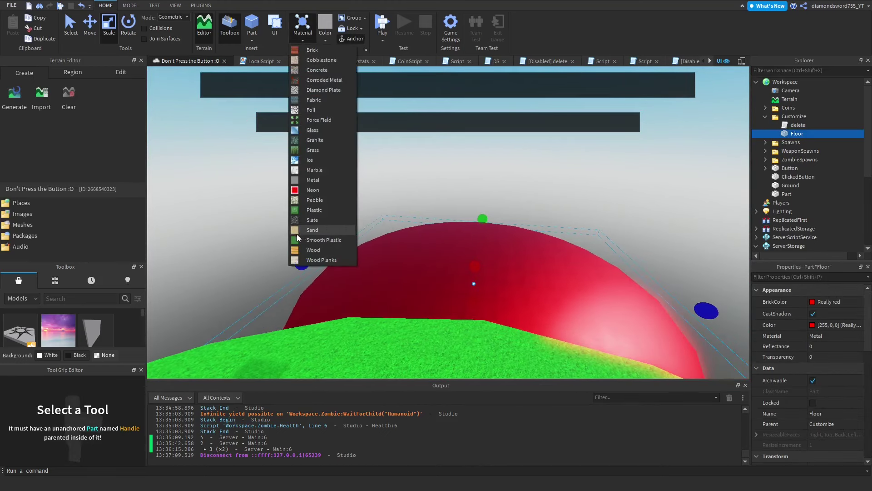
pyautogui.click(492, 195)
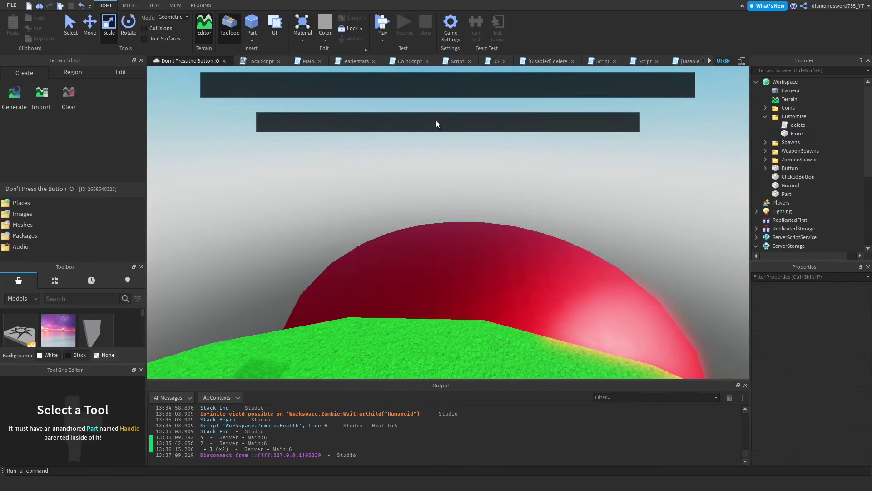
pyautogui.click(303, 36)
pyautogui.click(473, 282)
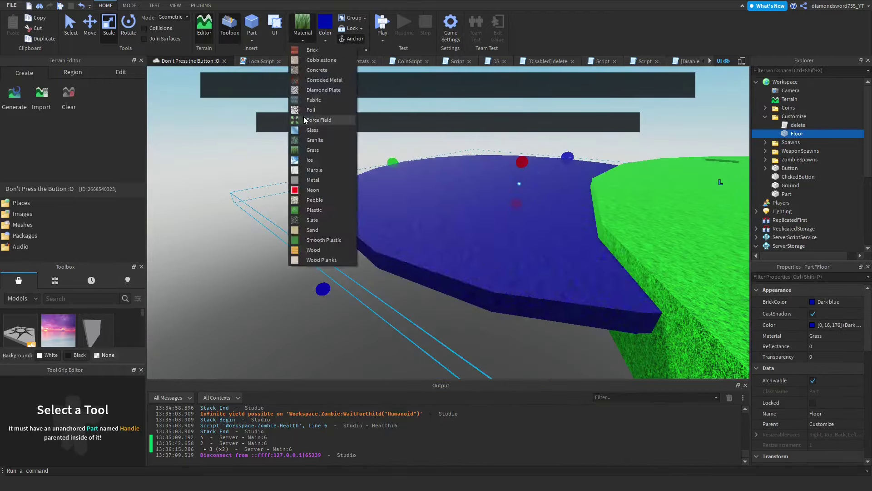
pyautogui.click(315, 140)
pyautogui.click(325, 40)
pyautogui.click(350, 120)
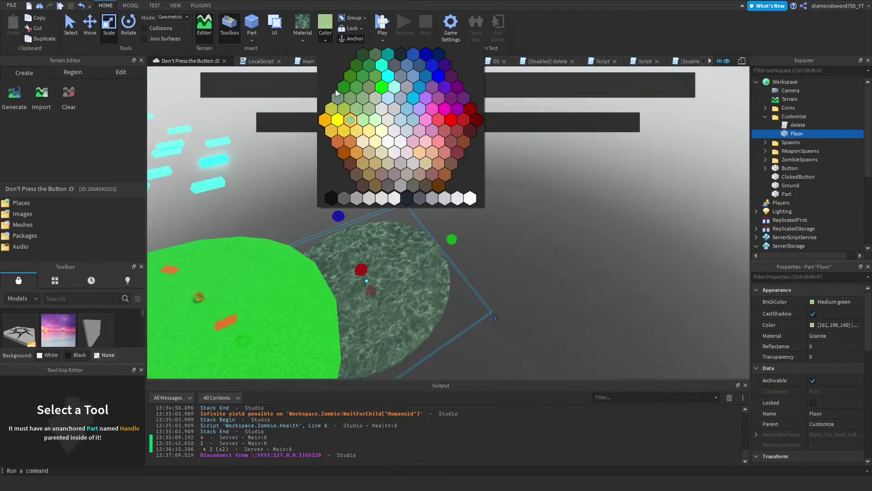
pyautogui.click(338, 119)
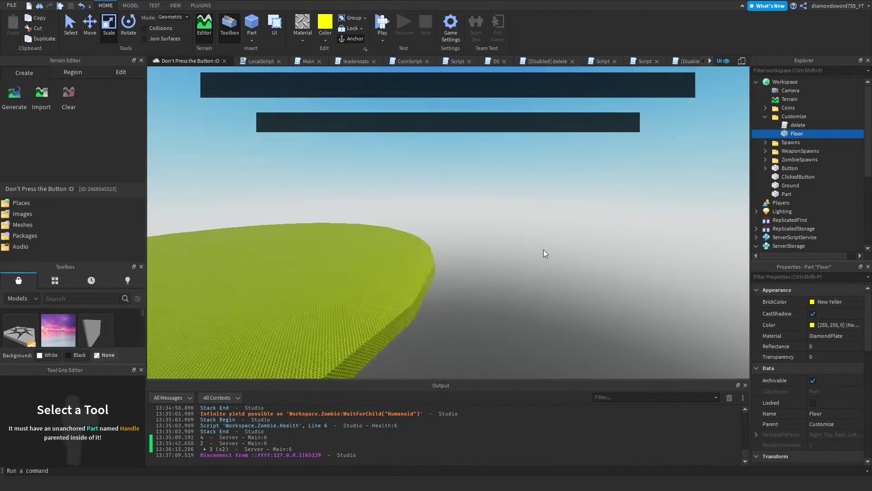
# Step: Examine the surface and outline of the yellow diamond-plate floor up close and from farther away
pyautogui.click(543, 250)
pyautogui.moveTo(543, 250); pyautogui.dragTo(522, 243, button='right')
pyautogui.scroll(-5, 527, 261)
pyautogui.scroll(6, 522, 242)
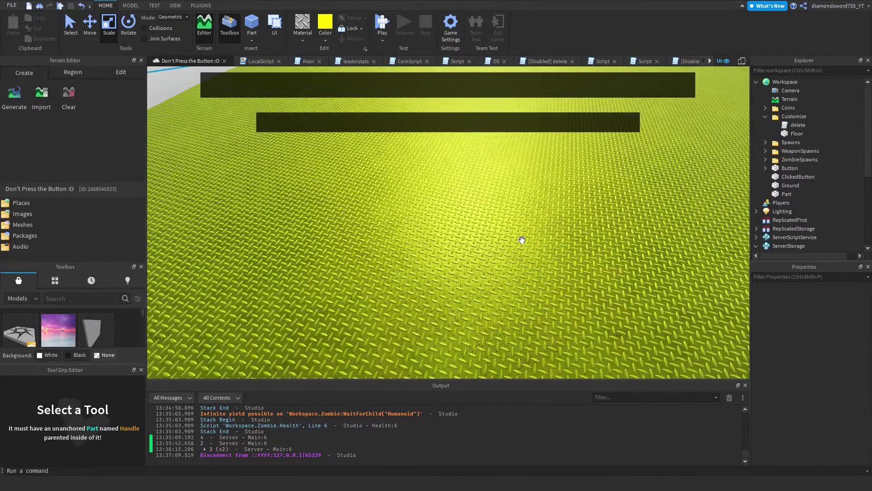
pyautogui.scroll(-4, 522, 241)
pyautogui.scroll(-3, 472, 270)
pyautogui.moveTo(550, 152); pyautogui.dragTo(550, 152, button='right')
pyautogui.scroll(3, 550, 152)
pyautogui.scroll(-3, 555, 173)
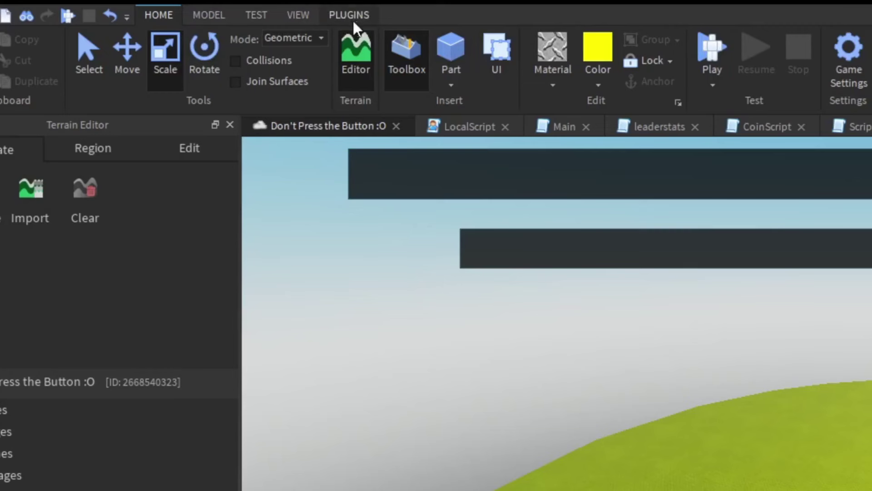
# Step: Insert an R15 Block Rig with Rig Builder on the yellow floor and set its orientation to 0, -90, 0
pyautogui.click(354, 19)
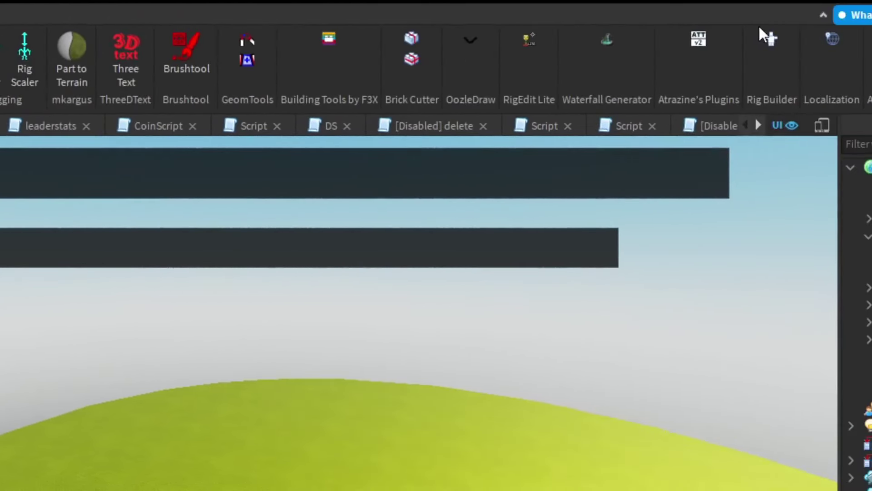
pyautogui.click(767, 37)
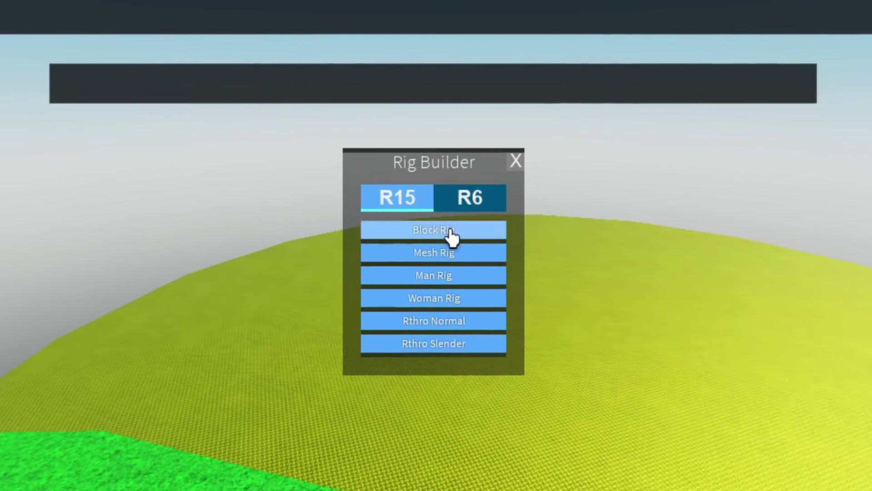
pyautogui.click(451, 234)
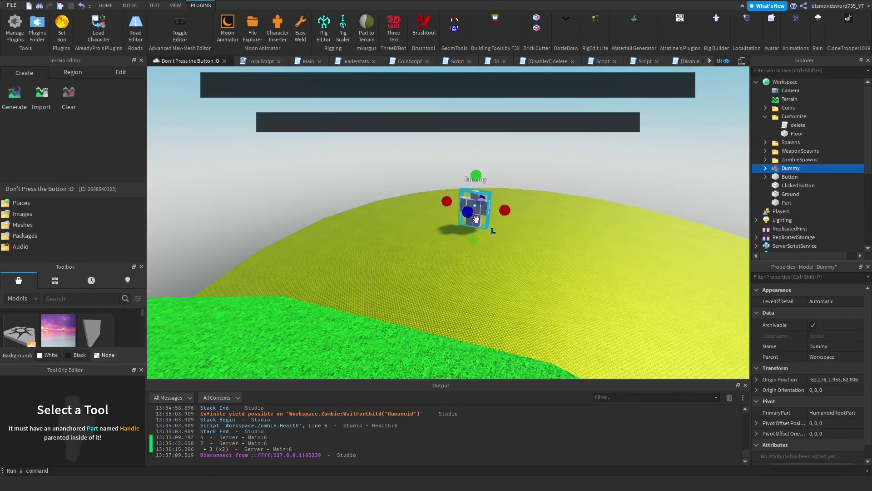
pyautogui.hotkey('ctrl', '3')
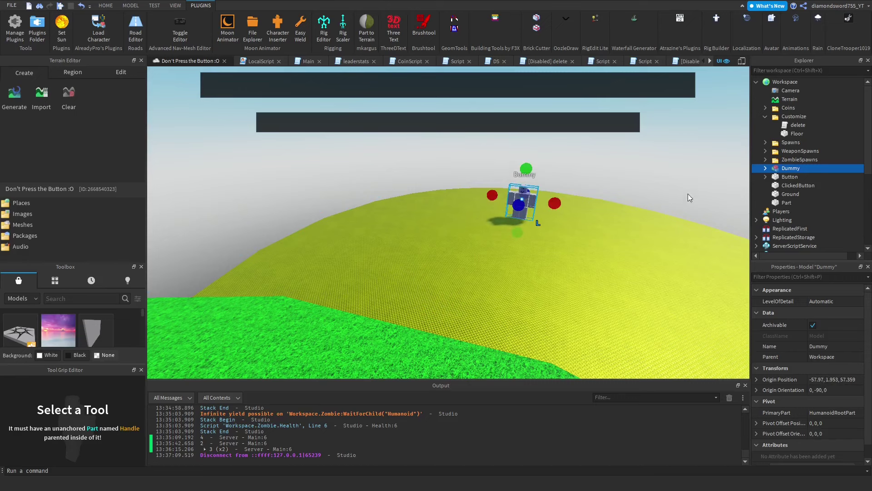
# Step: Move the Dummy model into the Customize folder in the Workspace
pyautogui.moveTo(788, 169); pyautogui.dragTo(817, 165)
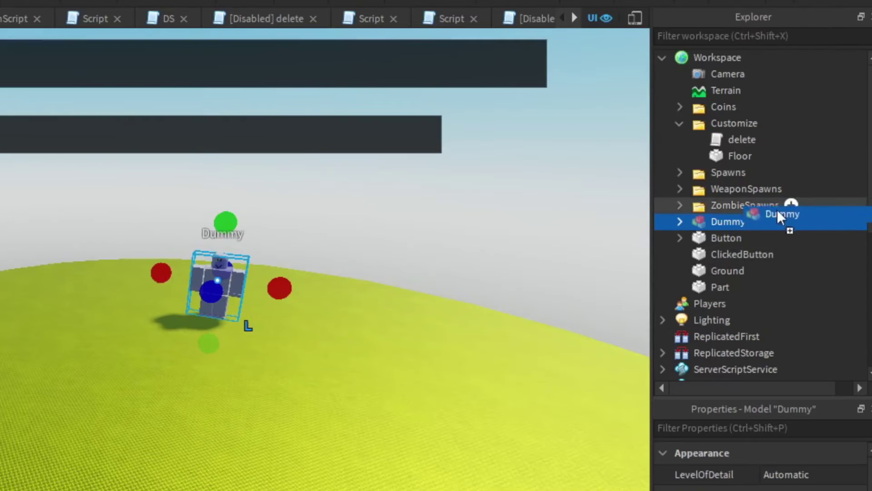
pyautogui.moveTo(778, 215); pyautogui.dragTo(824, 126)
pyautogui.moveTo(732, 225); pyautogui.dragTo(736, 121)
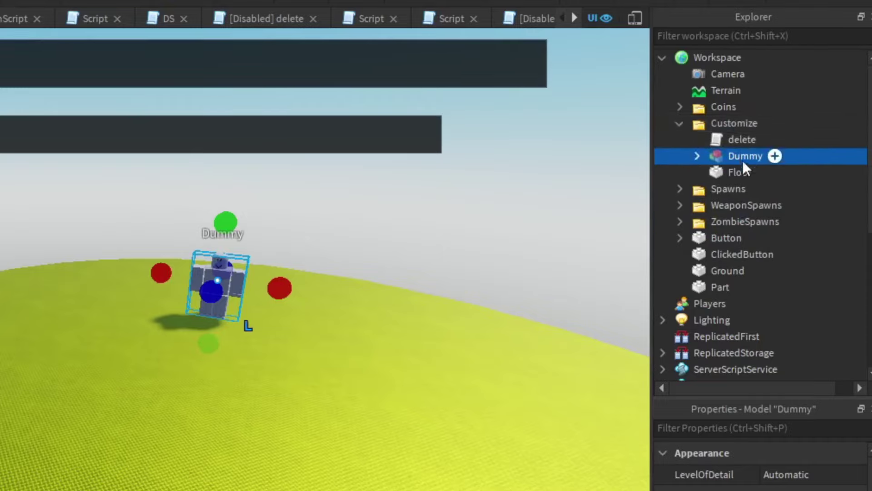
# Step: Rename the Dummy model to ShirtDummy and shift it slightly across the yellow floor
pyautogui.rightClick(713, 154)
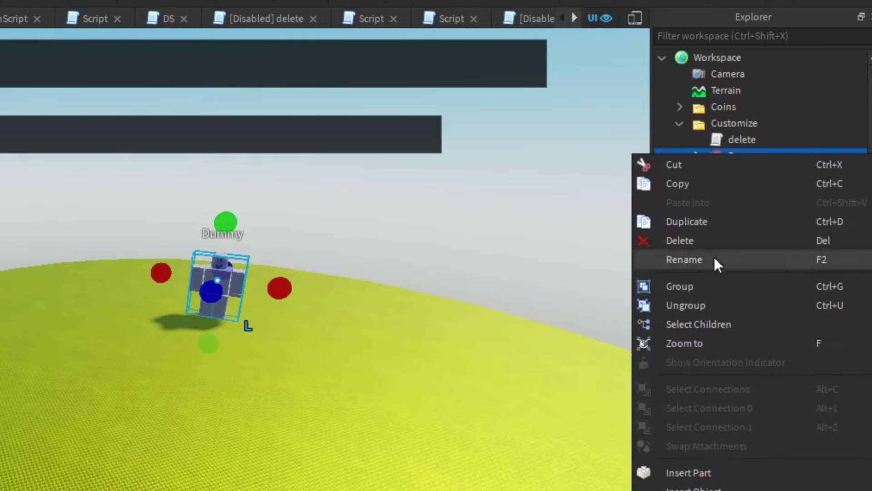
pyautogui.click(700, 259)
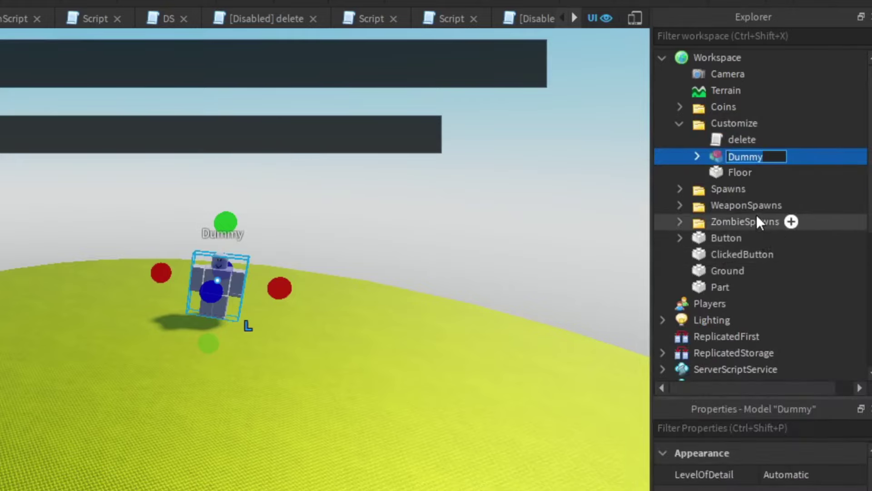
pyautogui.write('Shir')
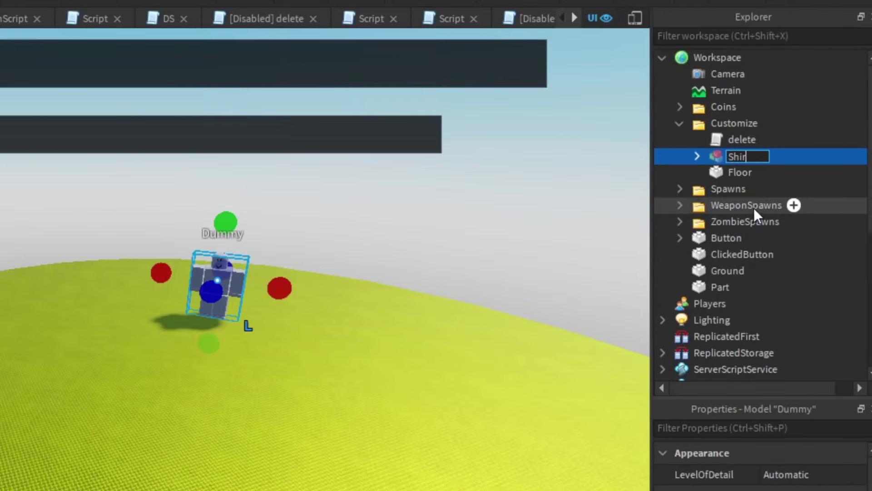
pyautogui.write('tDummy')
pyautogui.press('Return')
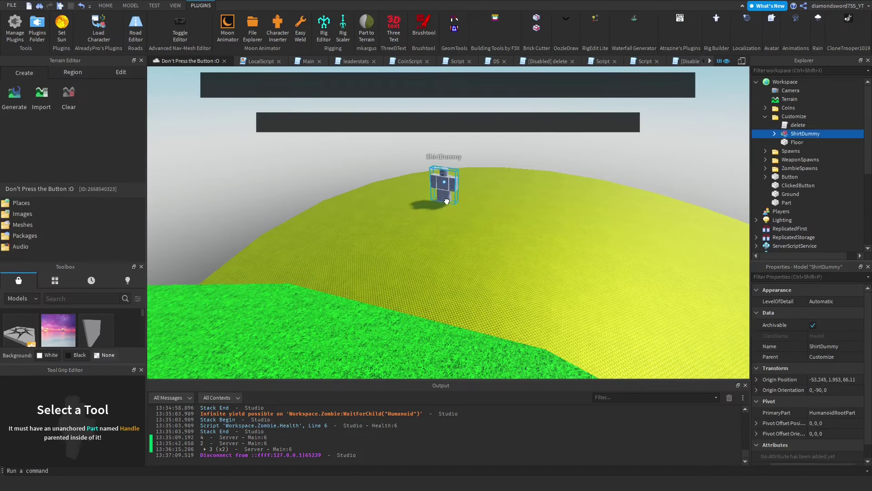
pyautogui.moveTo(447, 201); pyautogui.dragTo(458, 228)
pyautogui.moveTo(663, 179); pyautogui.dragTo(663, 179, button='right')
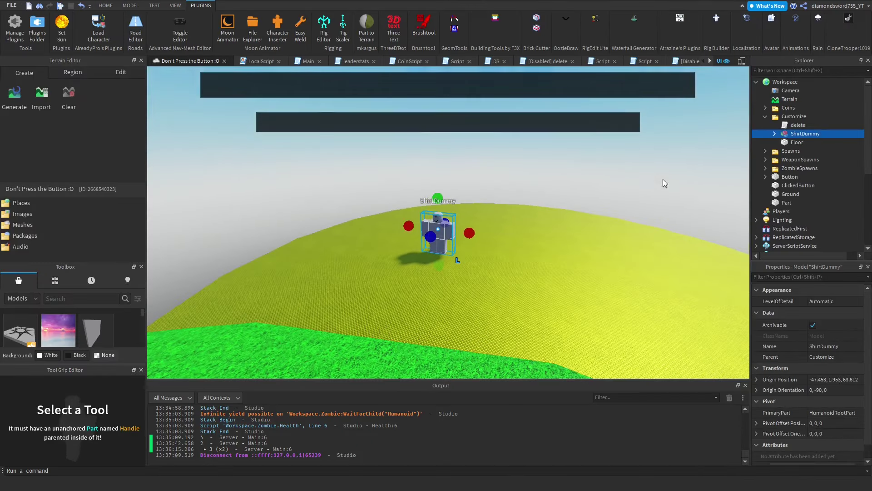
# Step: Set the display distance type of ShirtDummy's Humanoid to None to hide its name tag
pyautogui.click(774, 134)
pyautogui.click(809, 142)
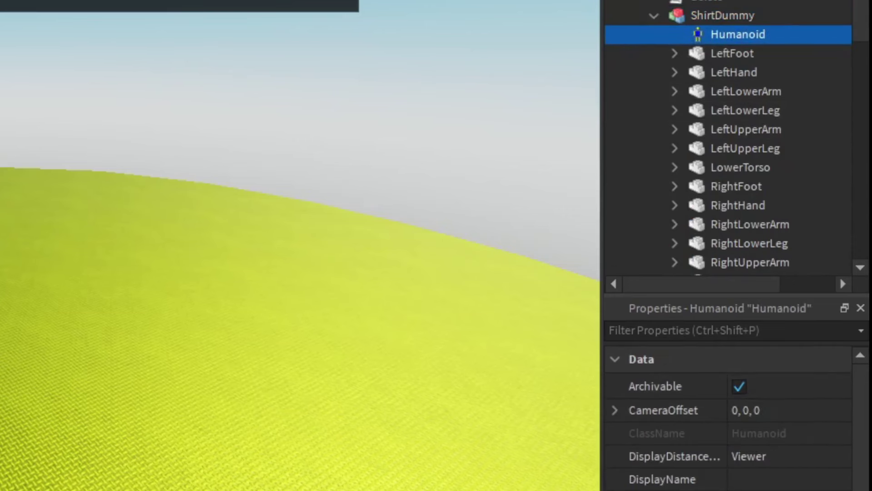
pyautogui.click(787, 456)
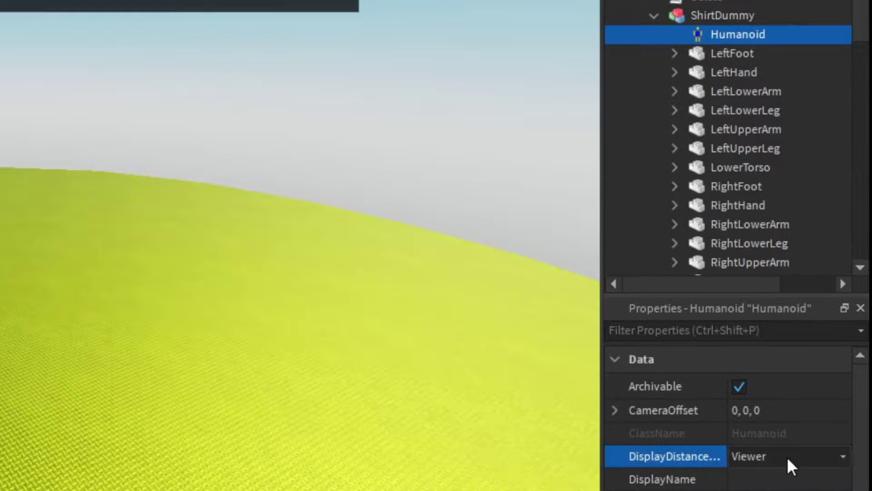
pyautogui.click(787, 456)
pyautogui.click(793, 475)
# Step: Examine ShirtDummy without its name tag and its placement on the yellow floor from several distances and angles
pyautogui.scroll(-2, 100, 216)
pyautogui.scroll(2, 99, 216)
pyautogui.scroll(-5, 100, 216)
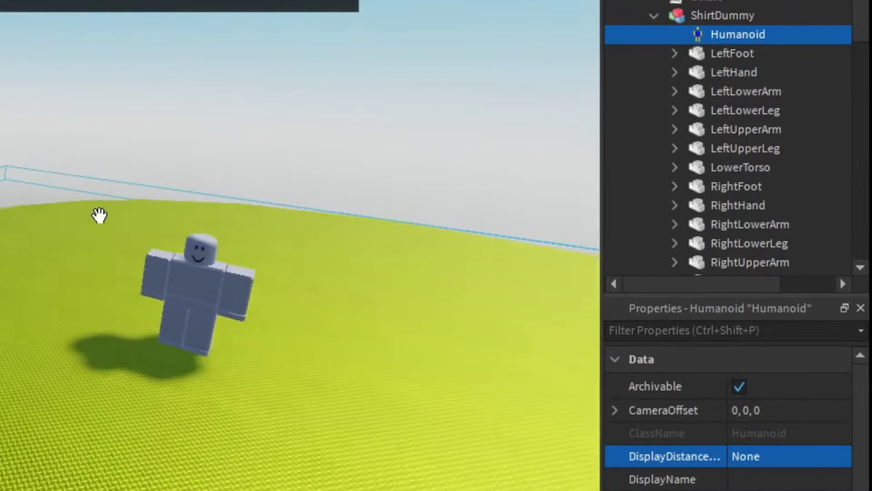
pyautogui.scroll(-2, 299, 281)
pyautogui.click(722, 15)
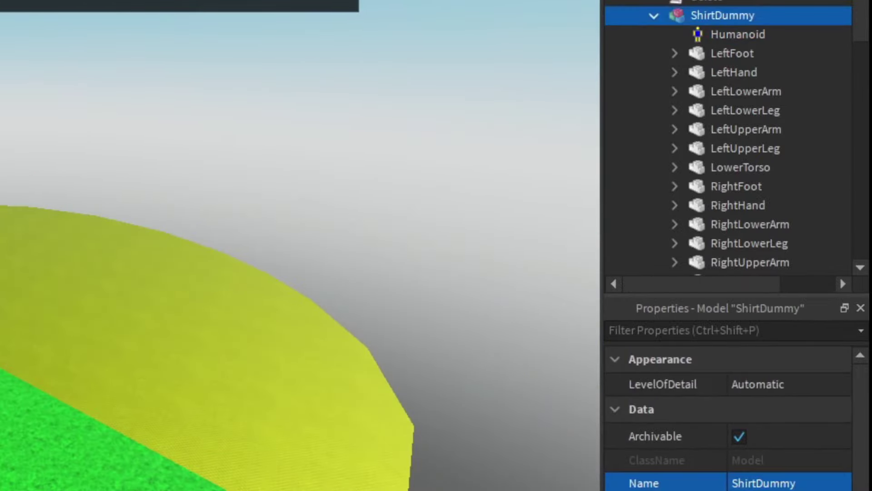
pyautogui.scroll(3, 154, 130)
pyautogui.click(154, 130)
pyautogui.moveTo(154, 130); pyautogui.dragTo(154, 137, button='right')
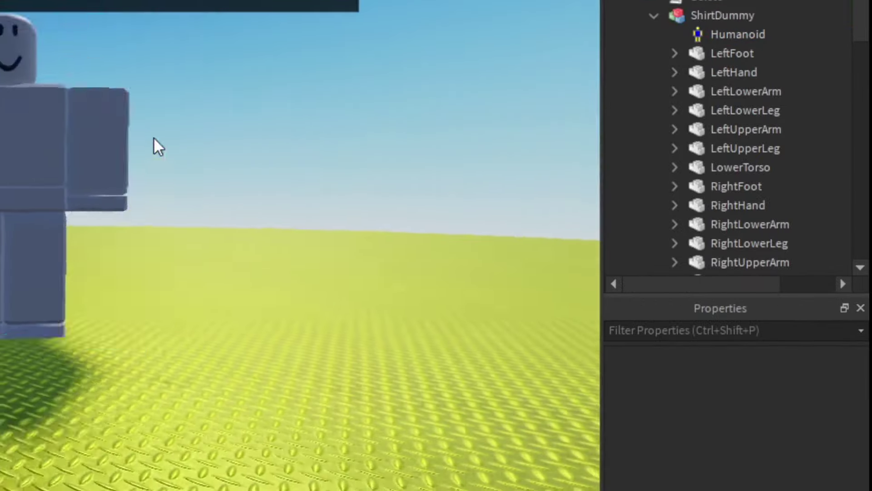
pyautogui.scroll(-4, 154, 137)
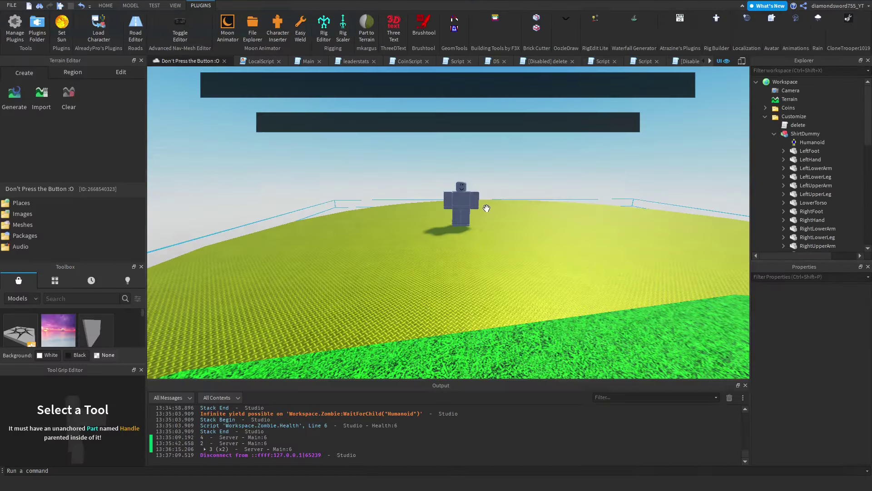
pyautogui.scroll(4, 481, 206)
pyautogui.moveTo(487, 208); pyautogui.dragTo(499, 185, button='right')
pyautogui.scroll(-3, 481, 206)
pyautogui.scroll(2, 481, 206)
pyautogui.scroll(2, 481, 206)
pyautogui.scroll(-5, 482, 206)
pyautogui.scroll(3, 481, 207)
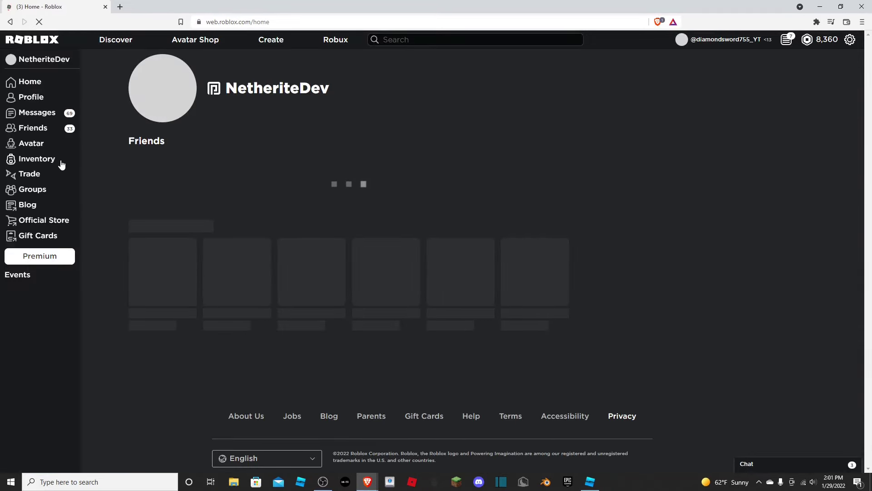
# Step: Switch to the Roblox website and open the Netherite STUDIOS Merch shirt page from the Netherite STUDIOS group store
pyautogui.moveTo(278, 193)
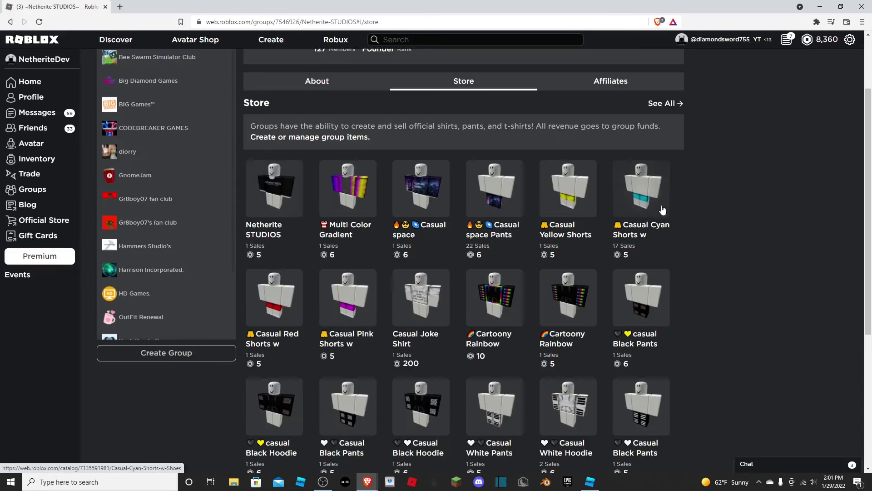
pyautogui.scroll(2, 663, 212)
pyautogui.scroll(-3, 667, 222)
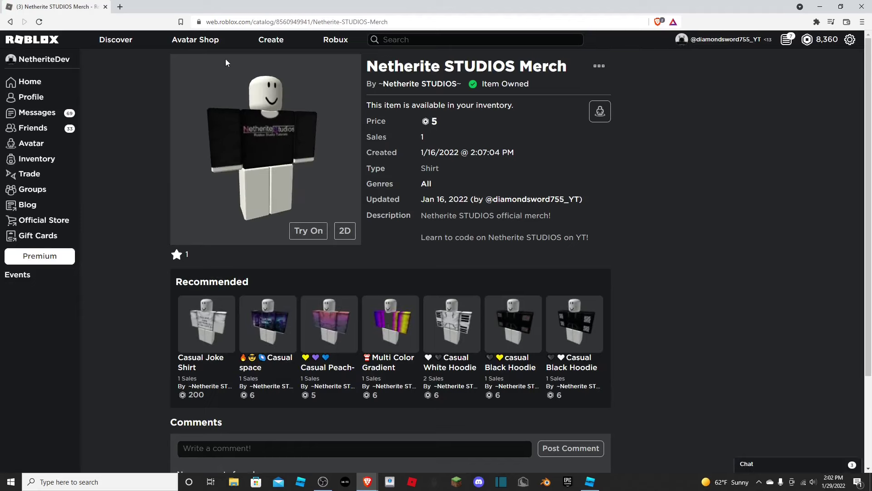
pyautogui.click(286, 22)
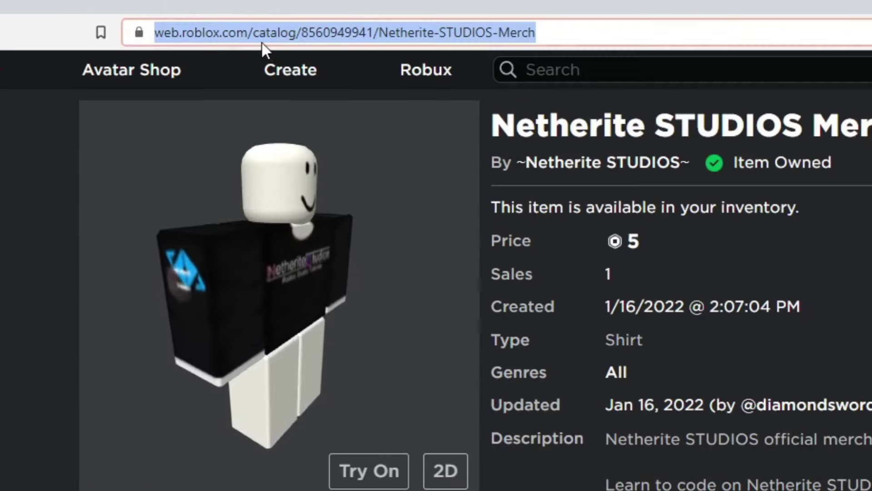
pyautogui.click(291, 23)
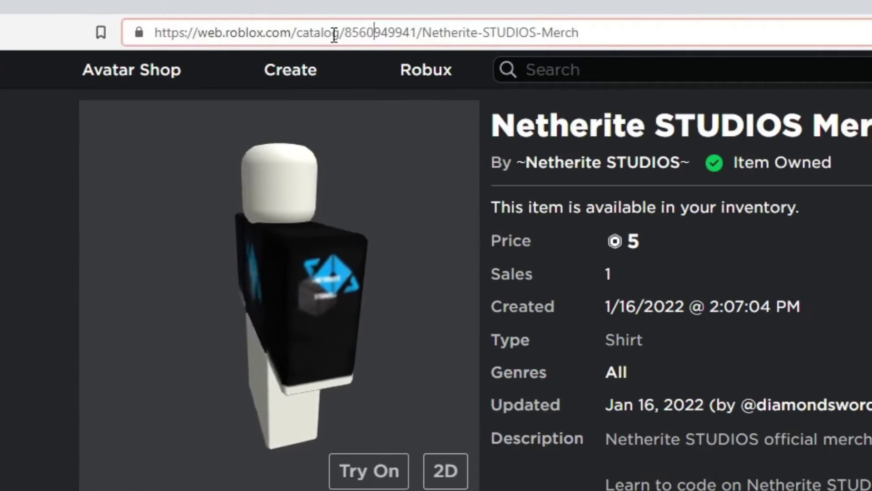
pyautogui.doubleClick(334, 33)
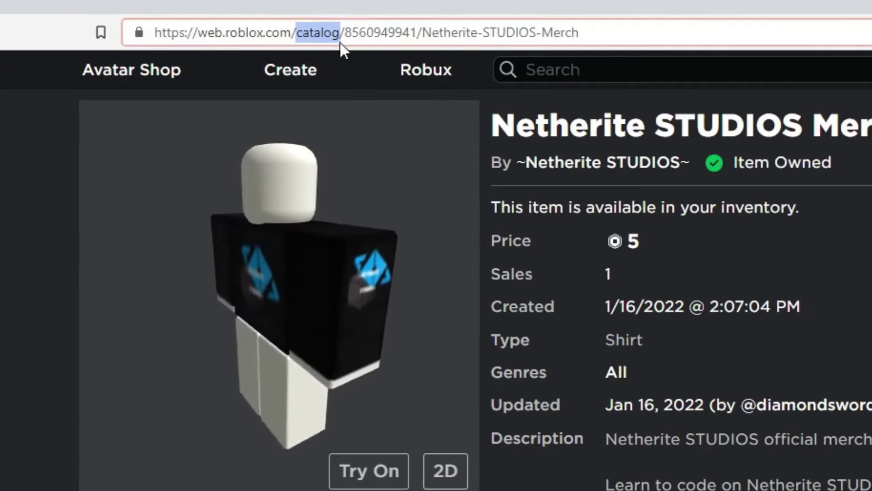
pyautogui.doubleClick(373, 32)
pyautogui.rightClick(376, 32)
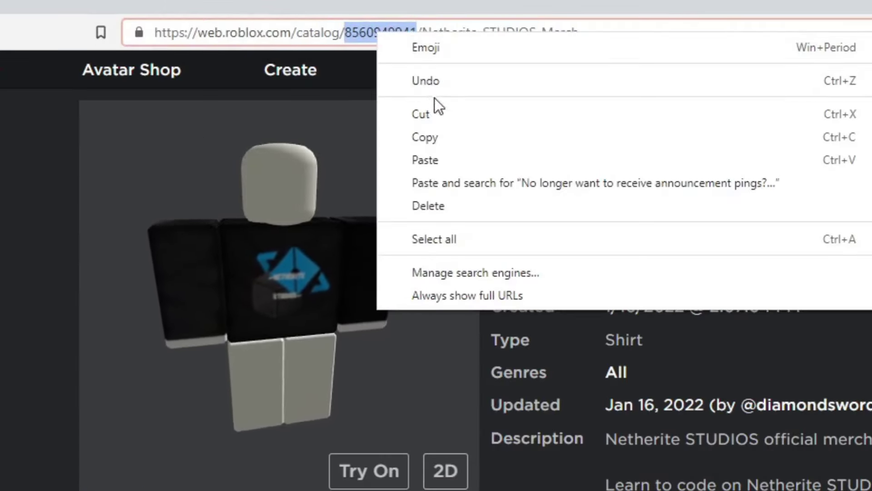
pyautogui.click(374, 30)
pyautogui.doubleClick(373, 31)
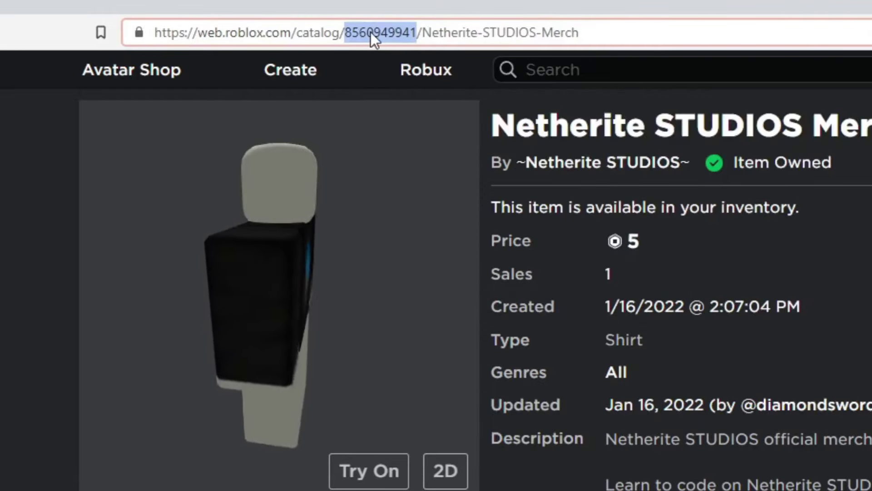
pyautogui.rightClick(371, 32)
pyautogui.click(429, 136)
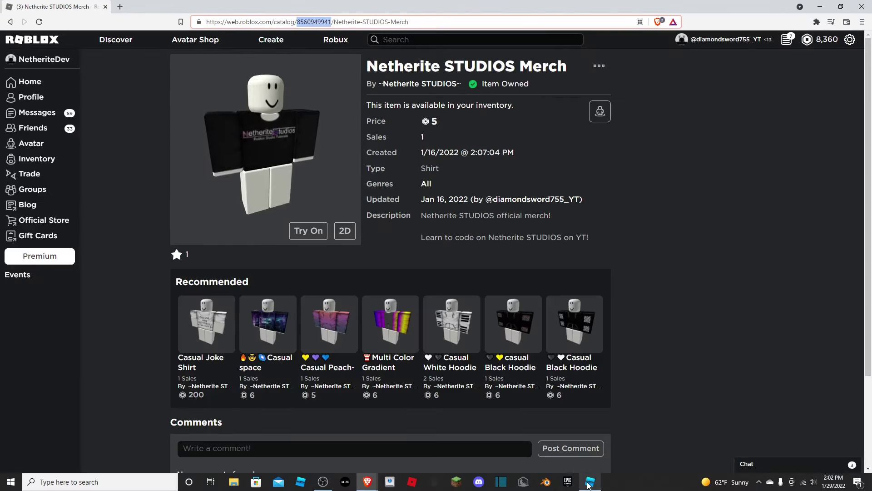
pyautogui.click(589, 484)
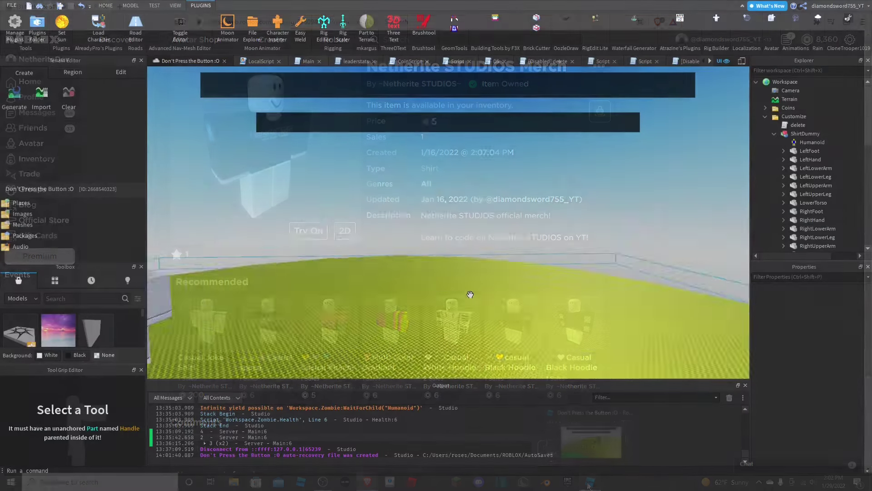
# Step: Insert a Shirt object into the ShirtDummy model
pyautogui.click(432, 287)
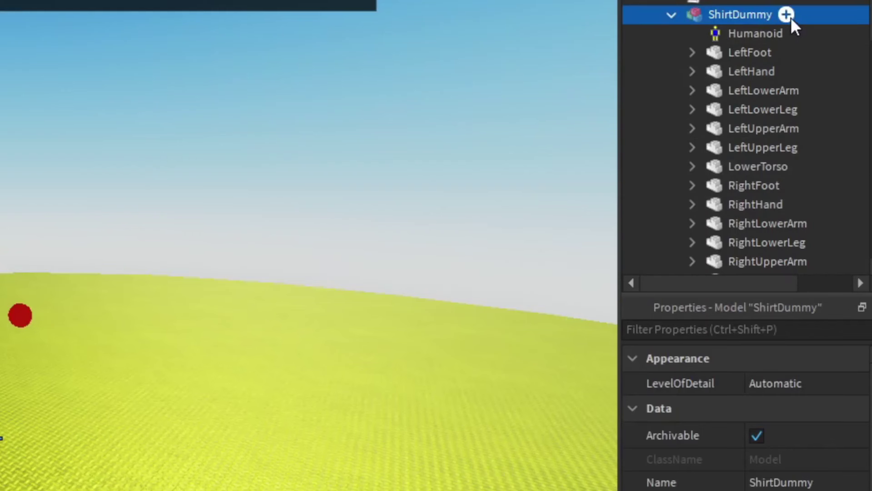
pyautogui.click(787, 15)
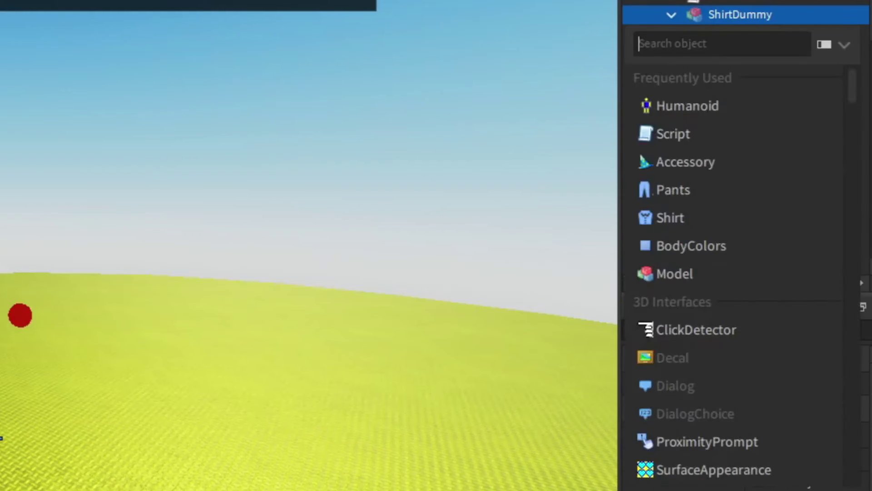
pyautogui.write('shgi')
pyautogui.press('BackSpace')
pyautogui.press('BackSpace')
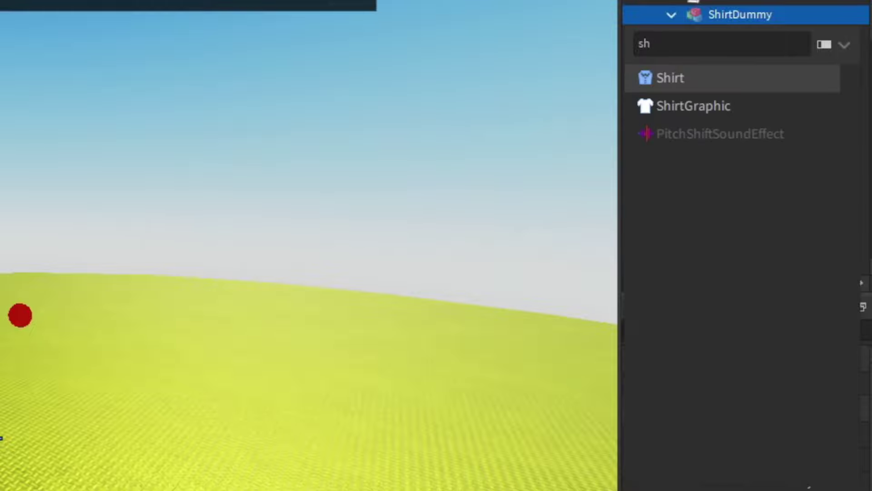
pyautogui.click(753, 68)
pyautogui.click(750, 35)
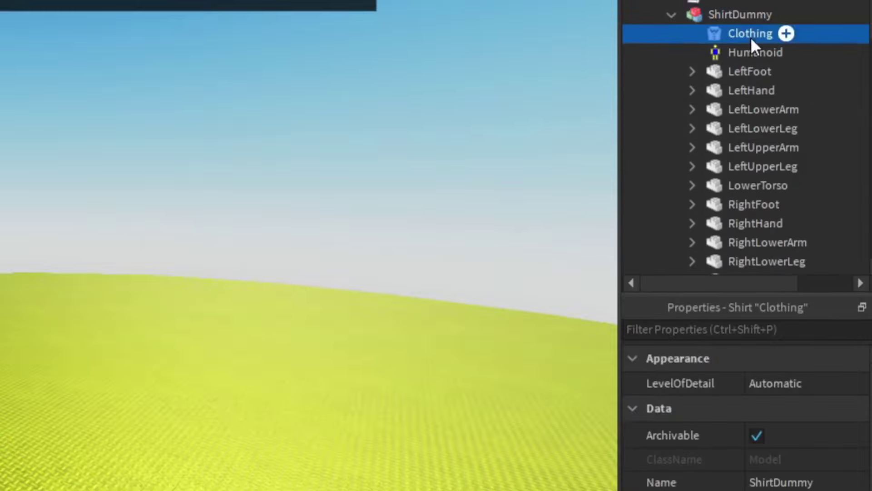
pyautogui.click(801, 408)
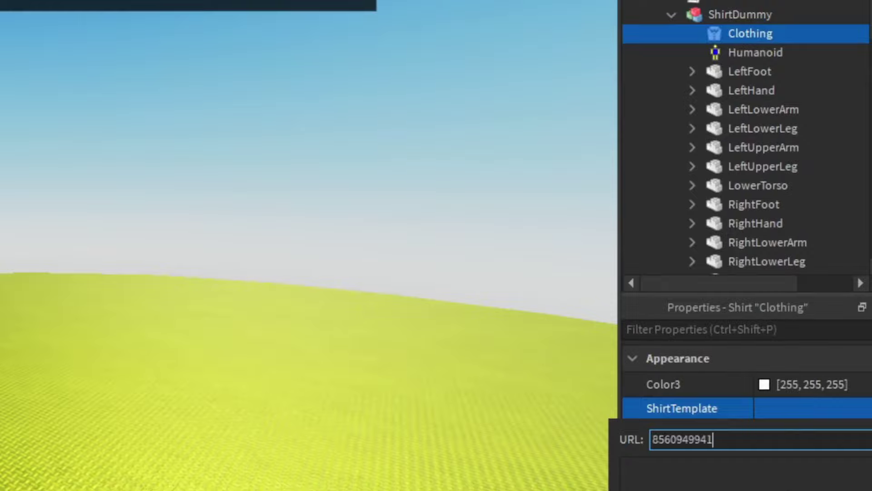
pyautogui.press('Return')
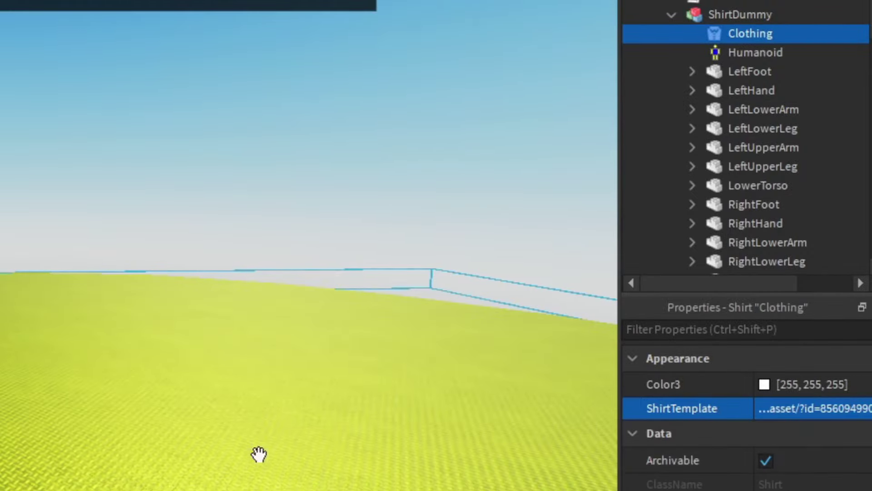
# Step: Check the shirt on ShirtDummy and move the dummy across the yellow floor to about -49.6, 1.95, 67.8
pyautogui.moveTo(259, 454); pyautogui.dragTo(212, 404, button='right')
pyautogui.scroll(-2, 211, 404)
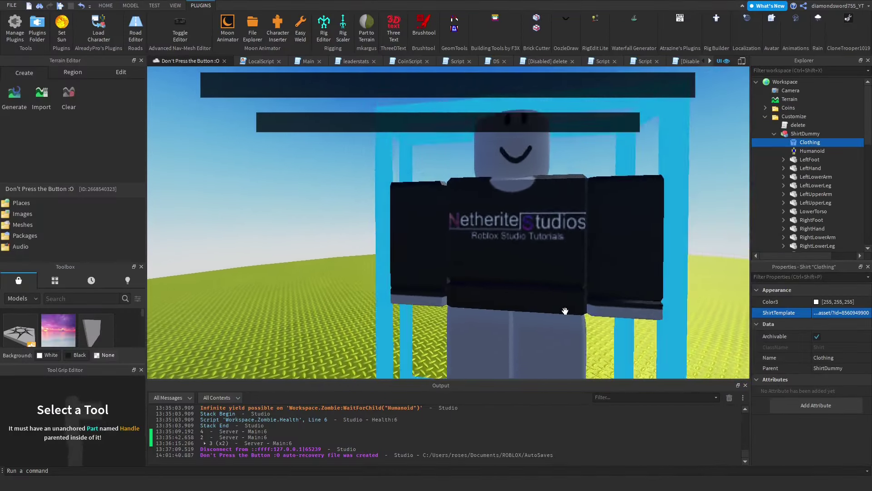
pyautogui.scroll(-8, 565, 311)
pyautogui.click(529, 197)
pyautogui.scroll(3, 529, 198)
pyautogui.moveTo(530, 197); pyautogui.dragTo(531, 150, button='right')
pyautogui.scroll(-2, 532, 151)
pyautogui.scroll(-3, 531, 150)
pyautogui.moveTo(473, 155); pyautogui.dragTo(438, 177)
pyautogui.scroll(3, 446, 187)
pyautogui.moveTo(447, 187); pyautogui.dragTo(446, 187, button='right')
pyautogui.press('f')
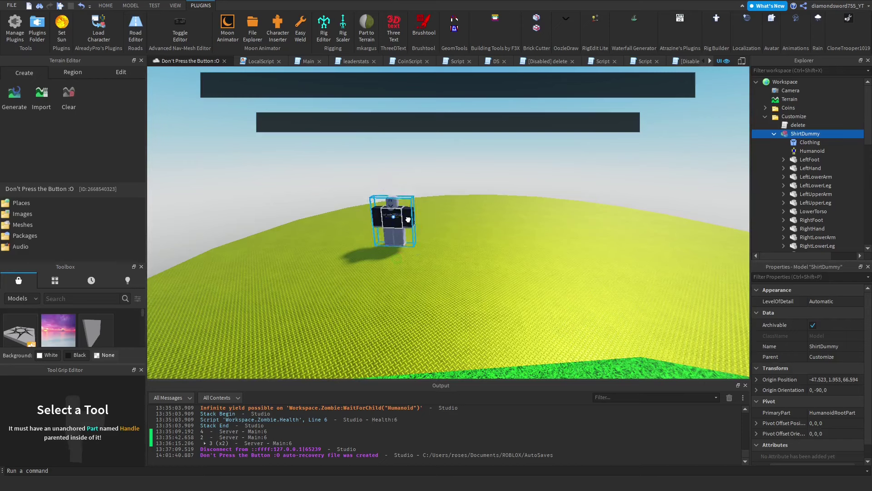
pyautogui.moveTo(408, 220)
pyautogui.mouseDown()
pyautogui.moveTo(392, 238)
pyautogui.moveTo(405, 237)
pyautogui.mouseUp()
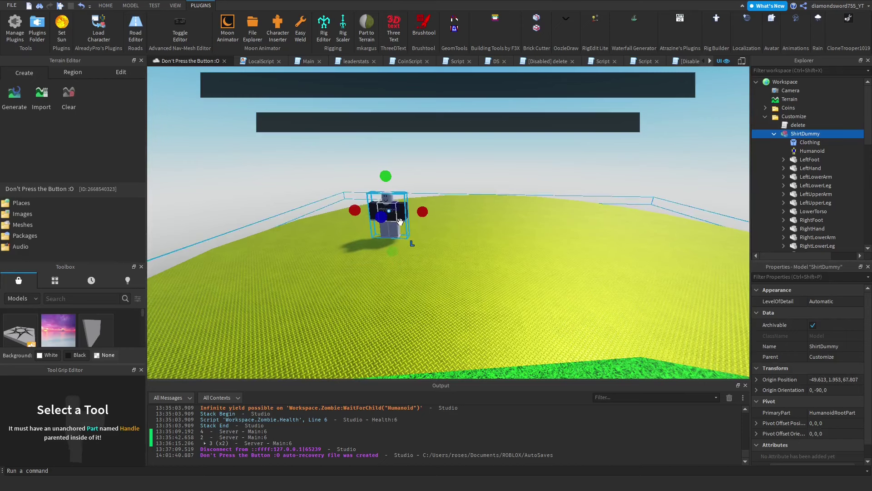
# Step: Duplicate ShirtDummy and move the copy beside the original, to about -49.6, 1.95, 62.5
pyautogui.hotkey('ctrl', 'd')
pyautogui.click(106, 6)
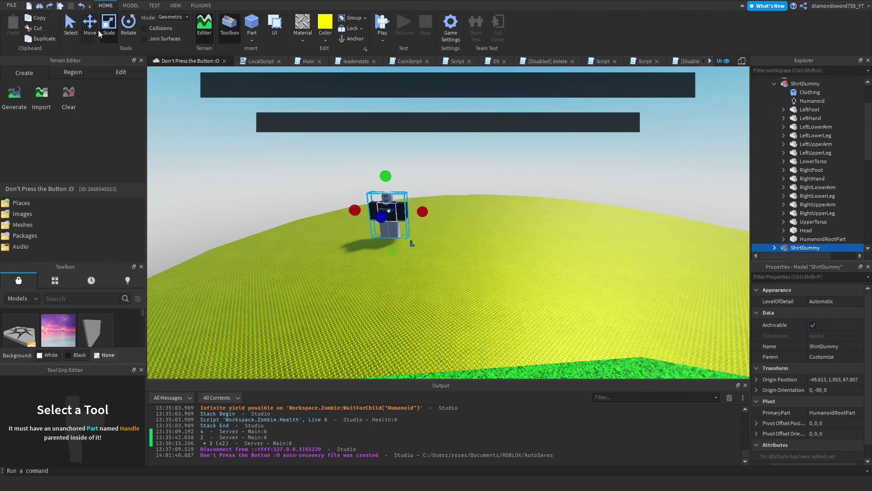
pyautogui.moveTo(430, 208); pyautogui.dragTo(475, 218)
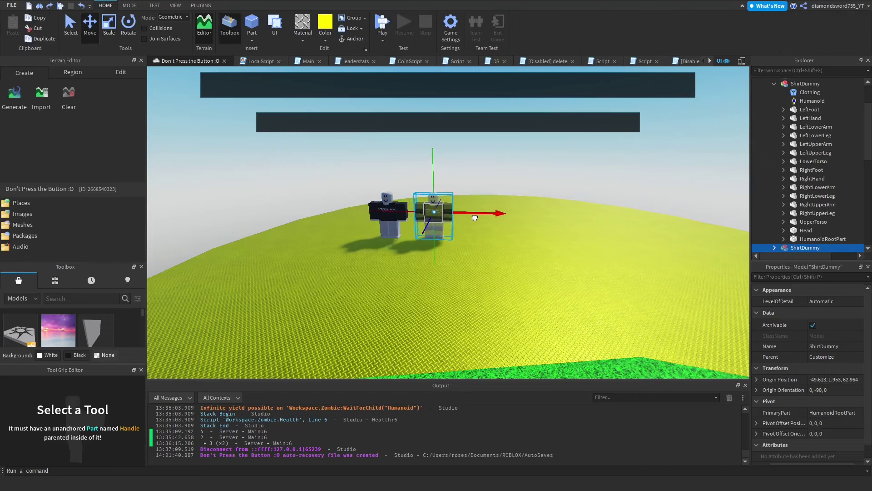
pyautogui.click(492, 184)
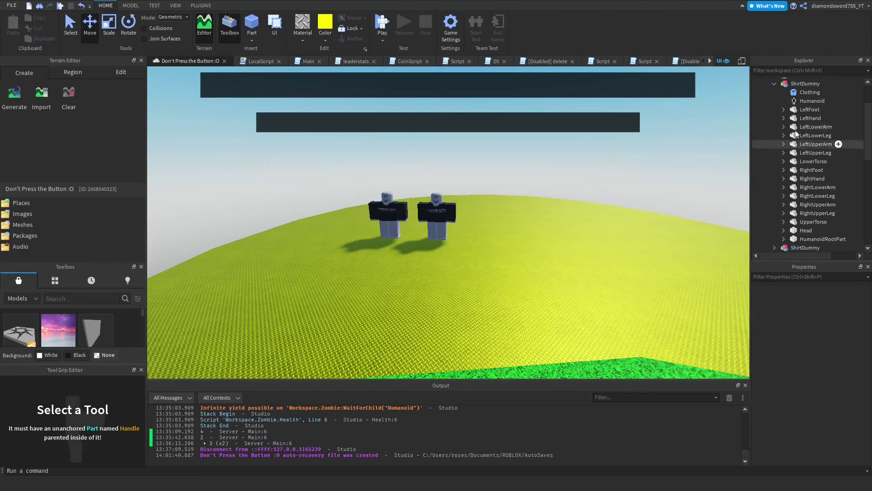
# Step: Rename the duplicated dummy as PantsDummy
pyautogui.scroll(1, 795, 134)
pyautogui.click(801, 110)
pyautogui.click(449, 200)
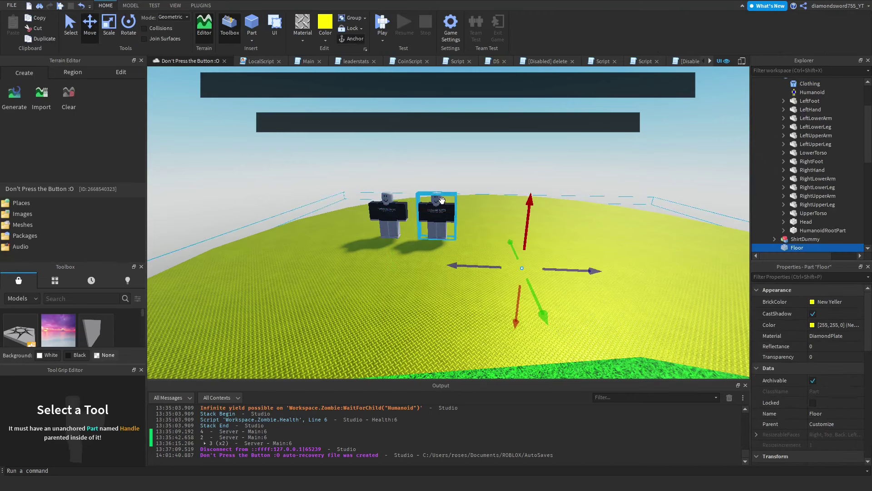
pyautogui.click(441, 200)
pyautogui.rightClick(806, 243)
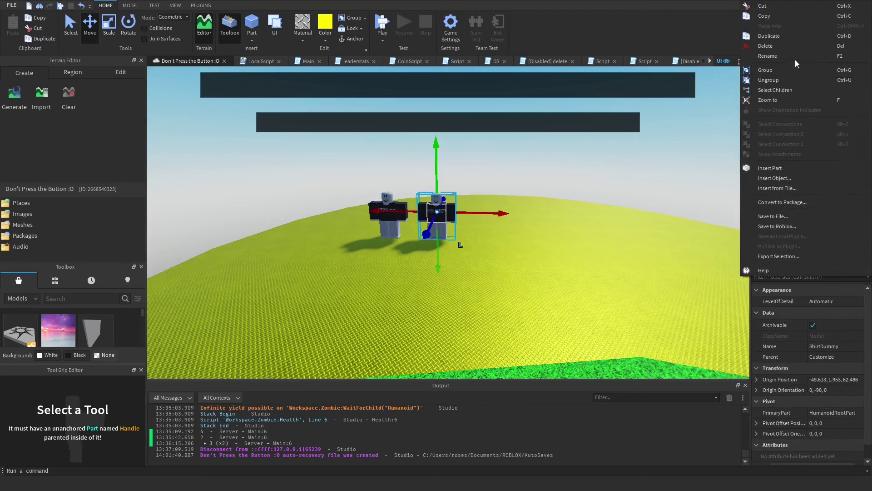
pyautogui.click(796, 59)
pyautogui.moveTo(802, 239); pyautogui.dragTo(764, 227)
pyautogui.write('PantsDummy')
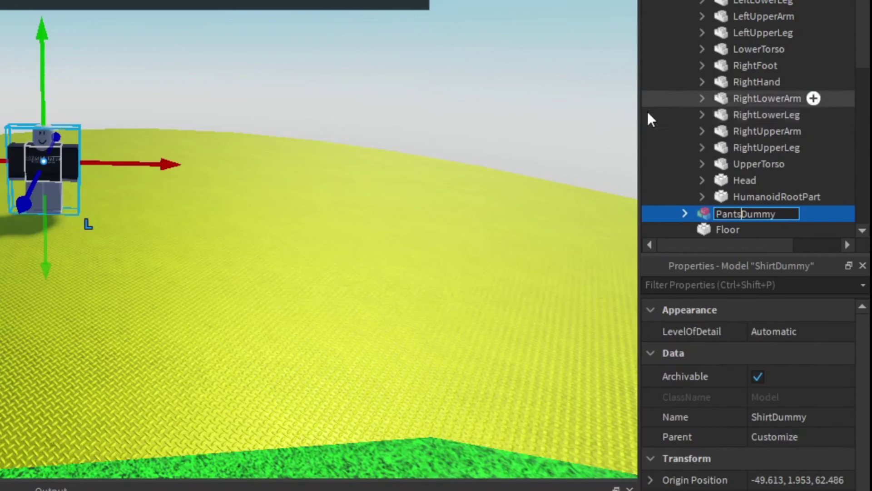
# Step: Delete the Clothing shirt object from PantsDummy
pyautogui.scroll(-3, 672, 109)
pyautogui.click(685, 75)
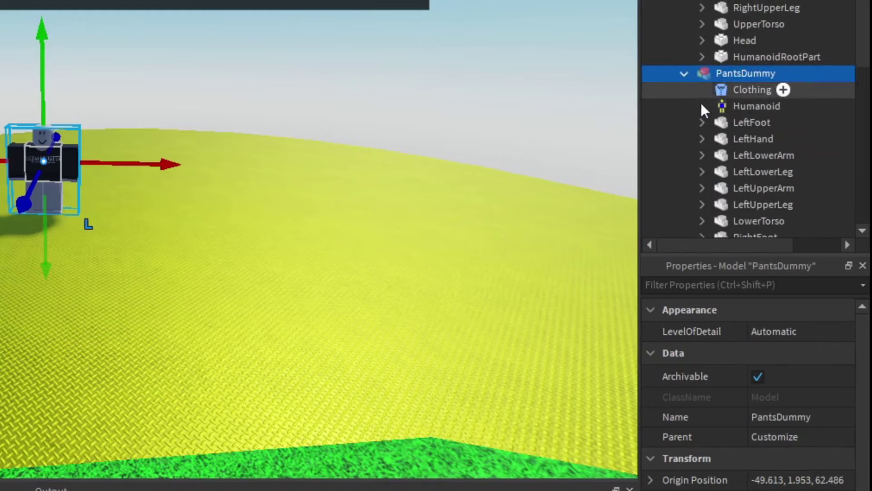
pyautogui.click(726, 91)
pyautogui.press('Delete')
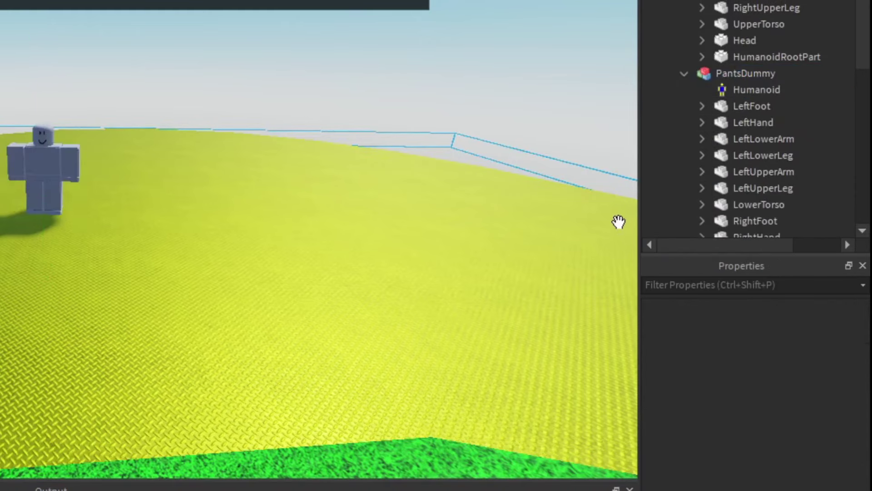
# Step: Insert a Pants object into the PantsDummy model
pyautogui.click(787, 74)
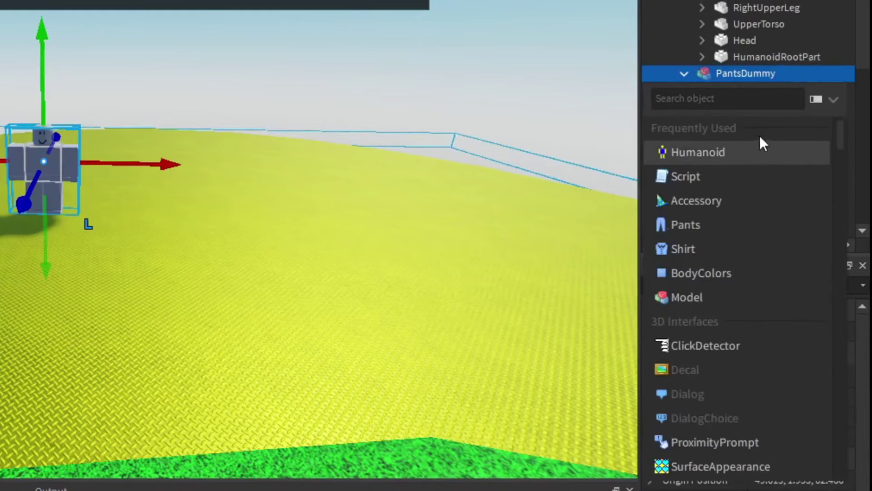
pyautogui.write('pan')
pyautogui.click(708, 129)
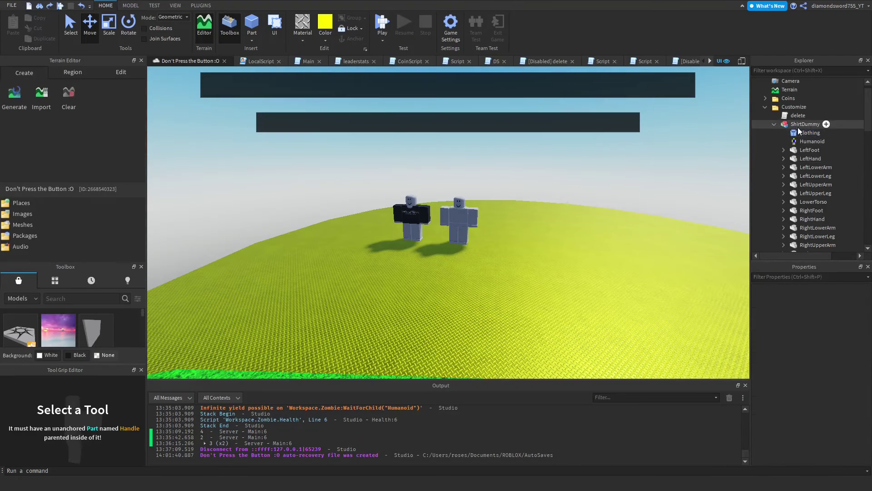
# Step: Rename the Clothing object inside ShirtDummy as Shirt
pyautogui.scroll(-7, 797, 127)
pyautogui.scroll(7, 796, 109)
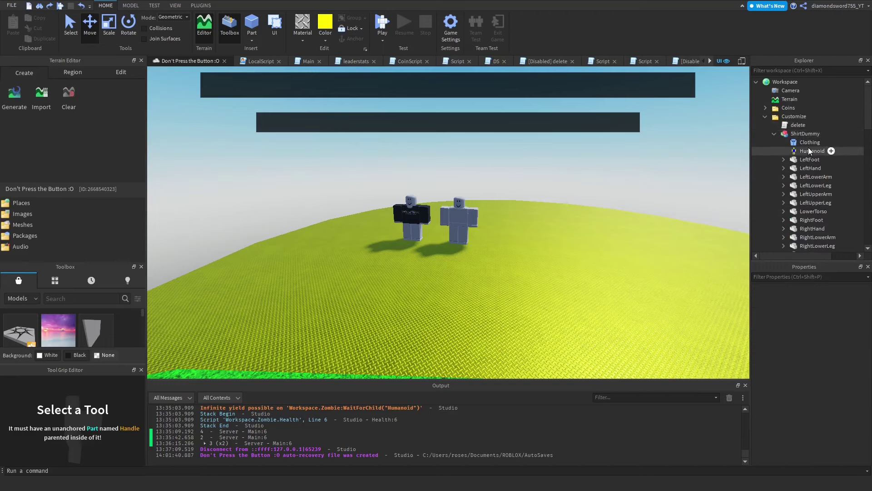
pyautogui.rightClick(821, 145)
pyautogui.click(784, 204)
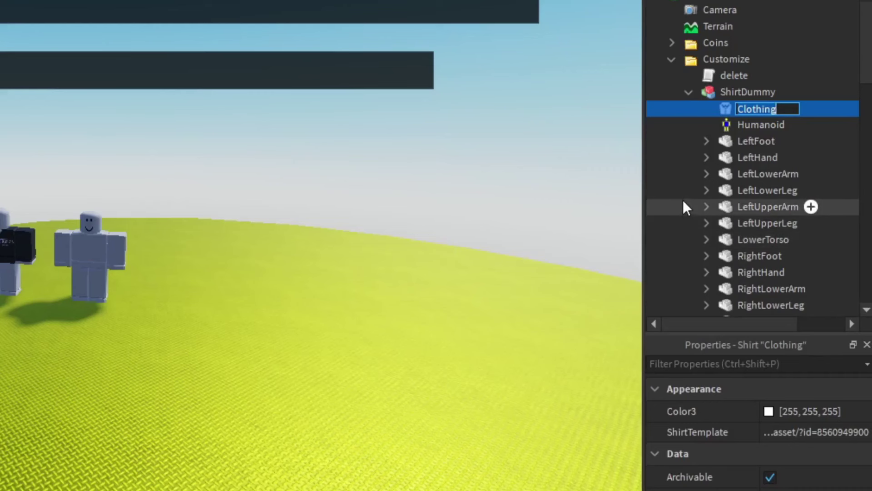
pyautogui.press('BackSpace')
pyautogui.write('Shirt')
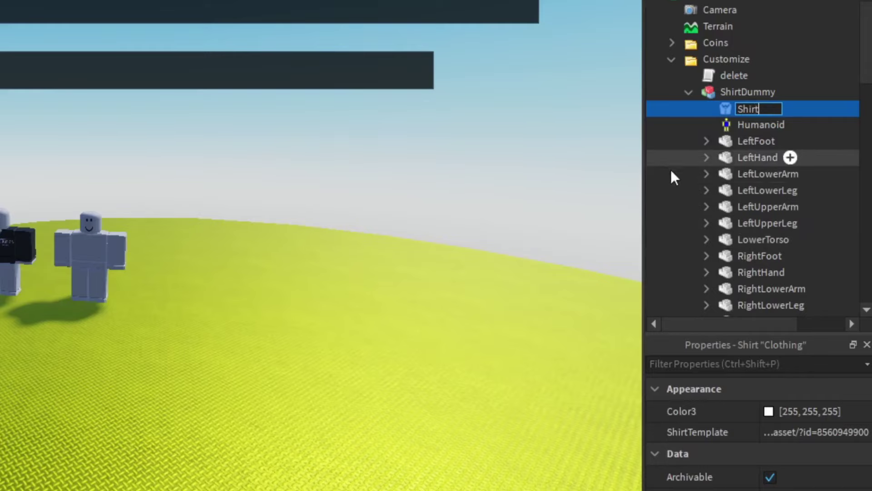
pyautogui.press('Return')
pyautogui.click(21, 235)
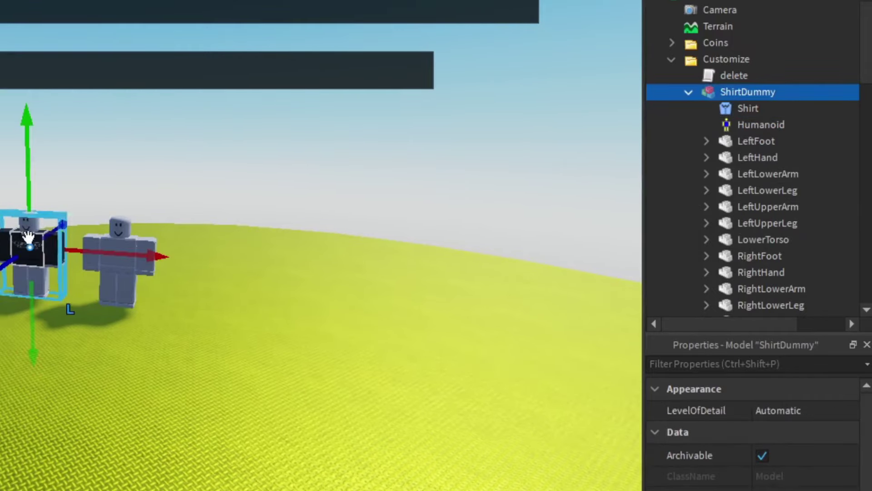
pyautogui.scroll(-6, 737, 104)
pyautogui.rightClick(775, 154)
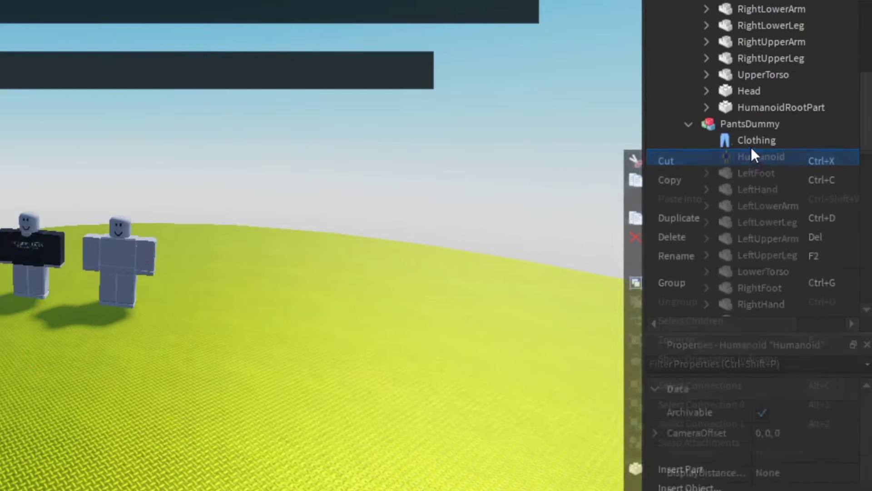
pyautogui.rightClick(751, 144)
pyautogui.click(744, 142)
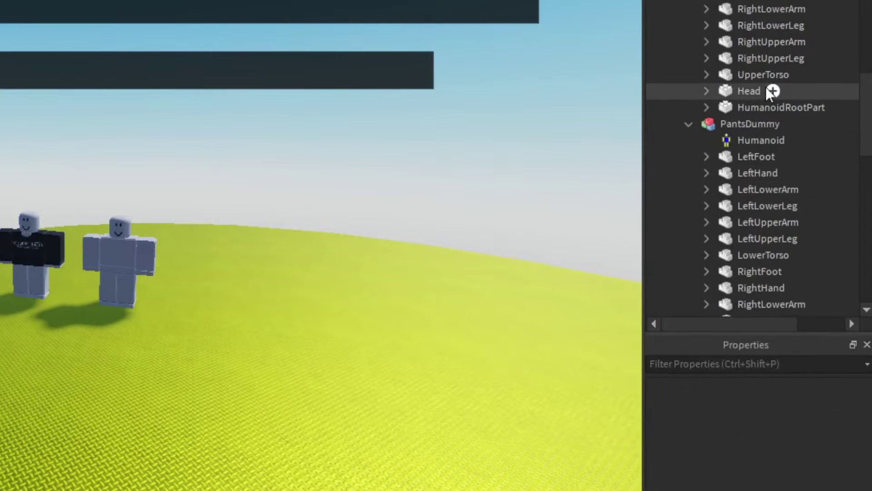
pyautogui.hotkey('ctrl', 'z')
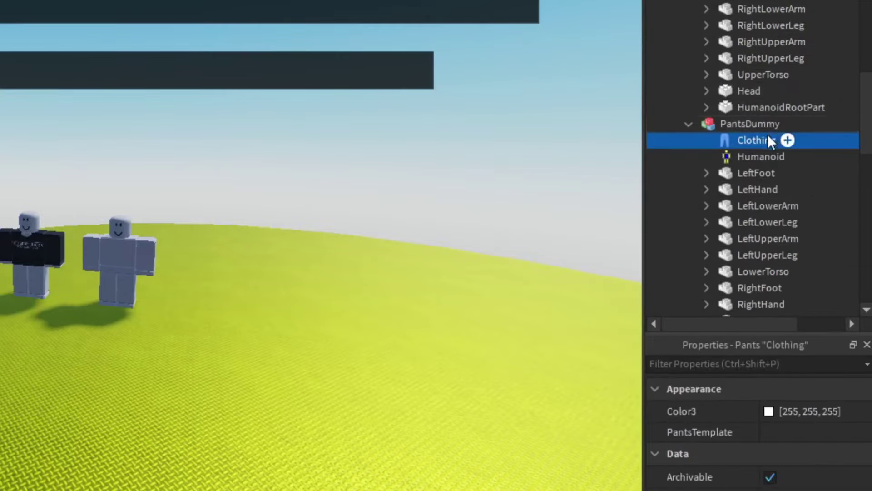
# Step: Rename the Clothing object inside PantsDummy as Pants
pyautogui.rightClick(764, 139)
pyautogui.click(689, 242)
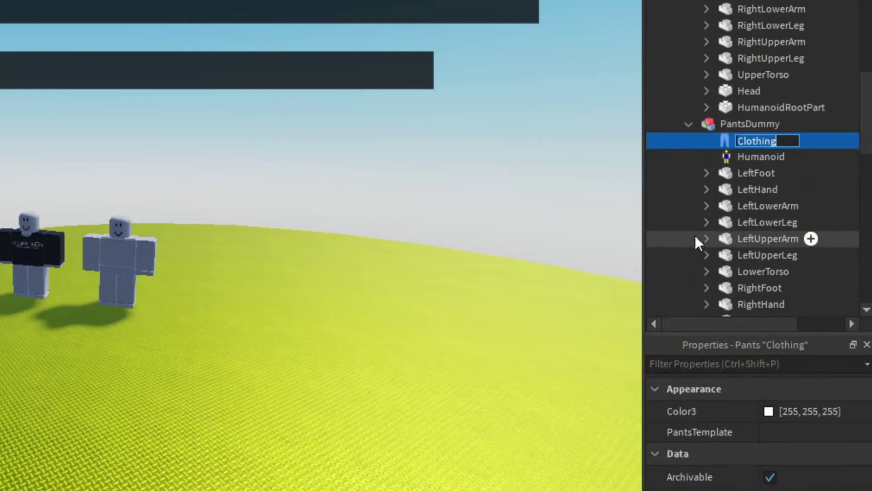
pyautogui.write('PNRTA')
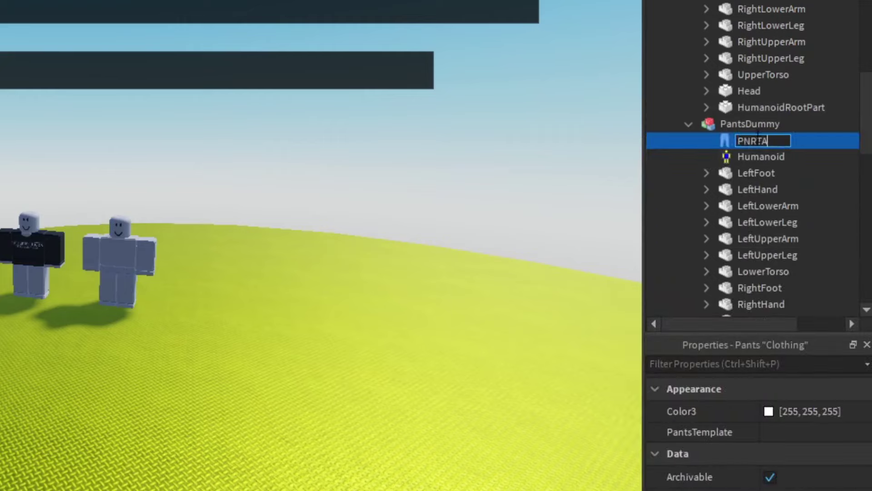
pyautogui.moveTo(776, 136); pyautogui.dragTo(730, 135)
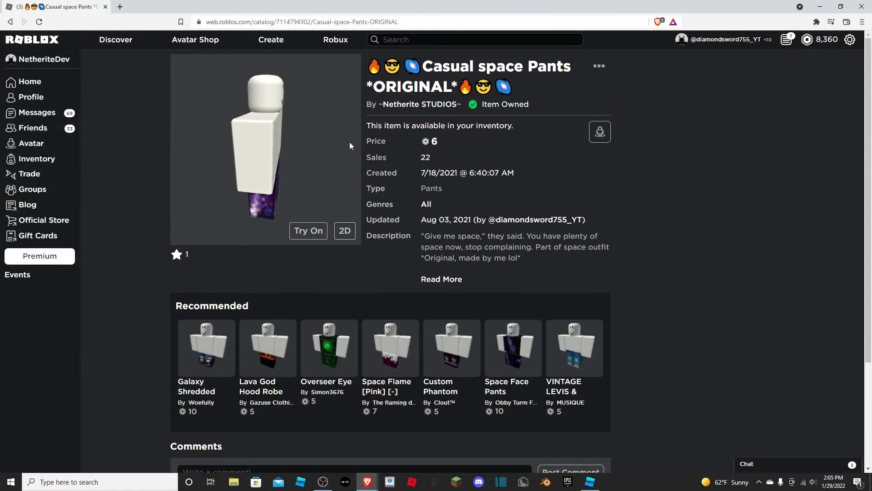
pyautogui.moveTo(269, 152); pyautogui.dragTo(257, 133)
pyautogui.click(298, 21)
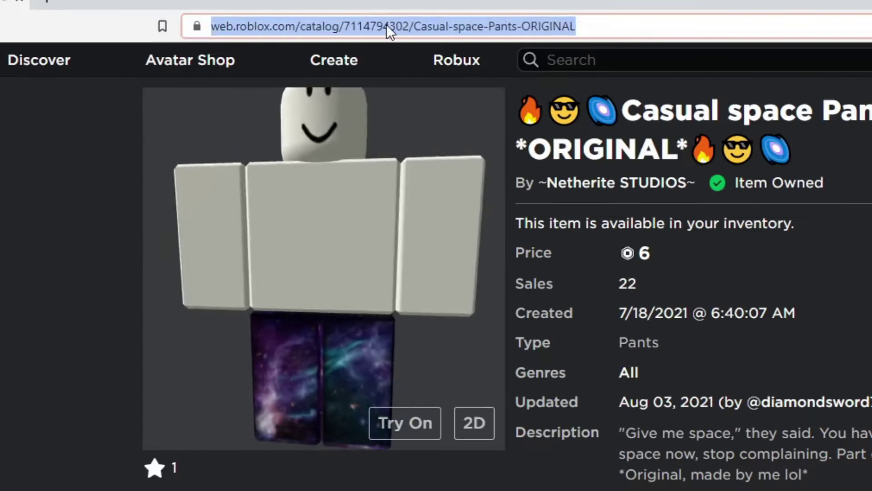
pyautogui.doubleClick(386, 26)
pyautogui.rightClick(397, 29)
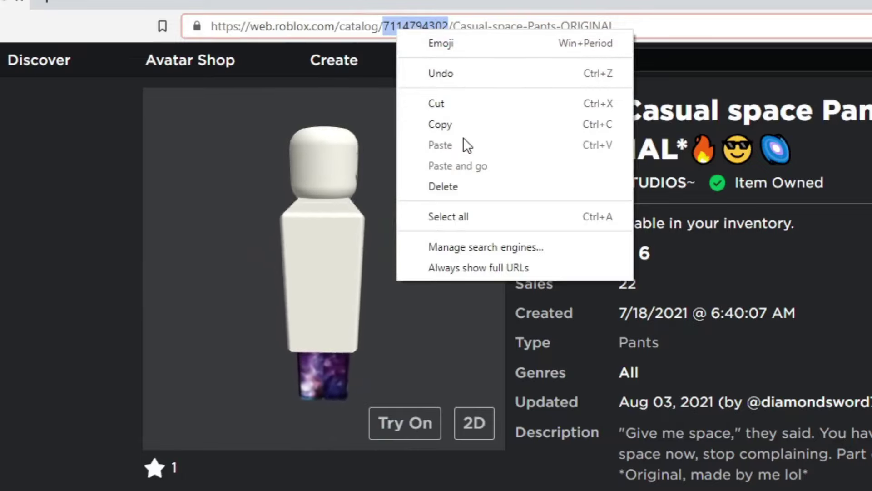
pyautogui.click(463, 126)
pyautogui.hotkey('alt', 'Tab')
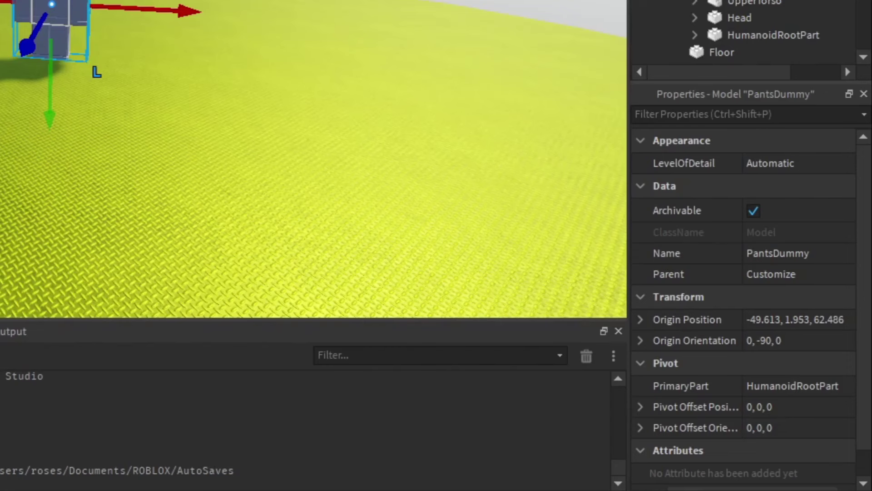
pyautogui.click(807, 85)
pyautogui.click(856, 85)
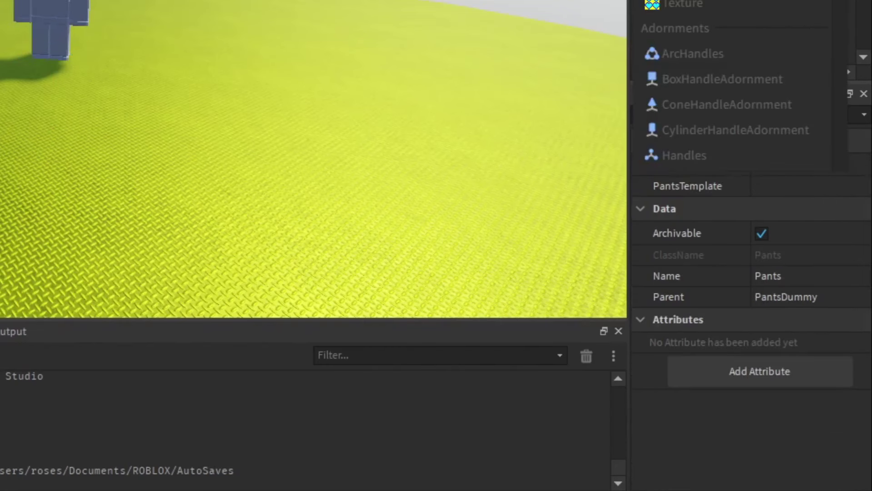
pyautogui.click(764, 184)
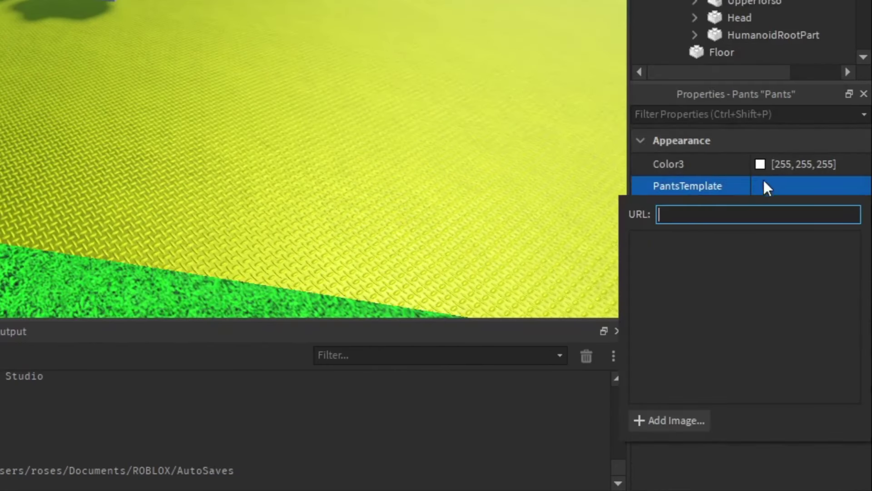
pyautogui.press('Return')
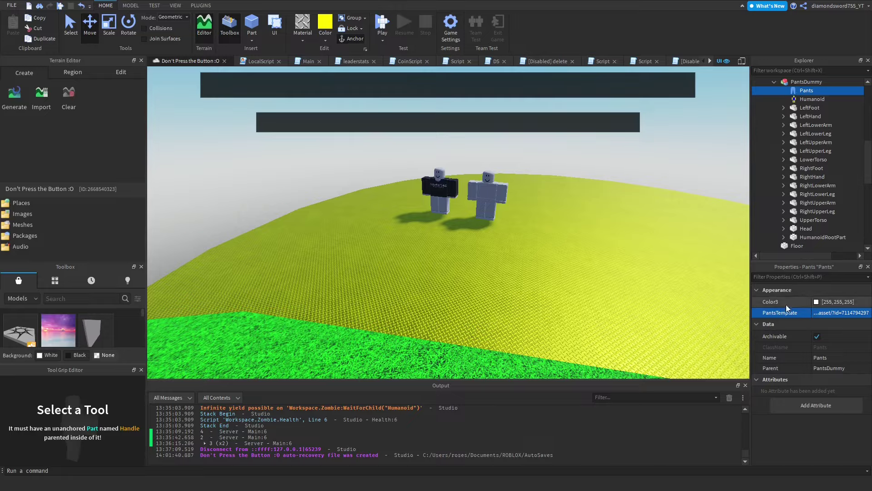
# Step: Inspect the clothing on ShirtDummy and PantsDummy from close up and from a distance
pyautogui.moveTo(664, 276); pyautogui.dragTo(655, 263, button='right')
pyautogui.click(568, 213)
pyautogui.scroll(5, 568, 213)
pyautogui.moveTo(569, 212); pyautogui.dragTo(568, 221, button='right')
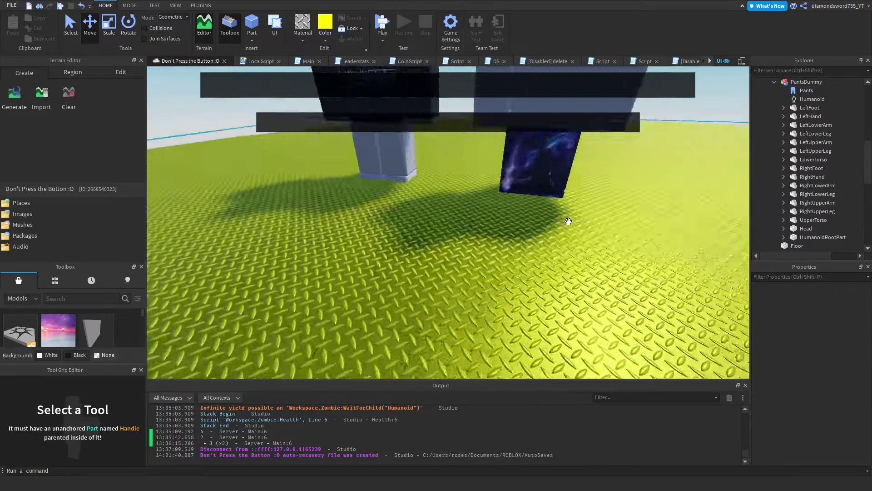
pyautogui.scroll(-6, 569, 209)
pyautogui.scroll(5, 570, 198)
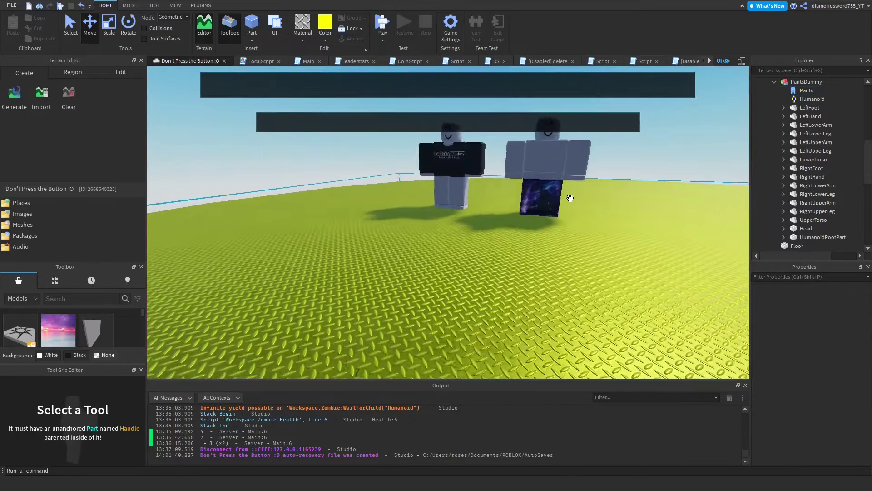
pyautogui.scroll(-6, 493, 190)
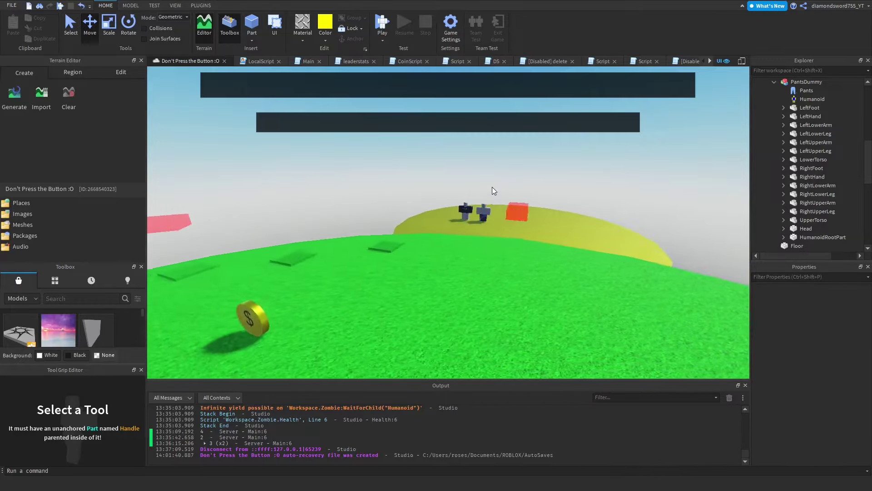
pyautogui.scroll(8, 494, 184)
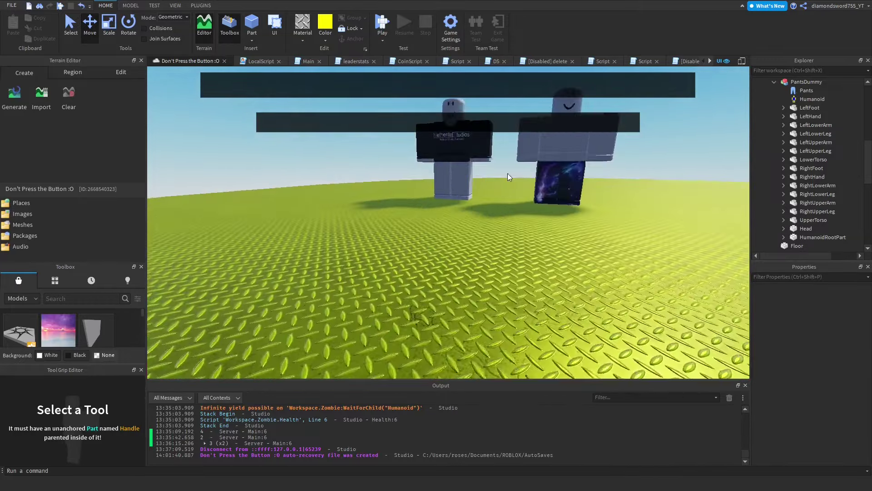
pyautogui.moveTo(508, 174); pyautogui.dragTo(508, 174, button='right')
pyautogui.scroll(5, 508, 174)
pyautogui.scroll(-5, 507, 174)
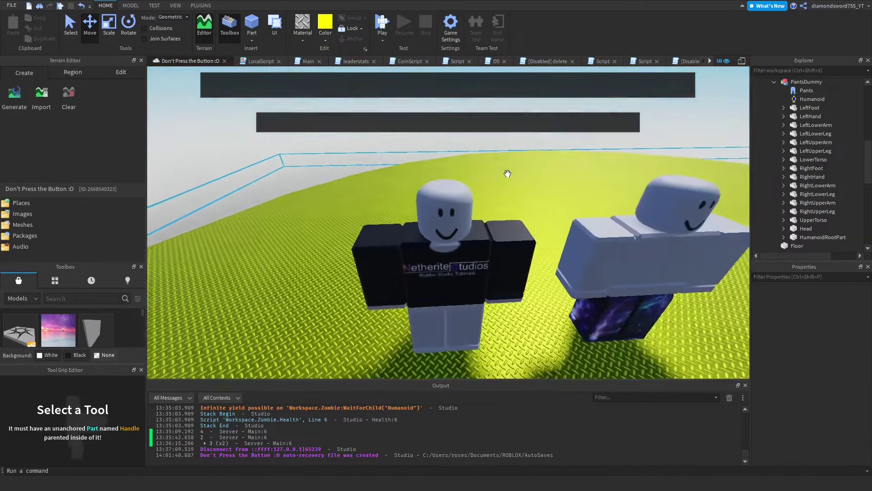
pyautogui.scroll(5, 507, 174)
pyautogui.scroll(-9, 506, 171)
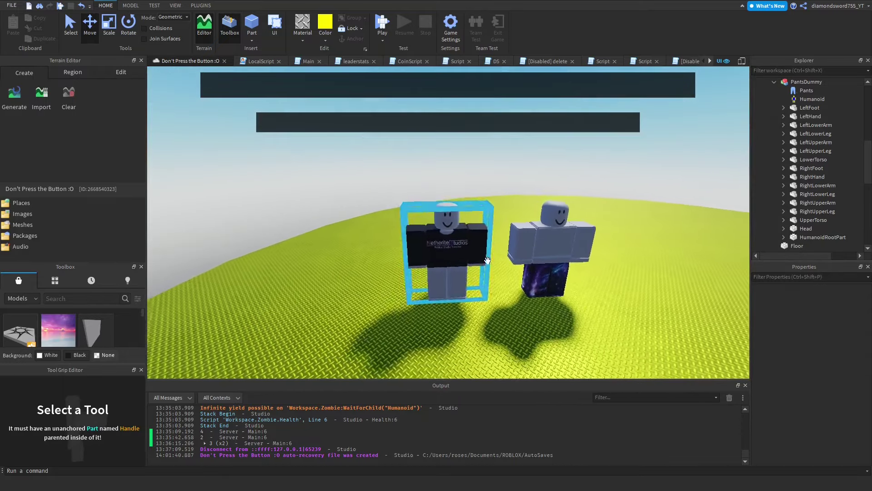
pyautogui.scroll(-10, 487, 260)
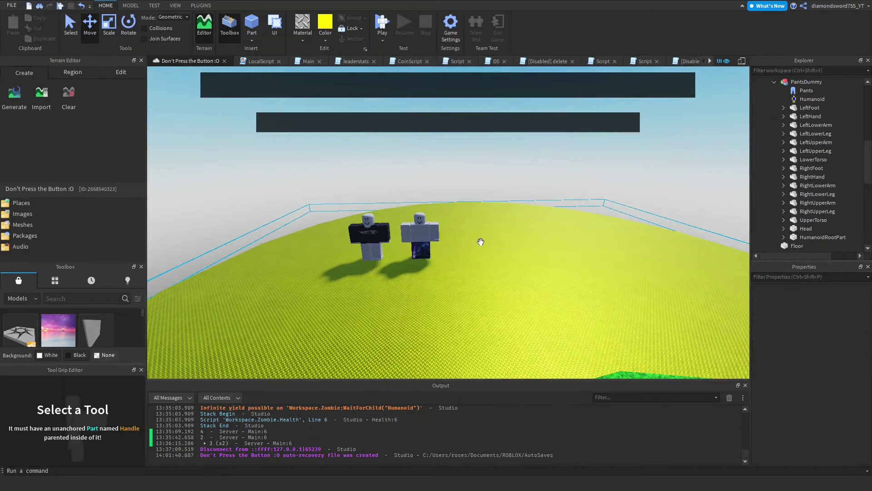
# Step: Add a ProximityPrompt to the Head of ShirtDummy
pyautogui.click(380, 231)
pyautogui.press('w')
pyautogui.press('s')
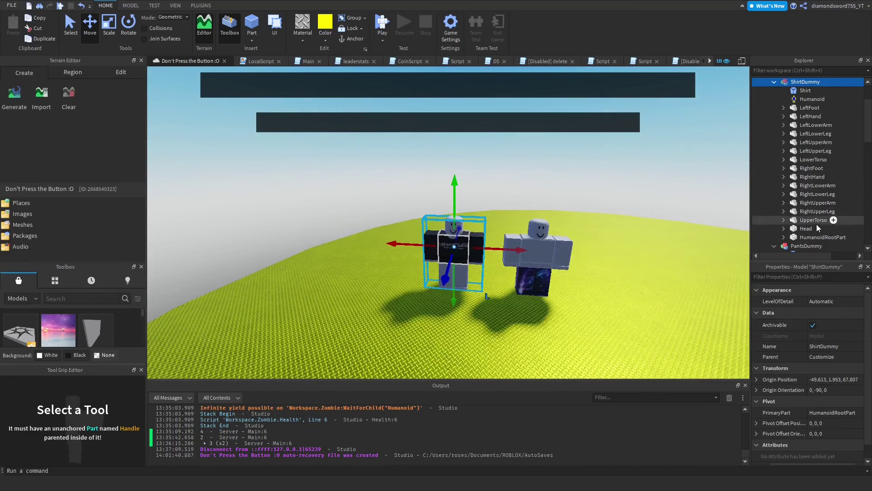
pyautogui.click(813, 229)
pyautogui.click(818, 229)
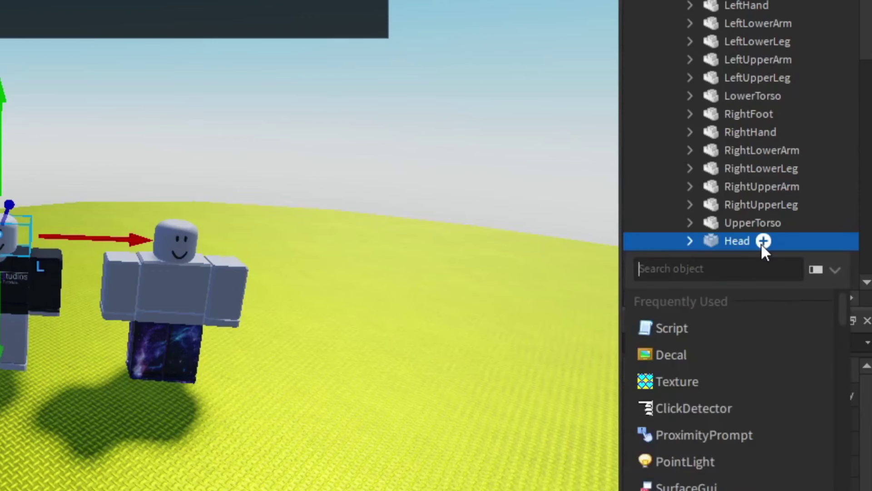
pyautogui.write('pro')
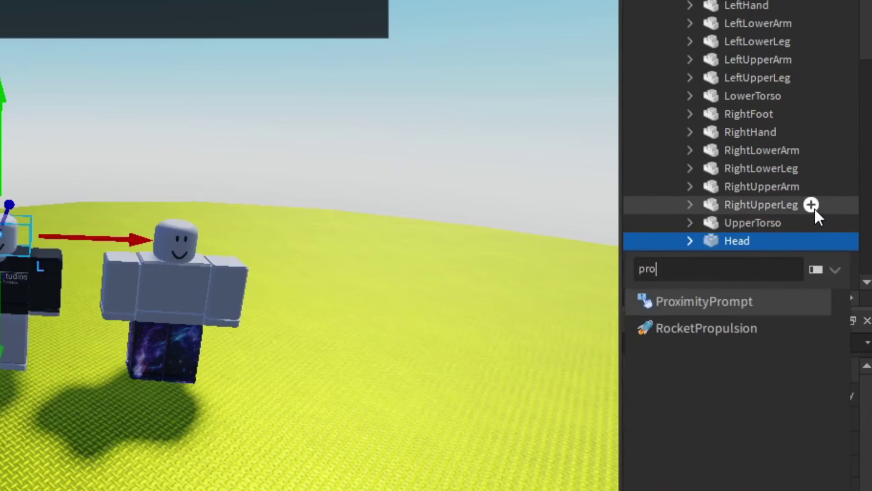
pyautogui.click(724, 306)
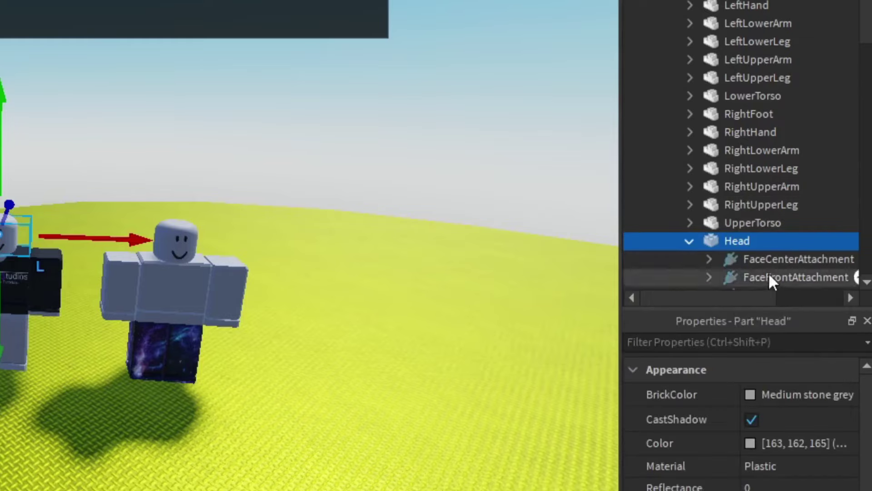
# Step: Set the ActionText of the ProximityPrompt in ShirtDummy's Head to Wear
pyautogui.scroll(-5, 772, 277)
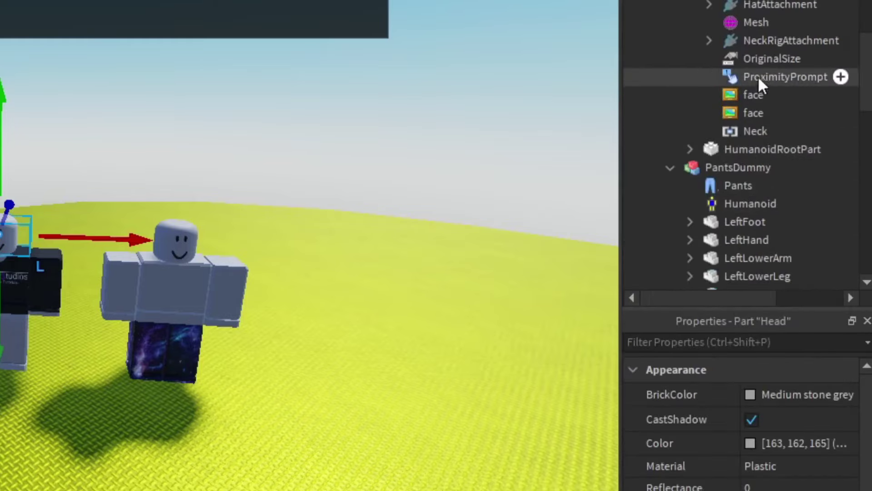
pyautogui.click(758, 75)
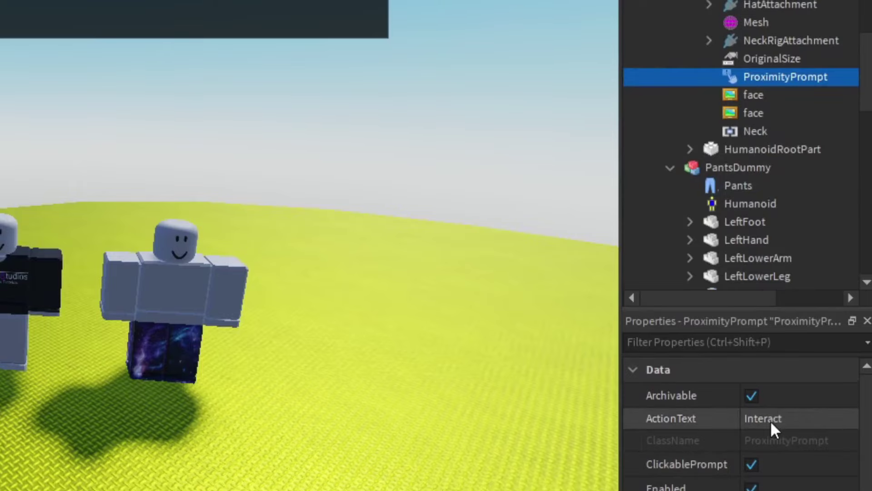
pyautogui.click(771, 421)
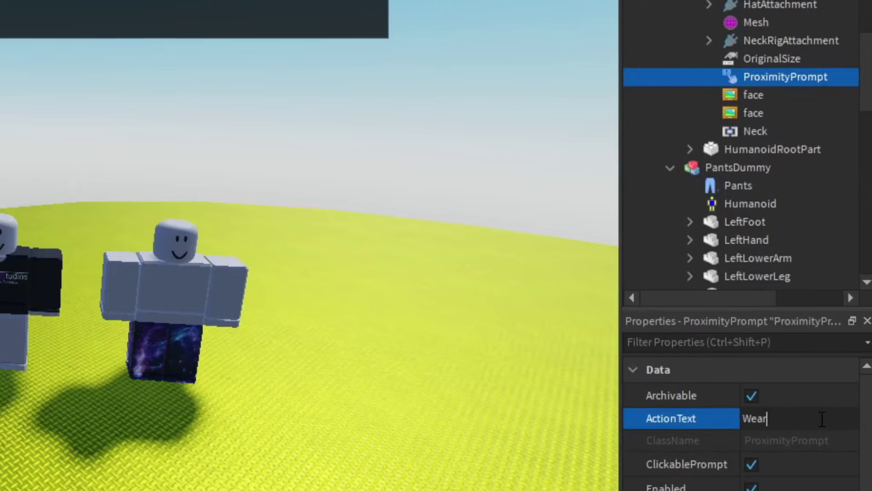
pyautogui.moveTo(529, 315); pyautogui.dragTo(499, 268, button='right')
# Step: Set the ProximityPrompt's HoldDuration to 0.5 and its UIOffset to 0, 5
pyautogui.scroll(-1, 759, 421)
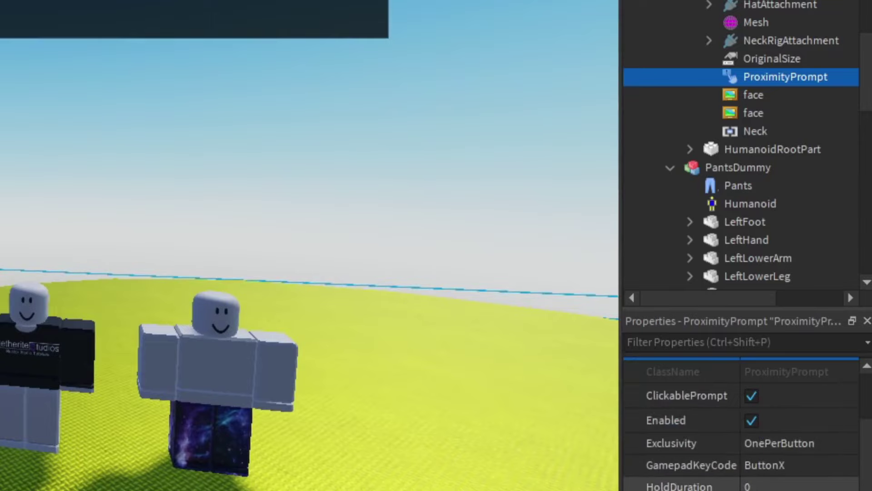
pyautogui.click(773, 485)
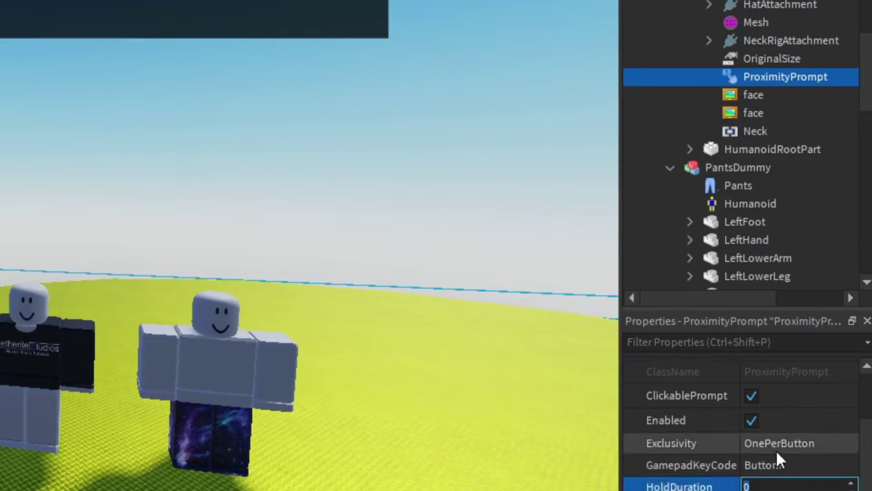
pyautogui.write('.5')
pyautogui.moveTo(450, 485); pyautogui.dragTo(483, 440, button='right')
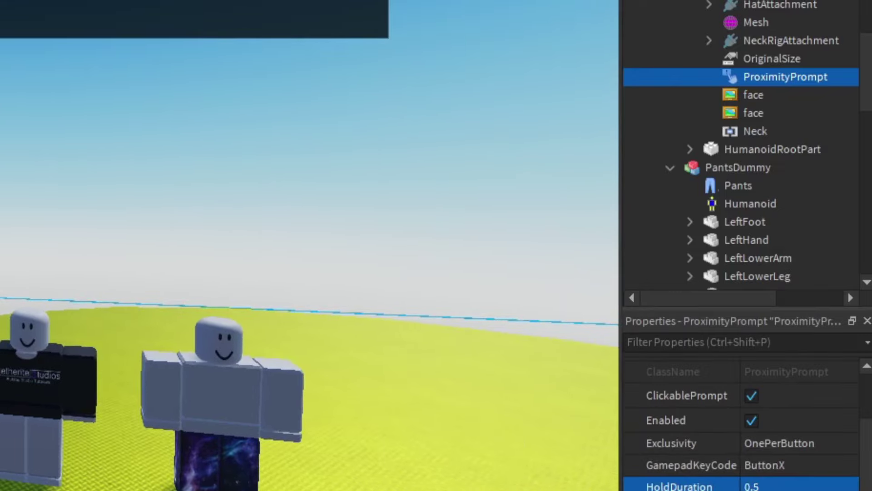
pyautogui.scroll(-3, 745, 423)
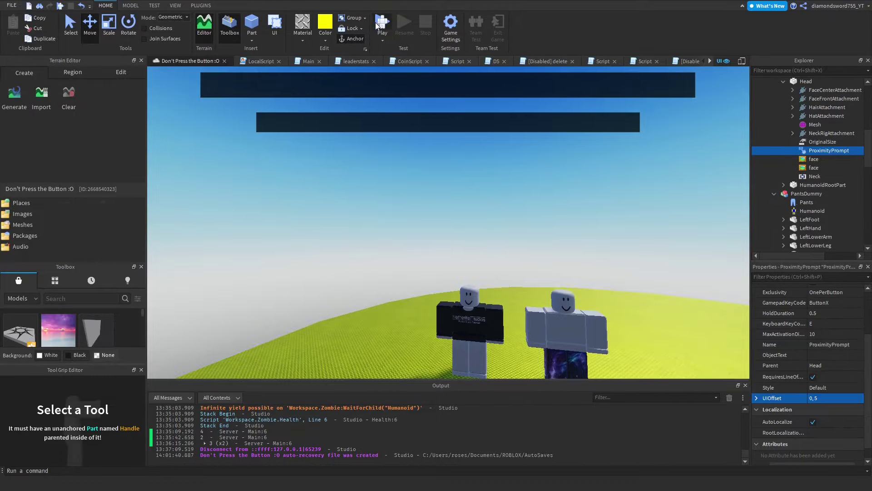
# Step: Start a playtest and walk the character up to ShirtDummy to check its Wear prompt
pyautogui.click(381, 22)
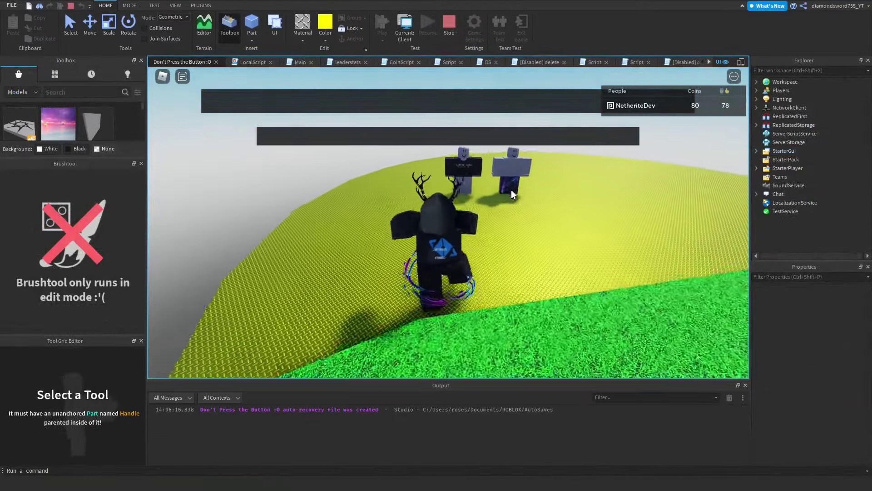
pyautogui.press('w')
pyautogui.moveTo(512, 190); pyautogui.dragTo(512, 189, button='right')
pyautogui.press('w')
pyautogui.press('s')
pyautogui.scroll(2, 512, 195)
pyautogui.scroll(3, 512, 188)
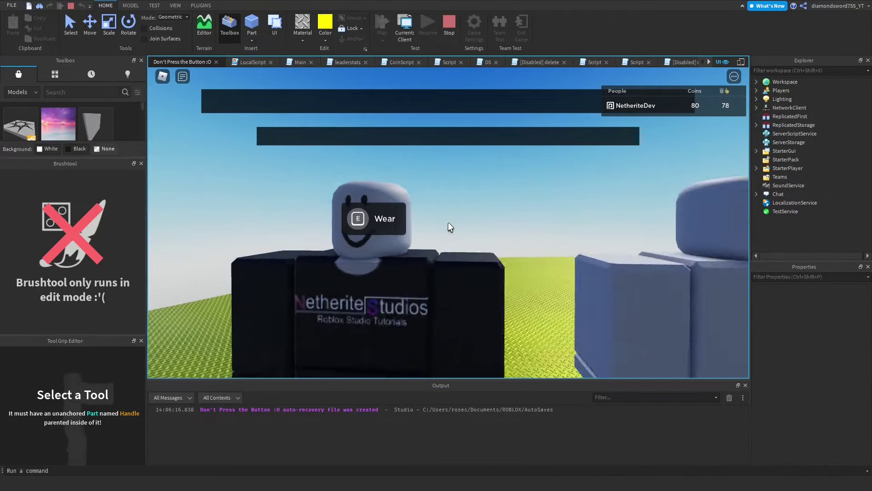
pyautogui.press('s')
pyautogui.scroll(-3, 450, 225)
pyautogui.press('w')
pyautogui.press('a')
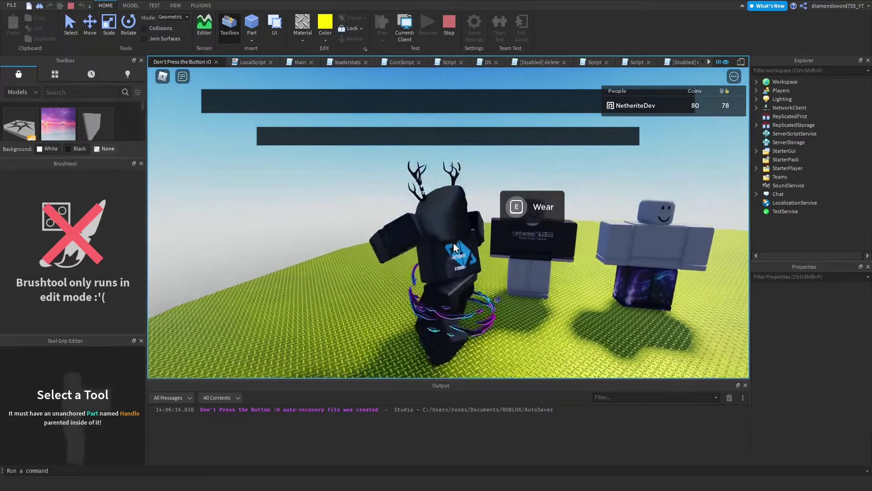
pyautogui.moveTo(453, 243); pyautogui.dragTo(453, 244, button='right')
# Step: Trigger ShirtDummy's Wear prompt several times while moving the character around to test the hold behaviour
pyautogui.press('e')
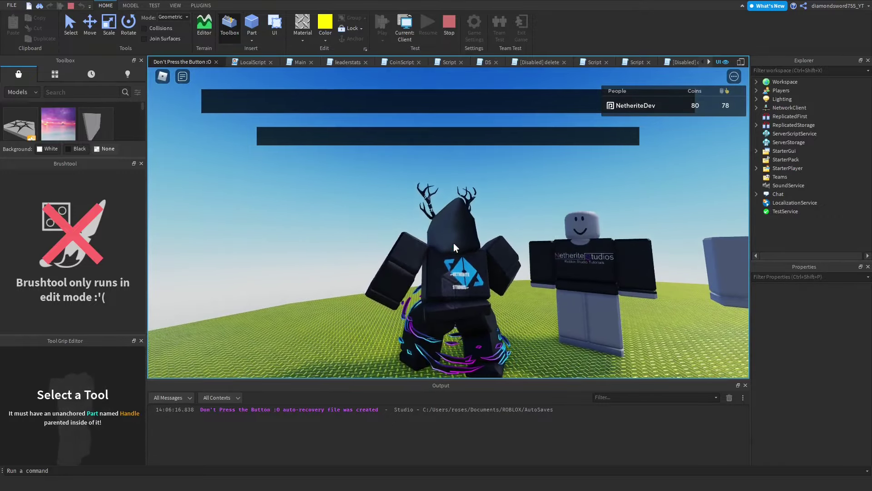
pyautogui.press('s')
pyautogui.press('e')
pyautogui.press('e')
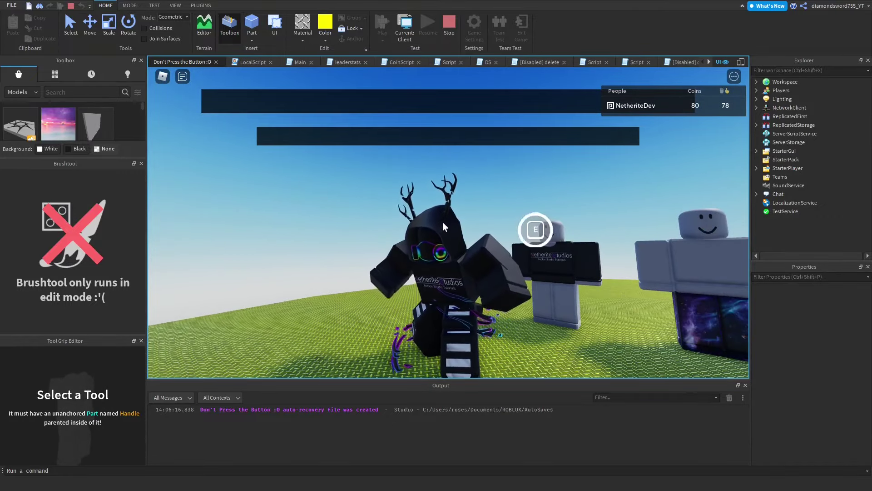
pyautogui.press('w')
pyautogui.press('a')
pyautogui.press('s')
pyautogui.press('d')
pyautogui.press('a')
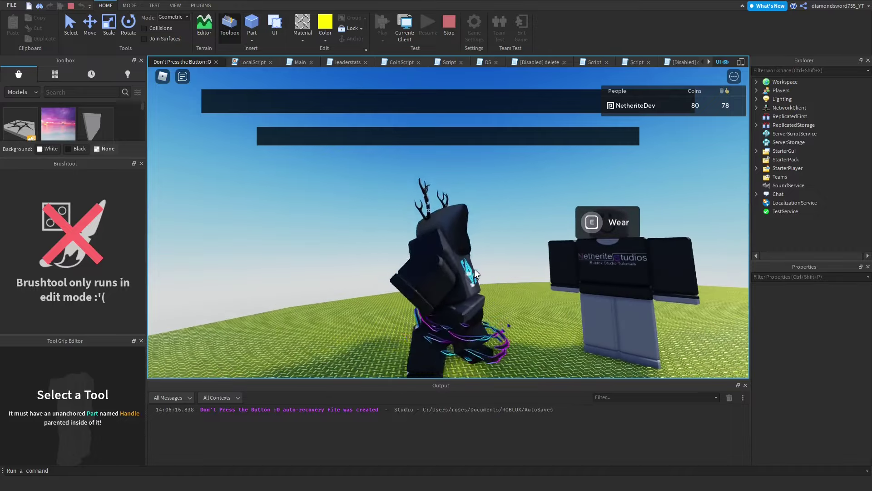
pyautogui.press('d')
pyautogui.press('s')
pyautogui.click(491, 230)
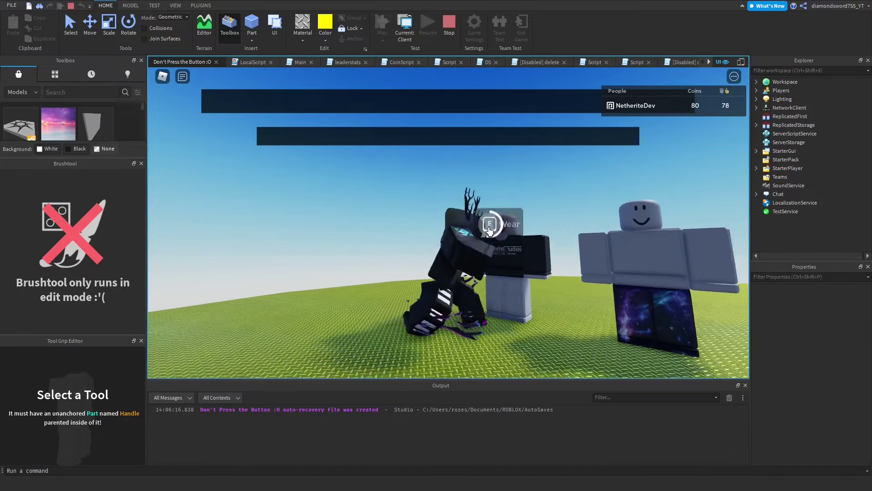
pyautogui.click(480, 225)
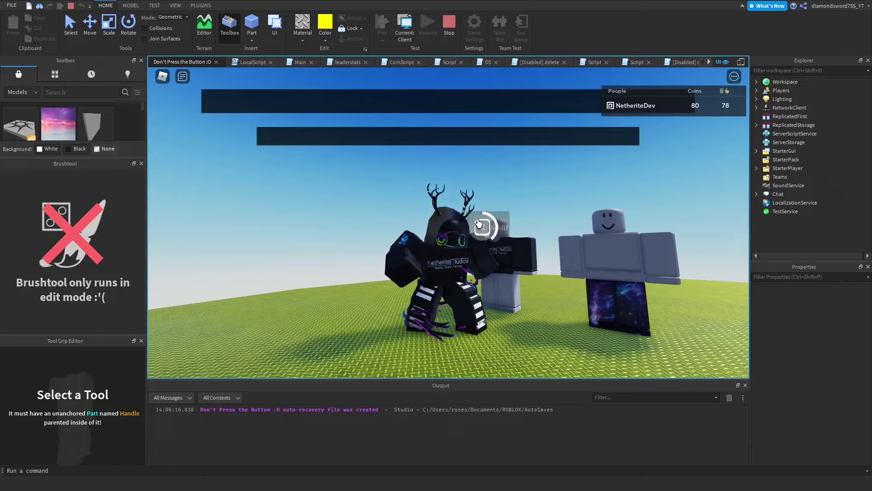
# Step: Move and jump around the dummies to check the Wear prompt from other angles, and stop the playtest
pyautogui.press('w')
pyautogui.press('d')
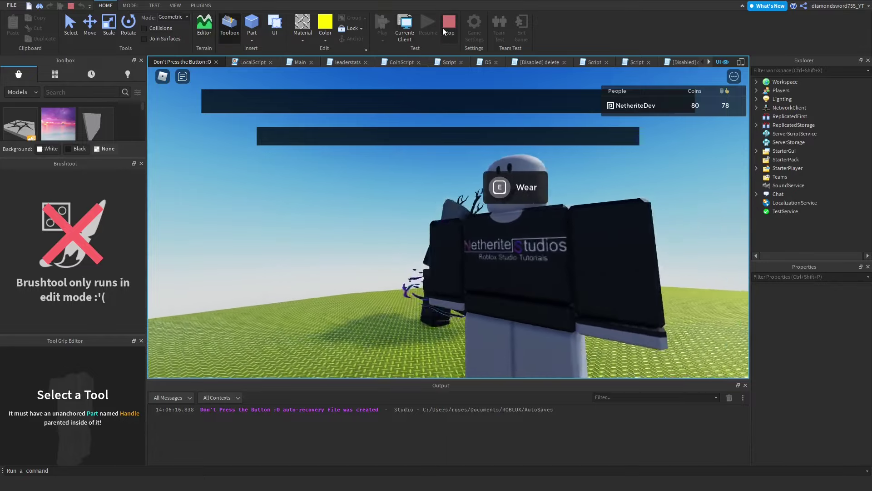
pyautogui.press('s')
pyautogui.press('w')
pyautogui.press('a')
pyautogui.moveTo(535, 183); pyautogui.dragTo(537, 187, button='right')
pyautogui.press('d')
pyautogui.press('space')
pyautogui.press('w')
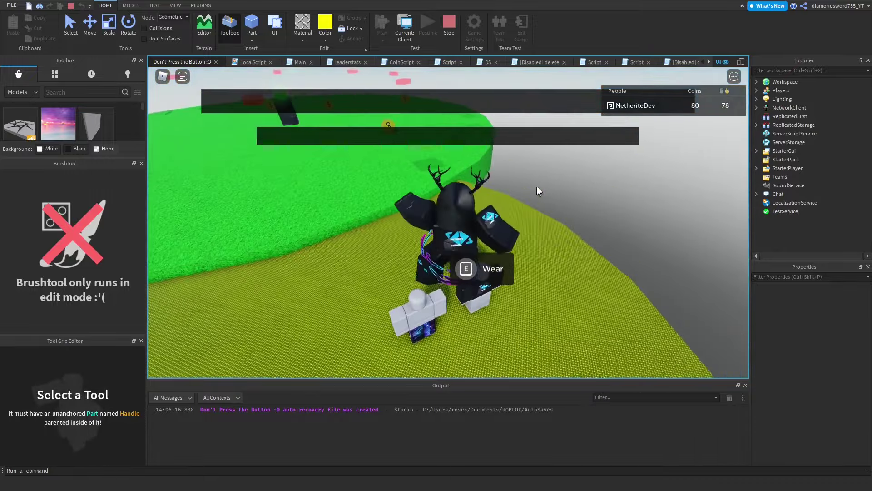
pyautogui.press('w')
pyautogui.press('space')
pyautogui.press('s')
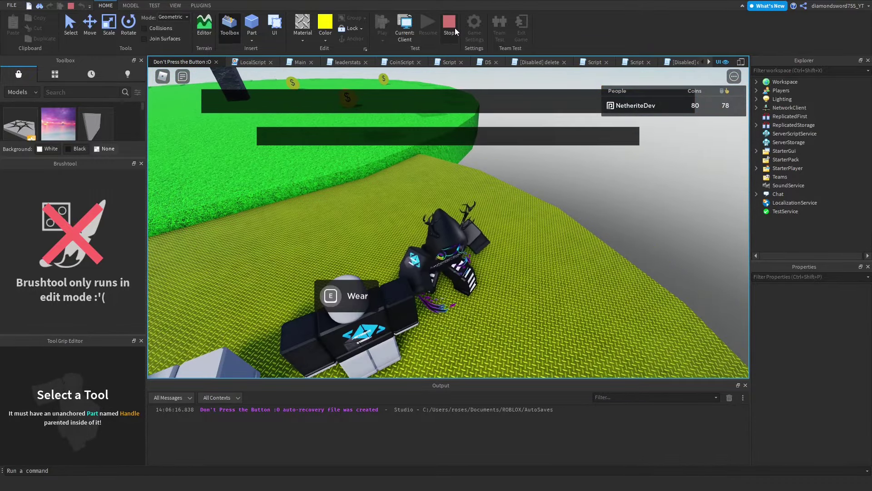
pyautogui.click(454, 28)
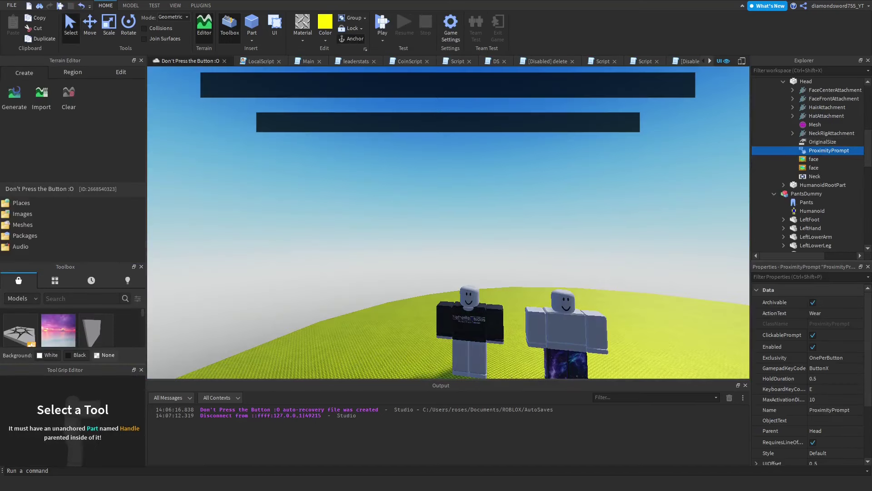
# Step: Add a Script named WearScript inside the ProximityPrompt of ShirtDummy's Head
pyautogui.scroll(-1, 836, 137)
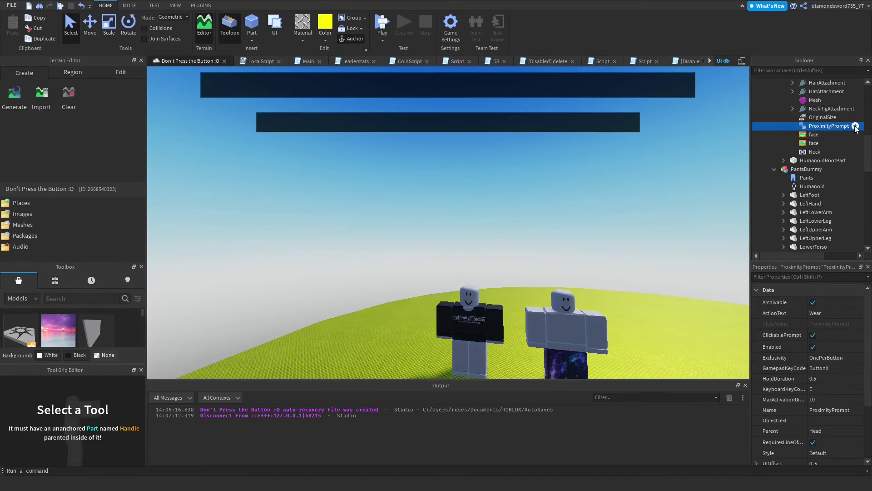
pyautogui.click(855, 125)
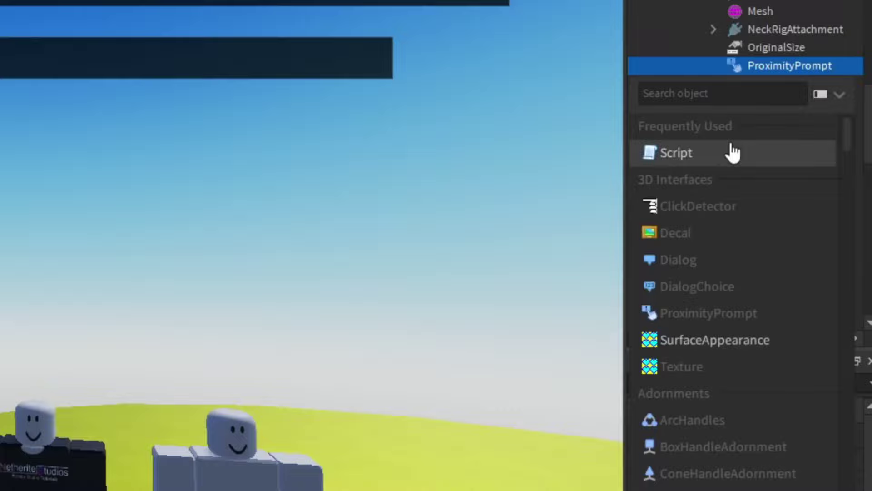
pyautogui.click(733, 153)
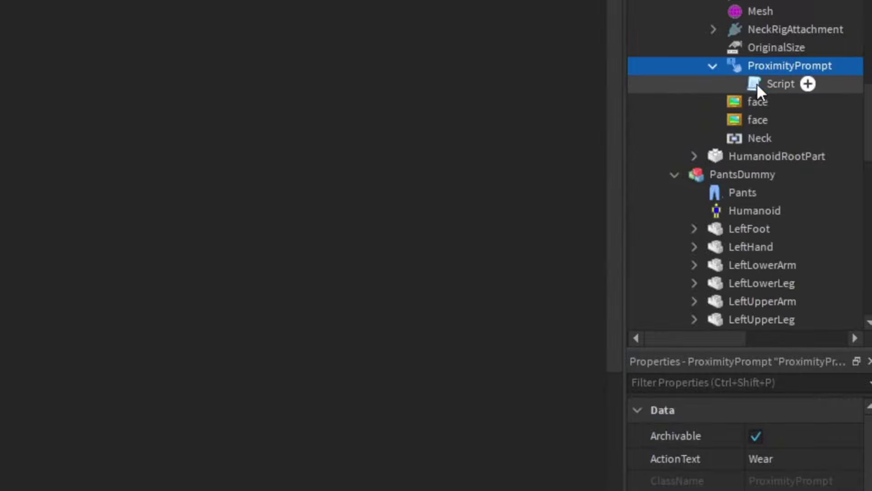
pyautogui.rightClick(756, 83)
pyautogui.click(703, 252)
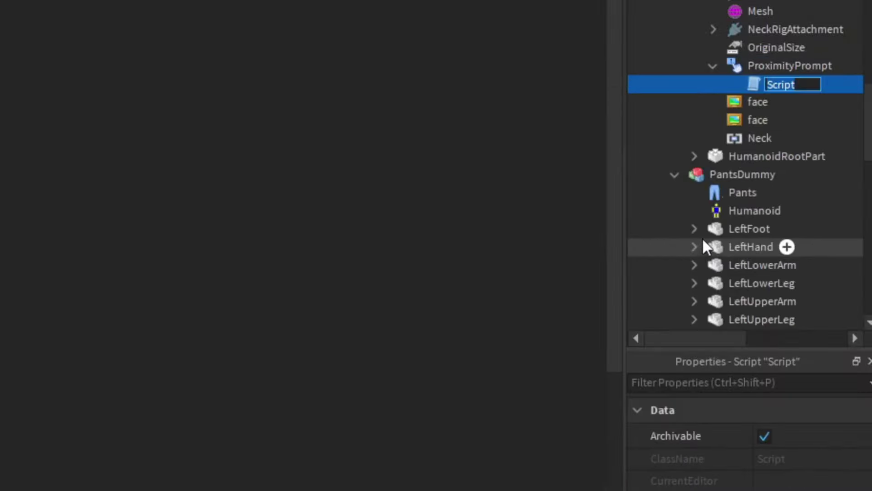
pyautogui.write('WearS')
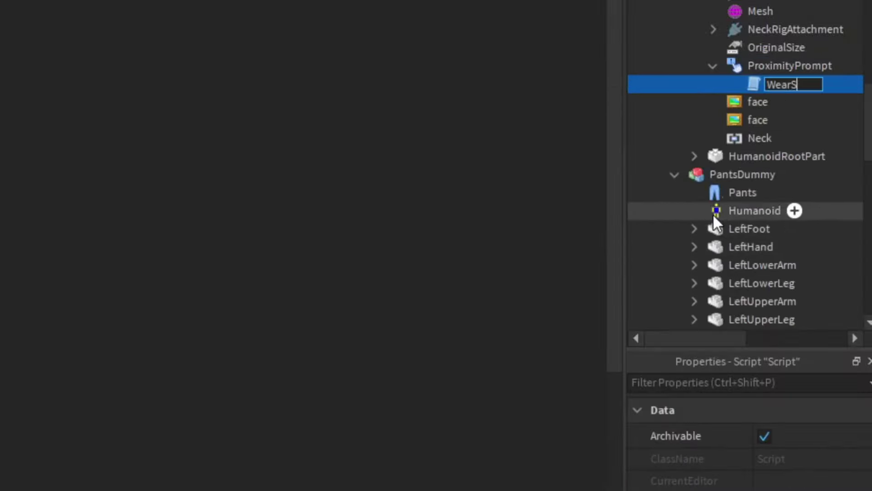
pyautogui.write('cript')
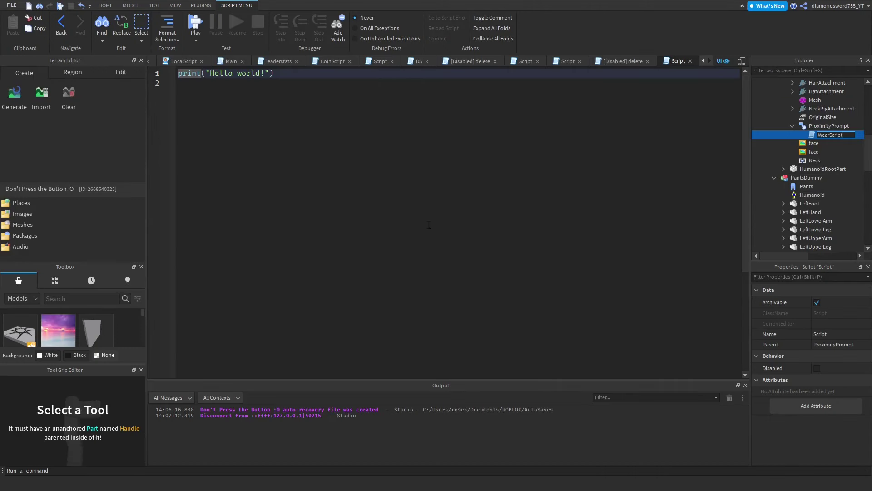
pyautogui.press('Return')
# Step: Replace WearScript's default code with a local variable ShirtID assigned to script.Parent.Parent.Parent.Shirt
pyautogui.hotkey('ctrl', 'a')
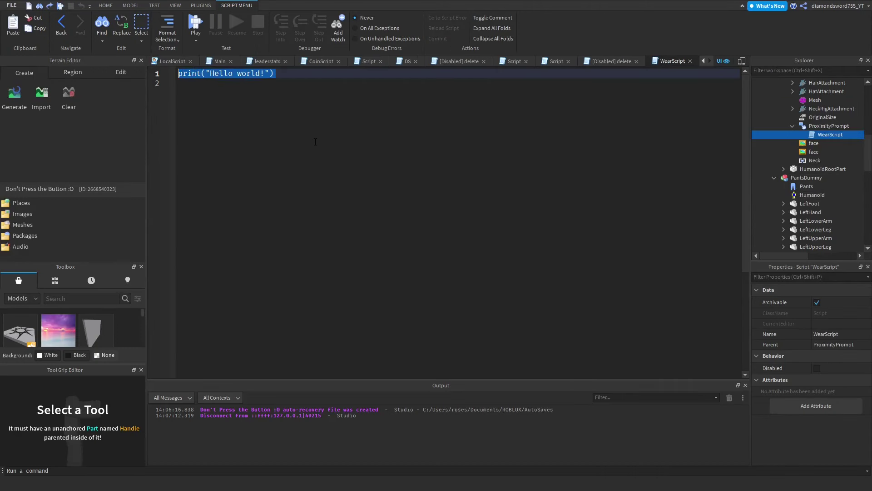
pyautogui.write('local ShirtID =')
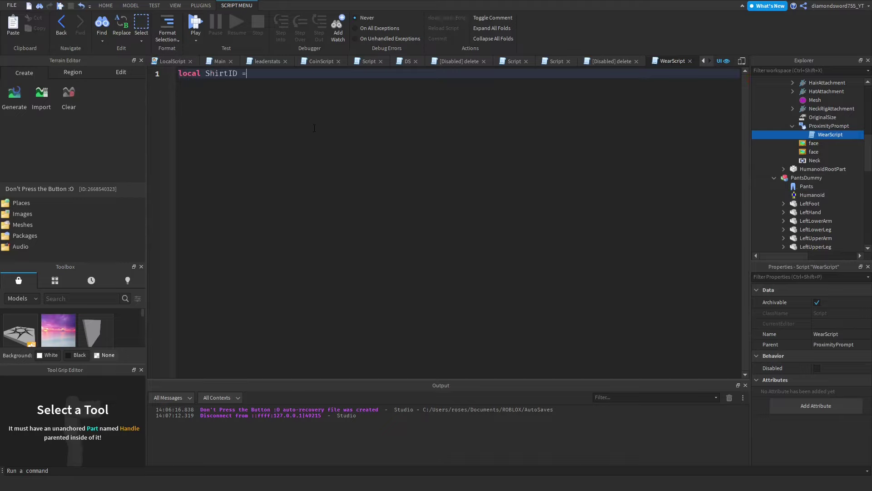
pyautogui.write('sc.Parent.Parent.Parent.s')
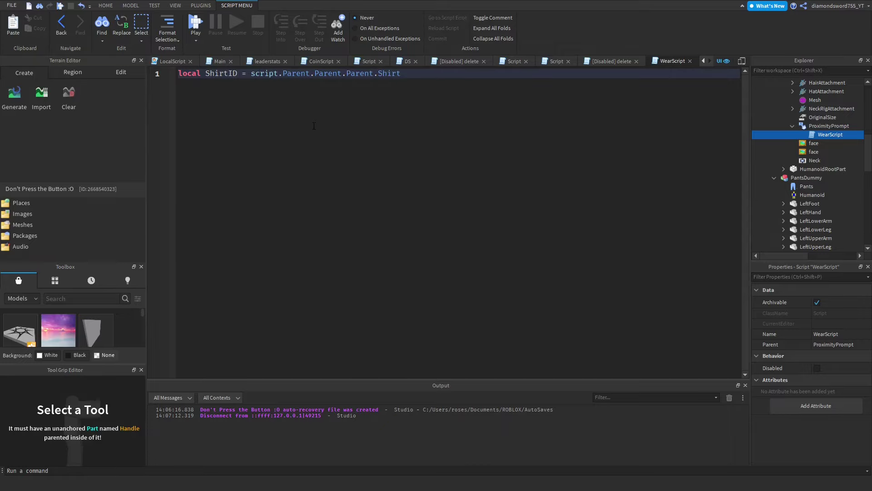